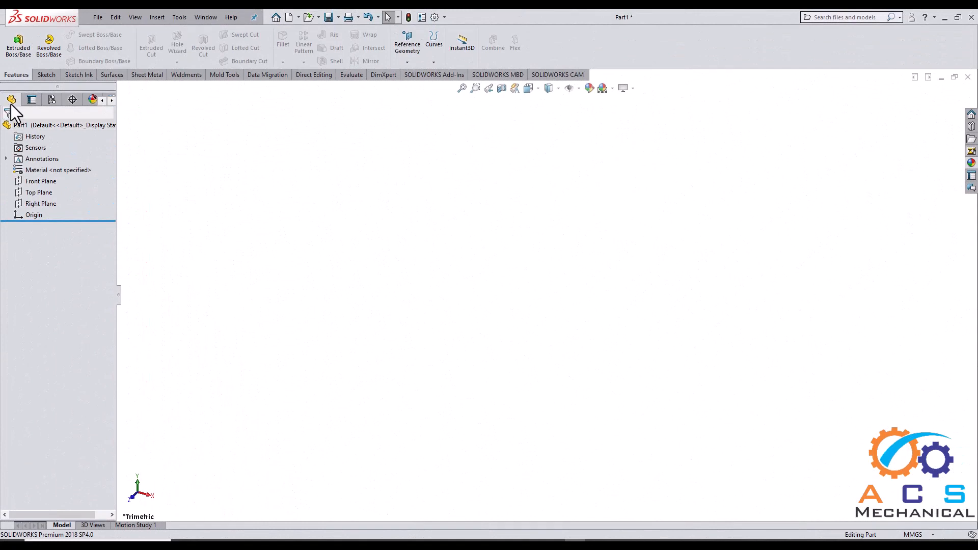
Step: Start a sketch on the Front Plane and draw a center rectangle about 210 by 38 mm centred on the origin
left_click(41, 180)
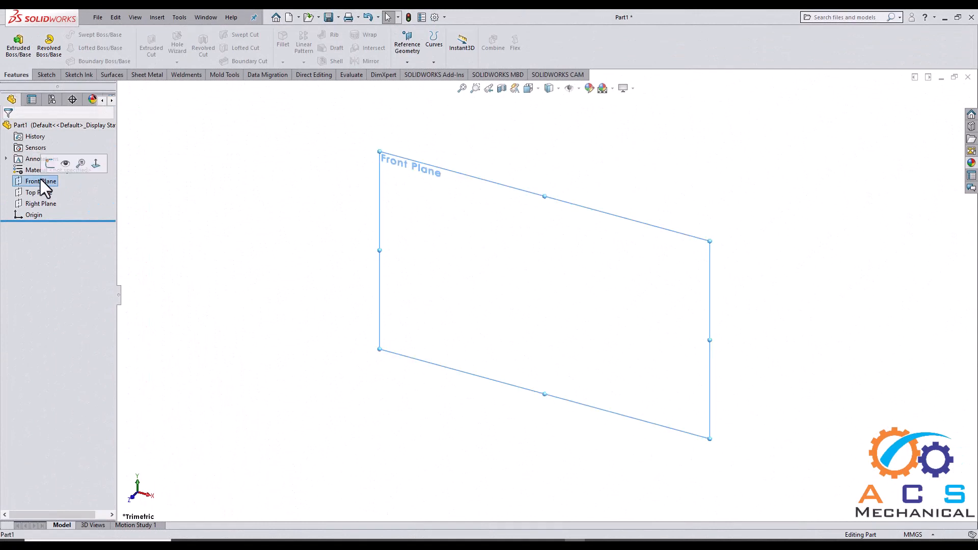
left_click(50, 162)
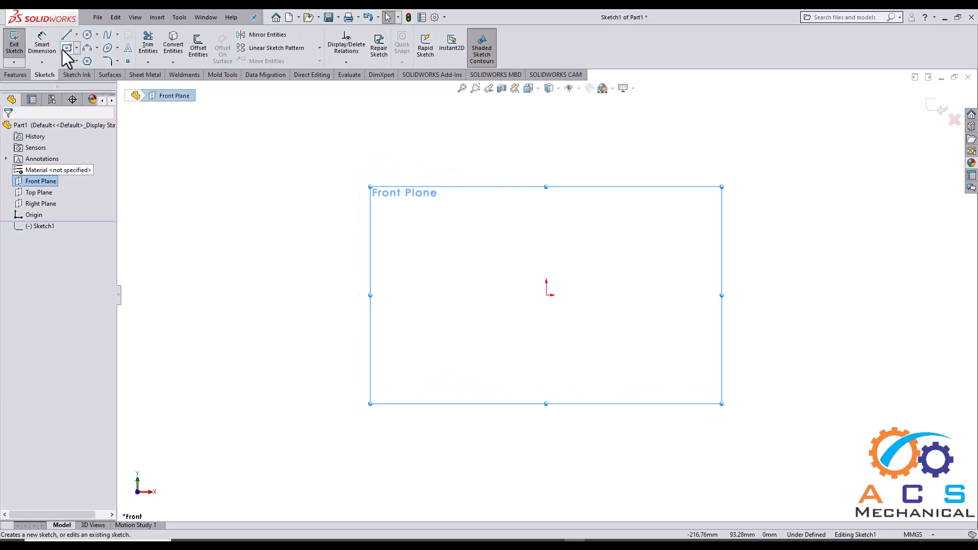
left_click(67, 49)
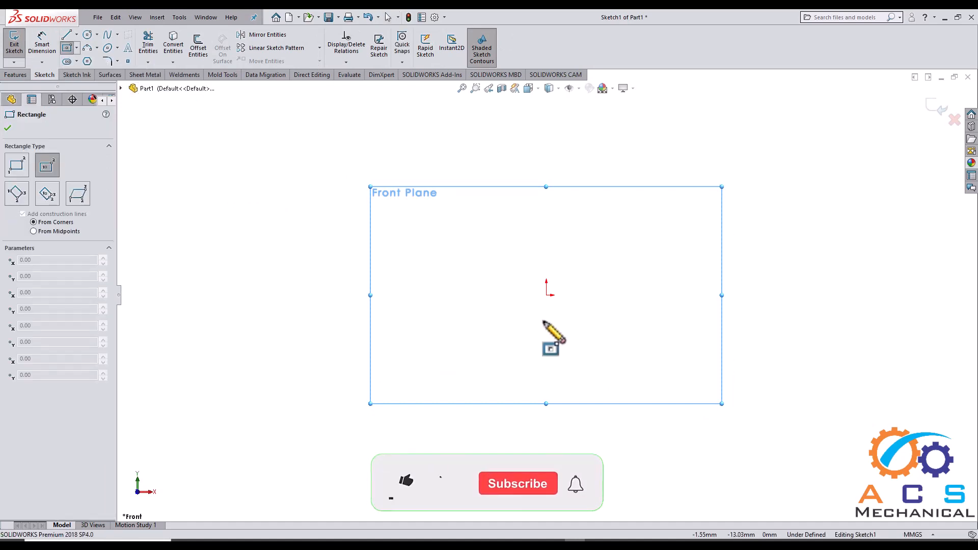
left_click(547, 295)
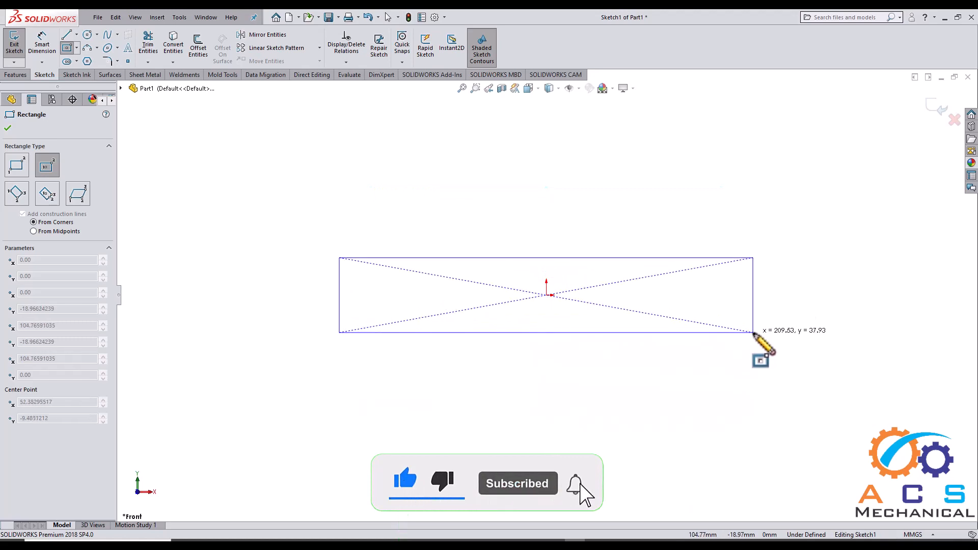
left_click(753, 332)
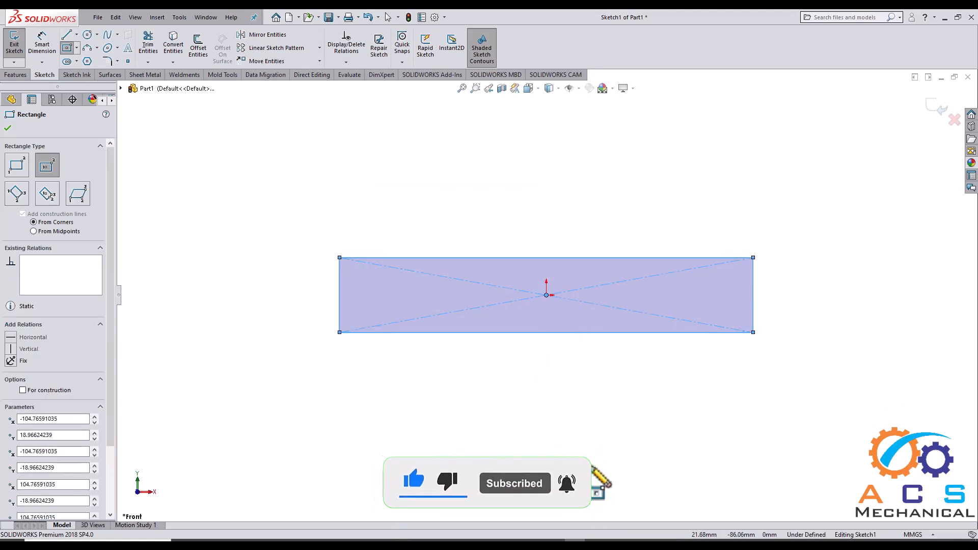
Step: Consult the reference drawing in the image viewer and dimension the rectangle's upper edge to 300 mm
left_click(615, 543)
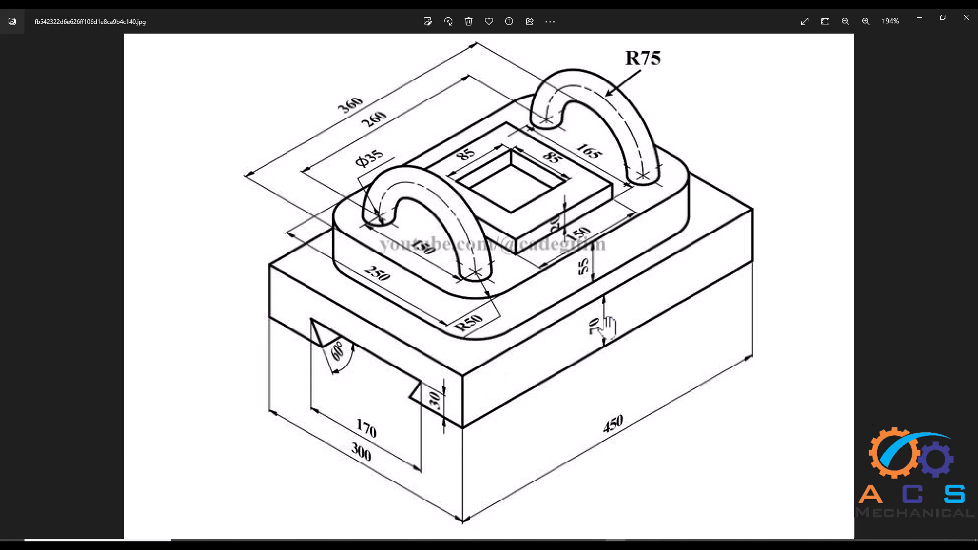
left_click(574, 542)
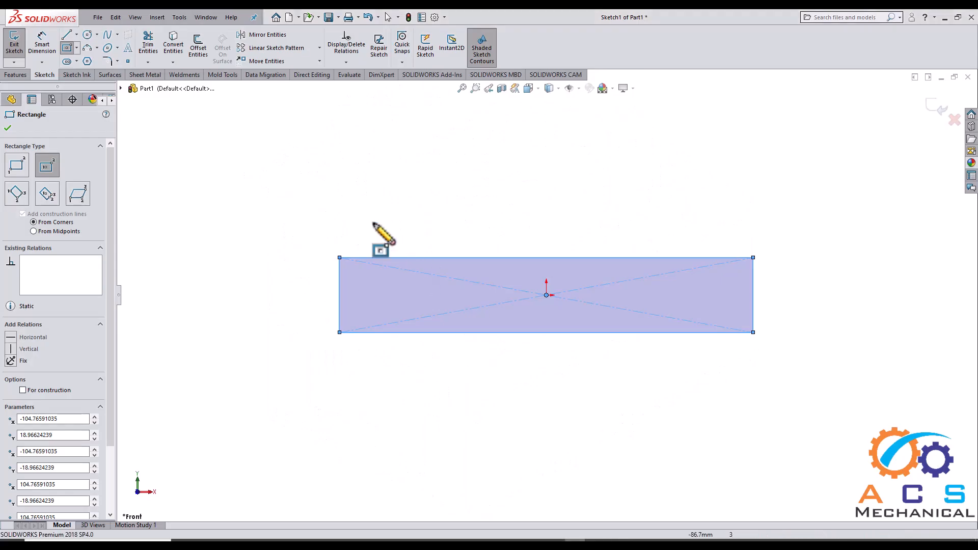
left_click(42, 47)
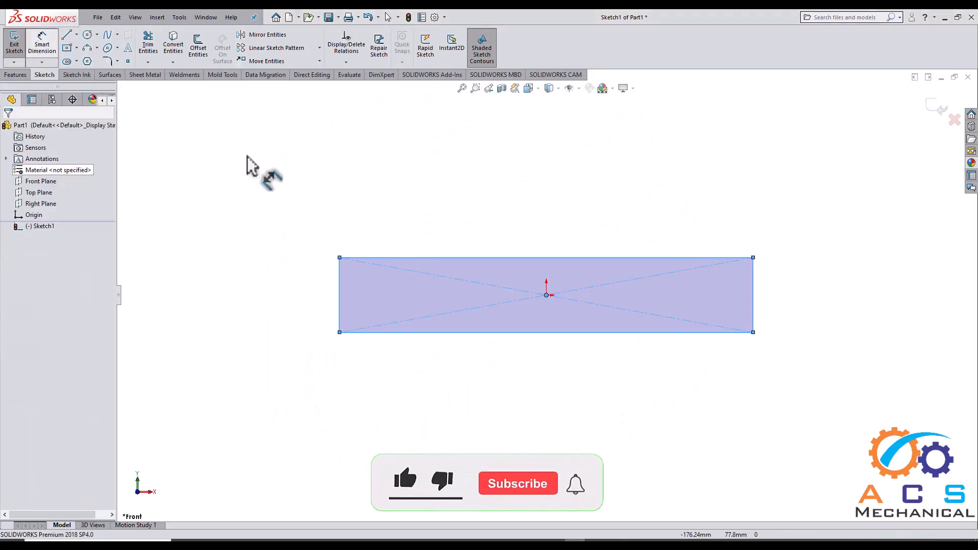
left_click(519, 259)
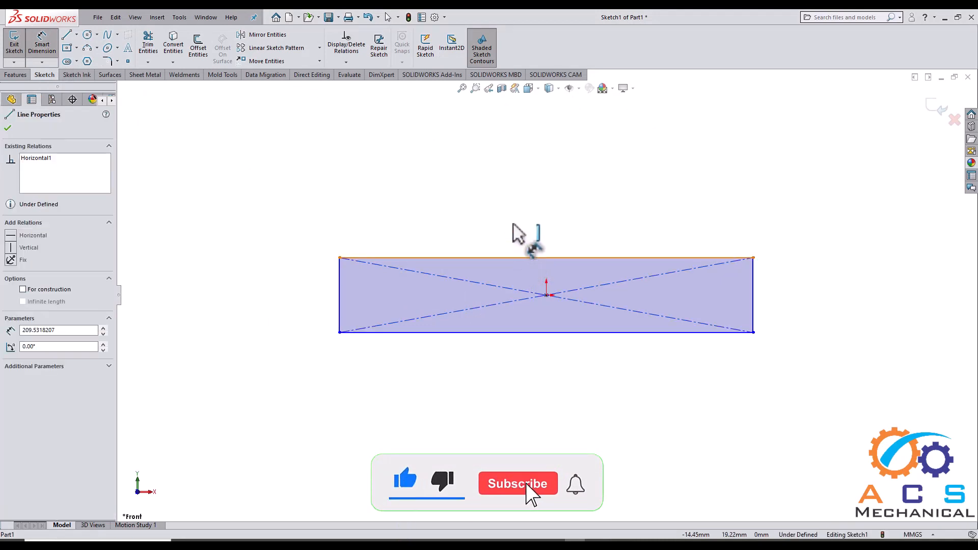
left_click(512, 207)
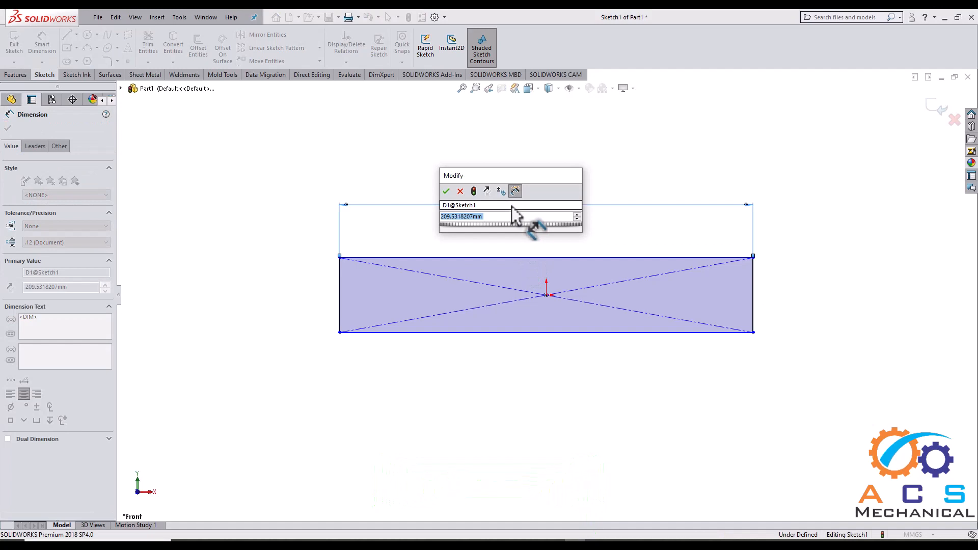
type("3")
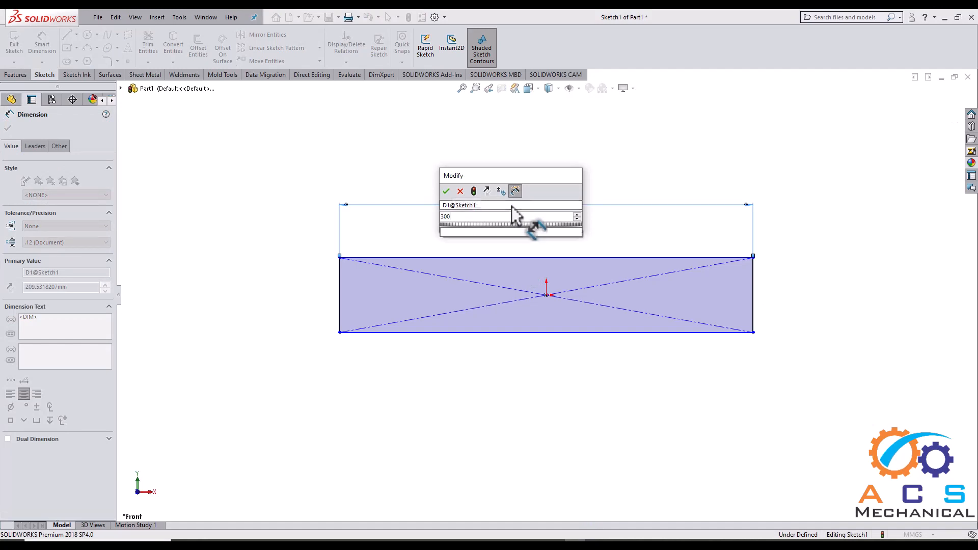
type("00")
key("Return")
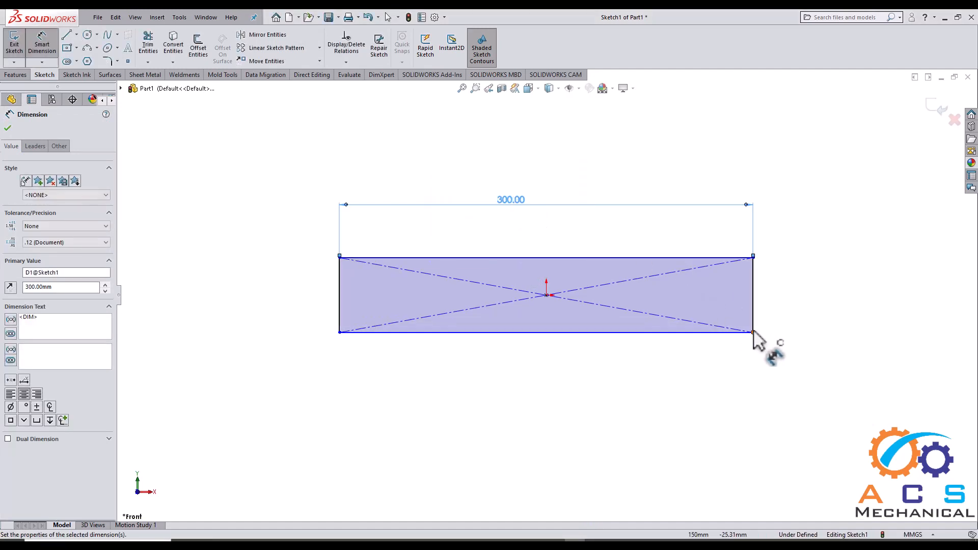
Step: Dimension the rectangle's right edge to a height of 70 mm
left_click(759, 327)
left_click(828, 220)
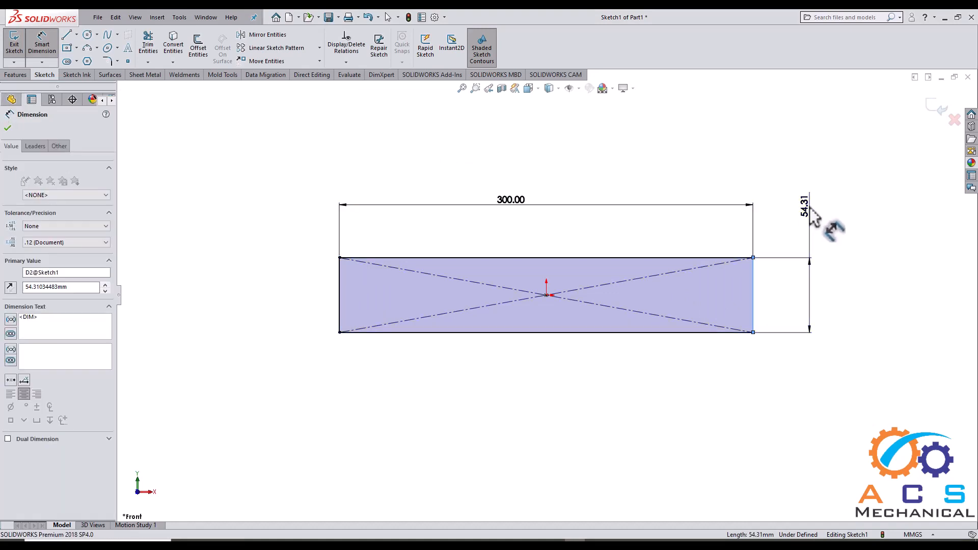
type("70")
key("Return")
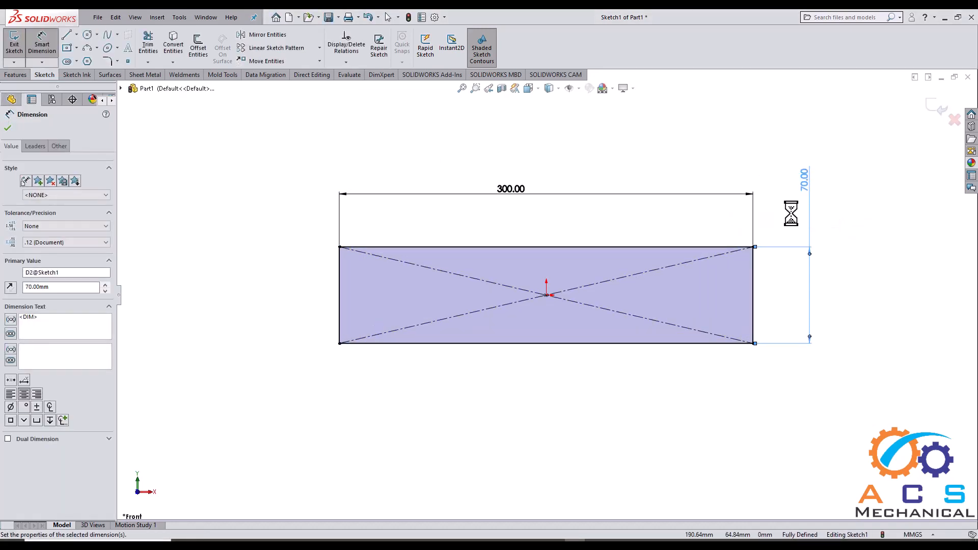
Step: Following the reference drawing, sketch a three-line dovetail slot on the rectangle's lower edge, with a horizontal line about 208 mm long and two slanted sides
left_click(616, 545)
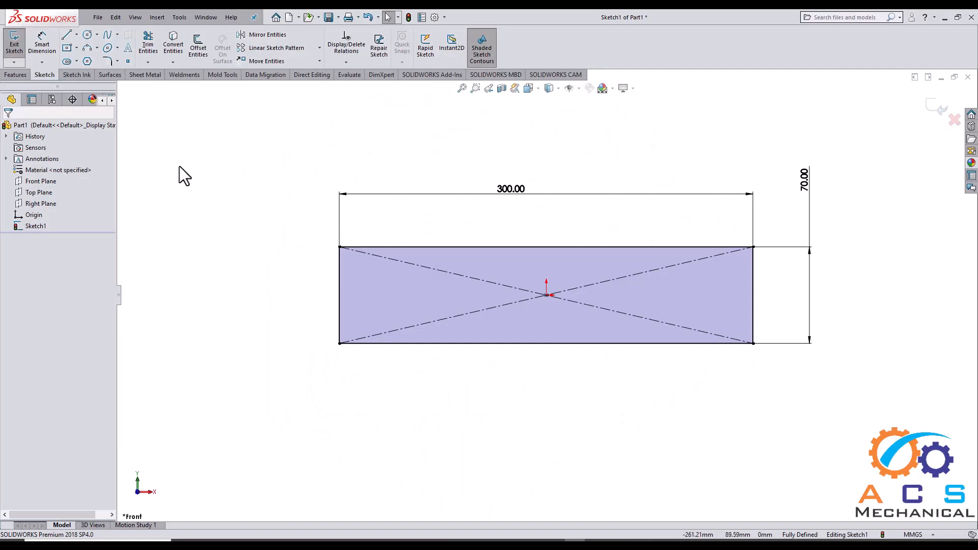
left_click(67, 35)
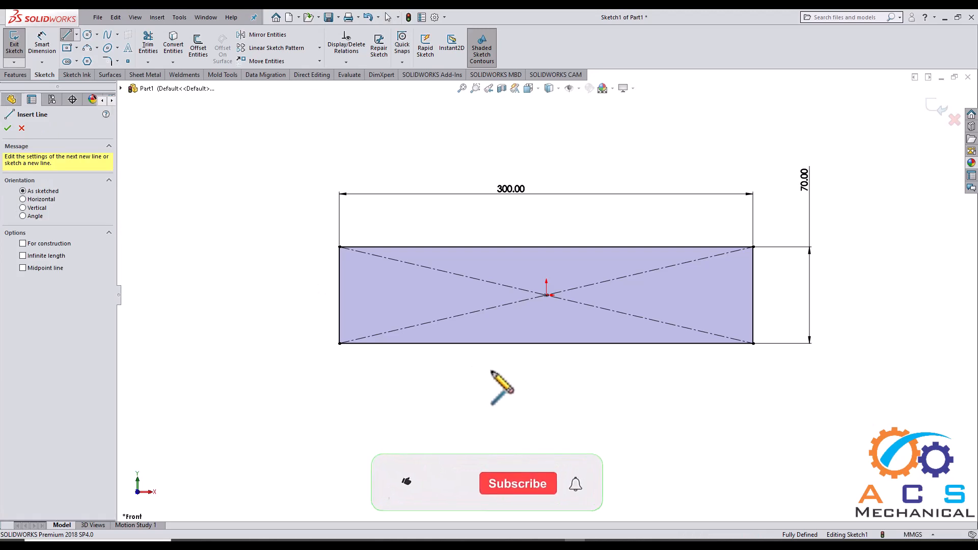
left_click(449, 343)
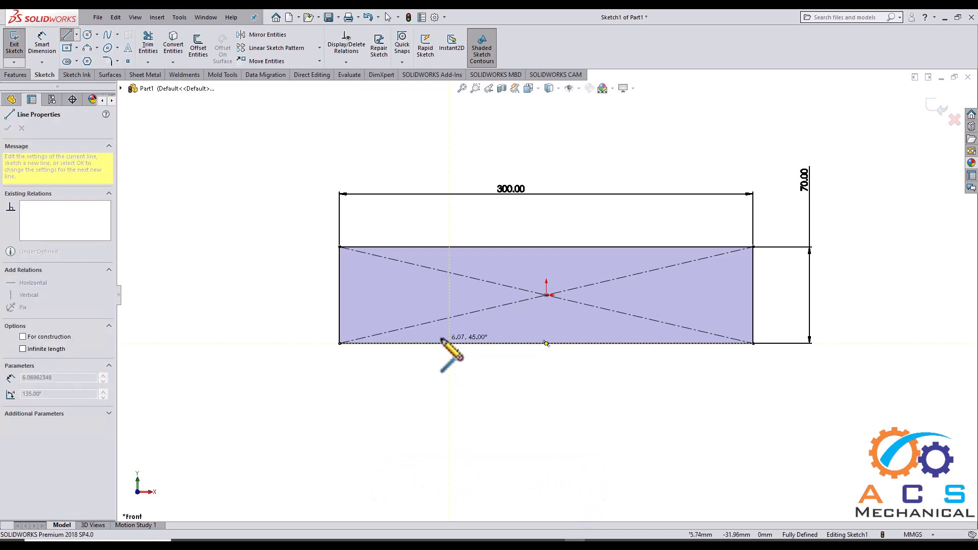
left_click(412, 313)
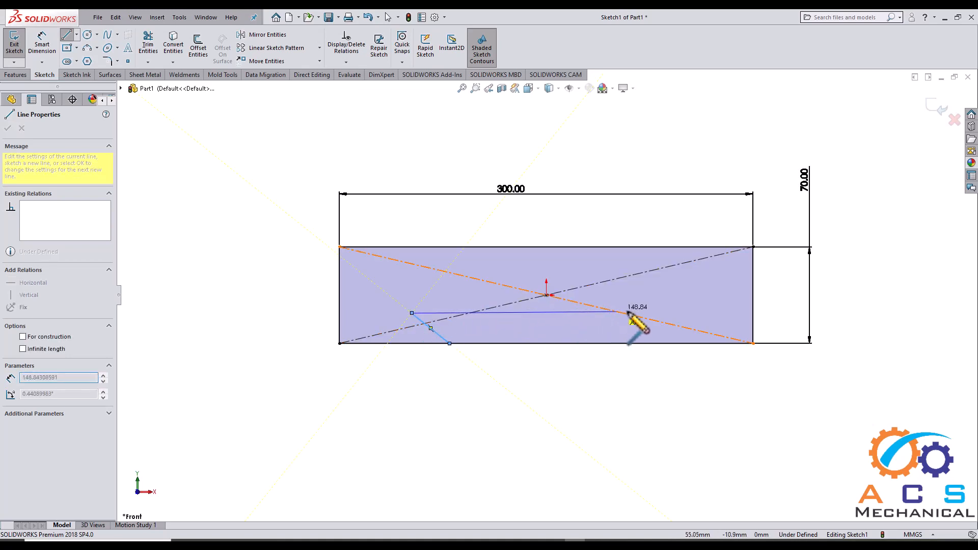
left_click(700, 313)
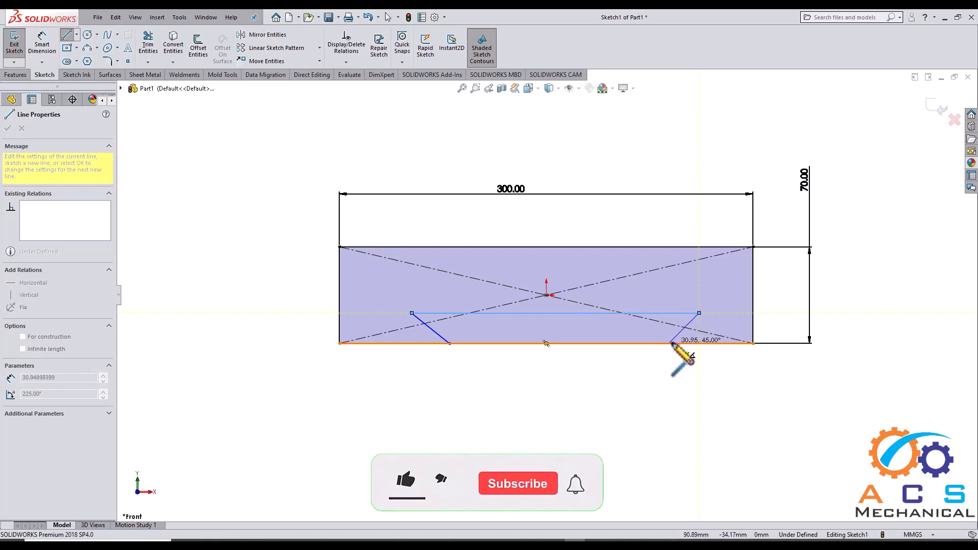
left_click(669, 344)
Step: Recheck the slot in the reference drawing and dimension the slot's horizontal line to 170 mm
left_click(614, 541)
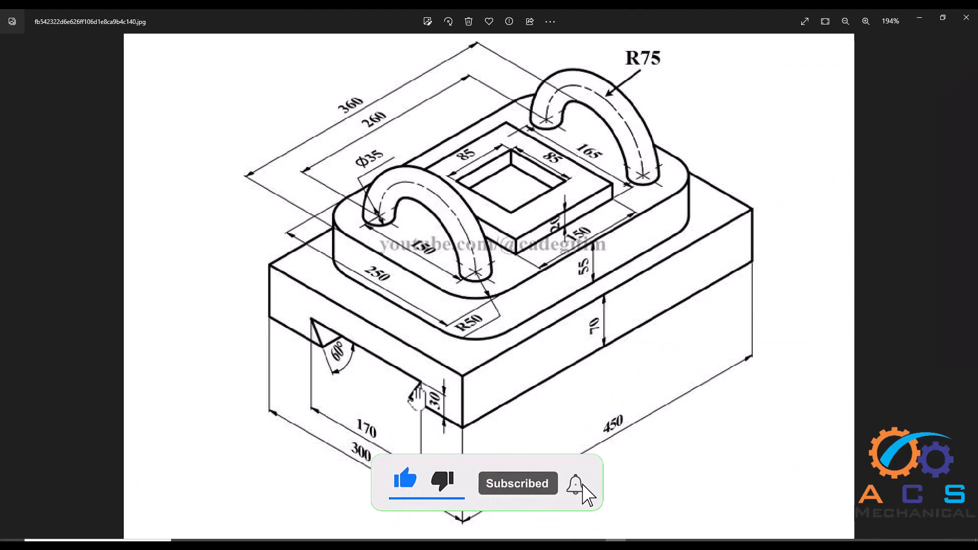
key("alt+Tab")
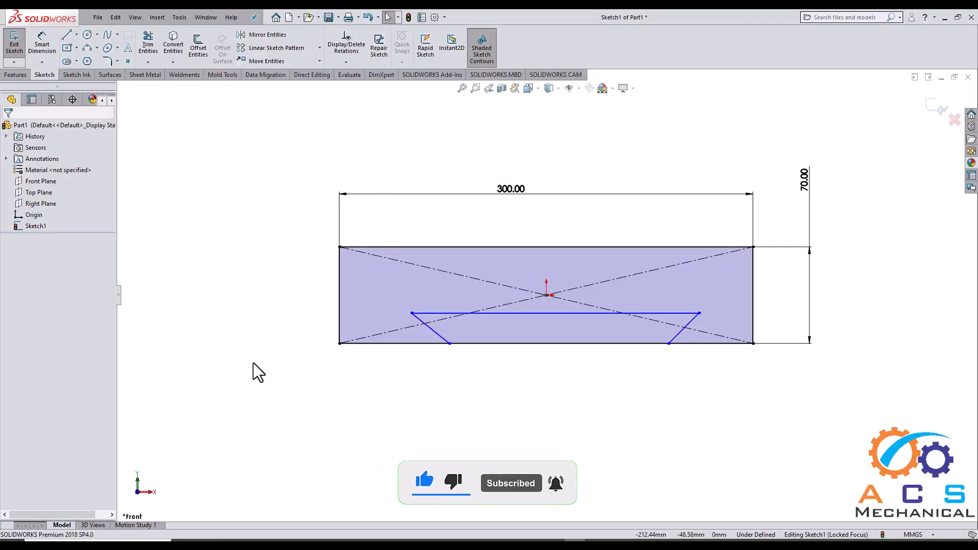
left_click(41, 45)
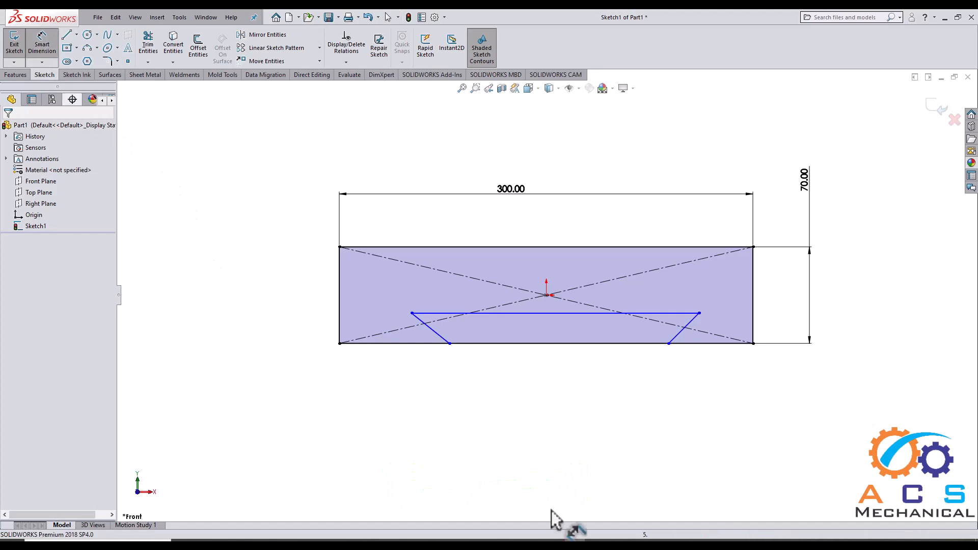
left_click(542, 313)
left_click(308, 279)
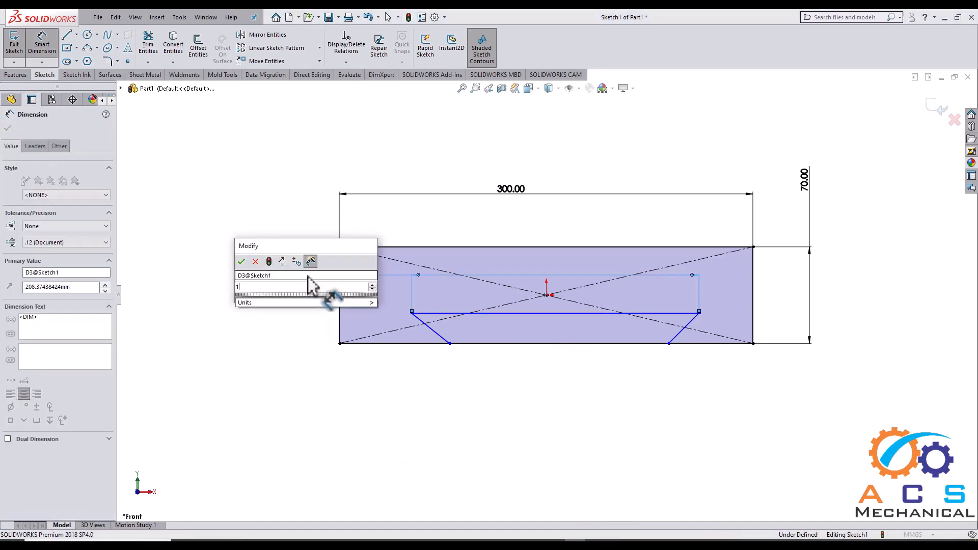
type("170")
key("Return")
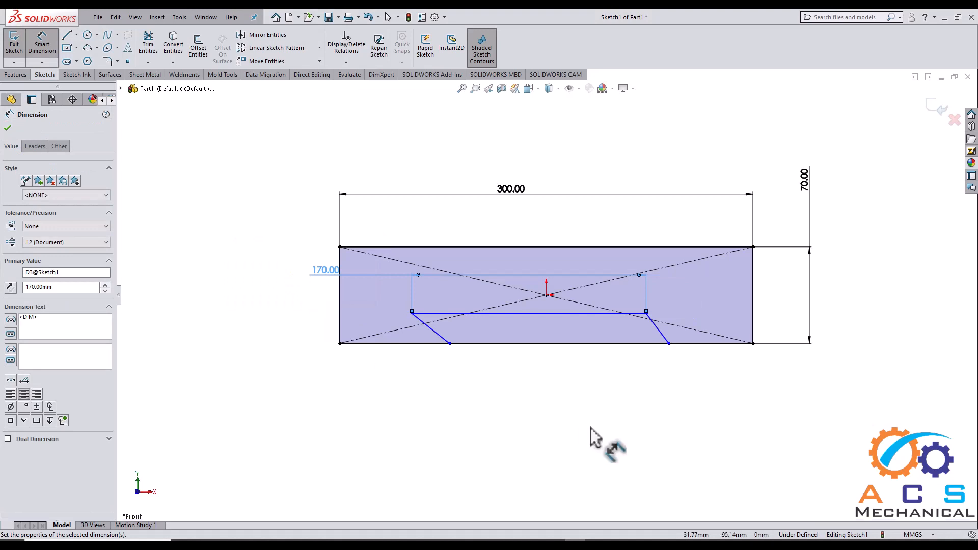
Step: Dimension the slot's depth between the rectangle's lower edge and the slot's horizontal line to 30 mm
left_click(564, 344)
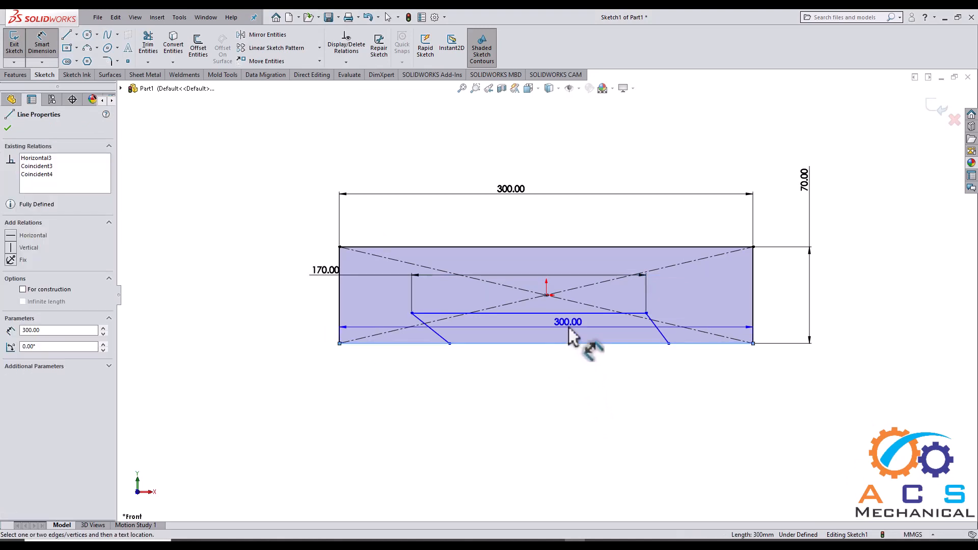
left_click(573, 312)
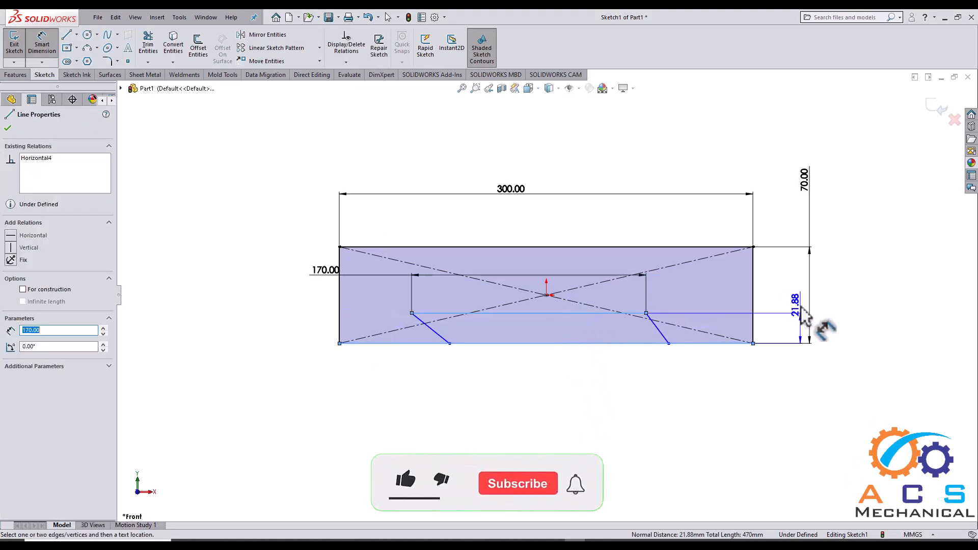
left_click(786, 388)
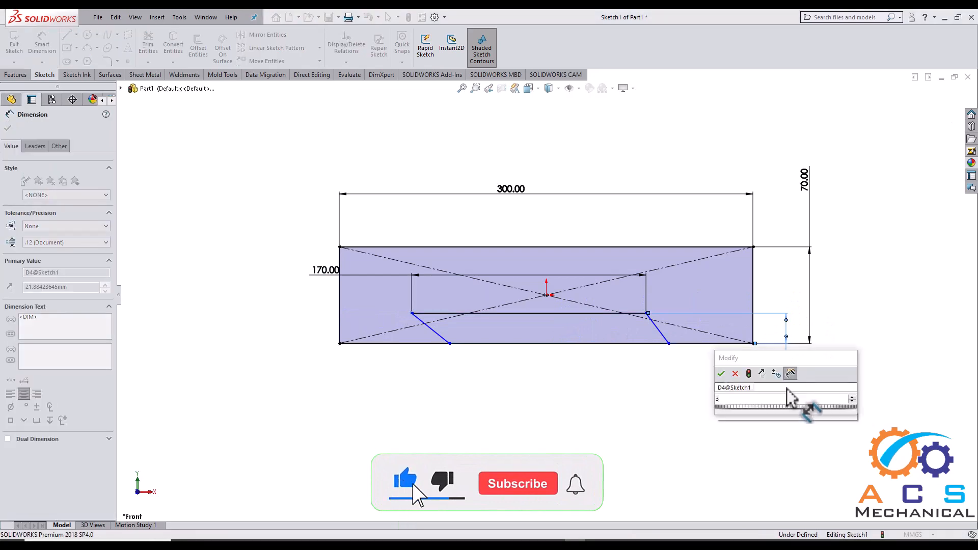
type("30")
key("Return")
Step: Set the angle between the slot's left slanted side and its horizontal line to 60°
scroll(593, 304, "down", 2)
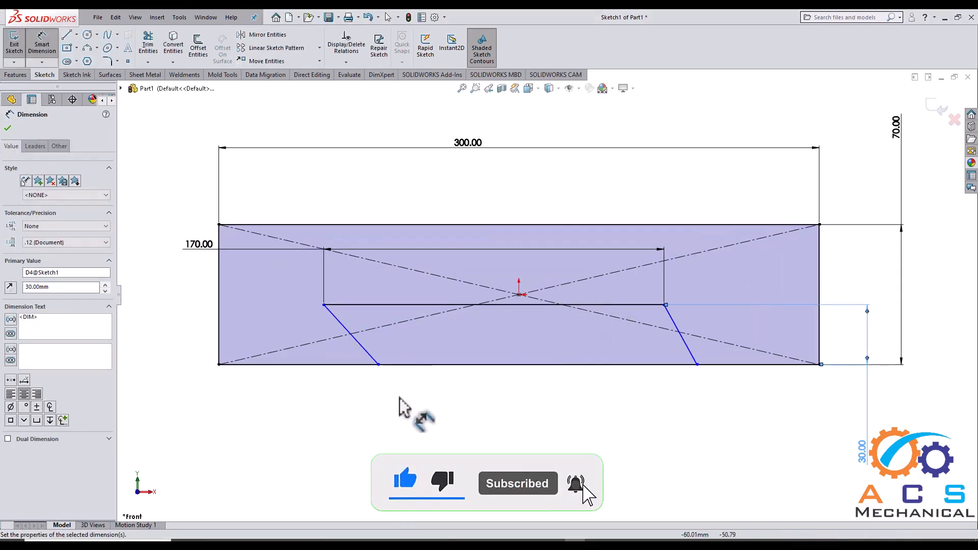
left_click(365, 351)
left_click(381, 305)
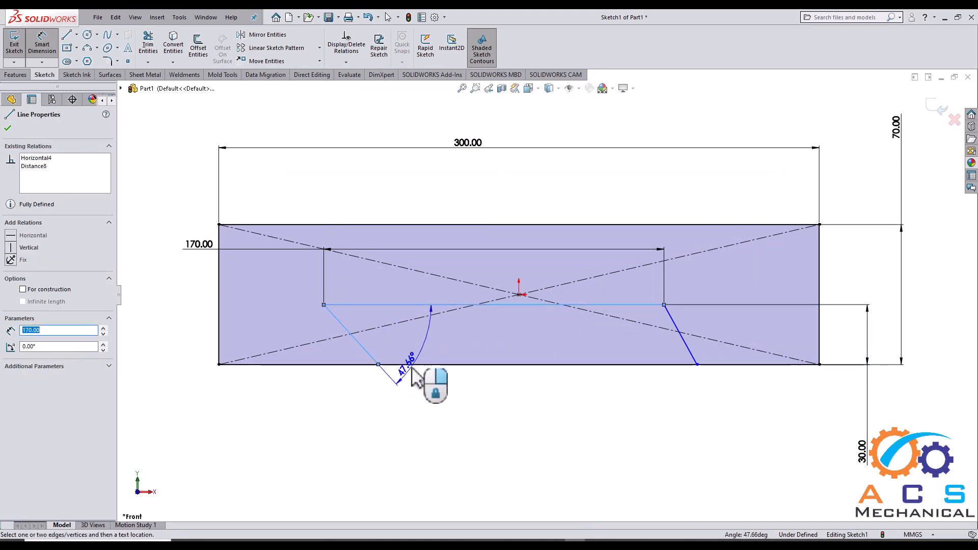
left_click(417, 378)
type("60")
key("Return")
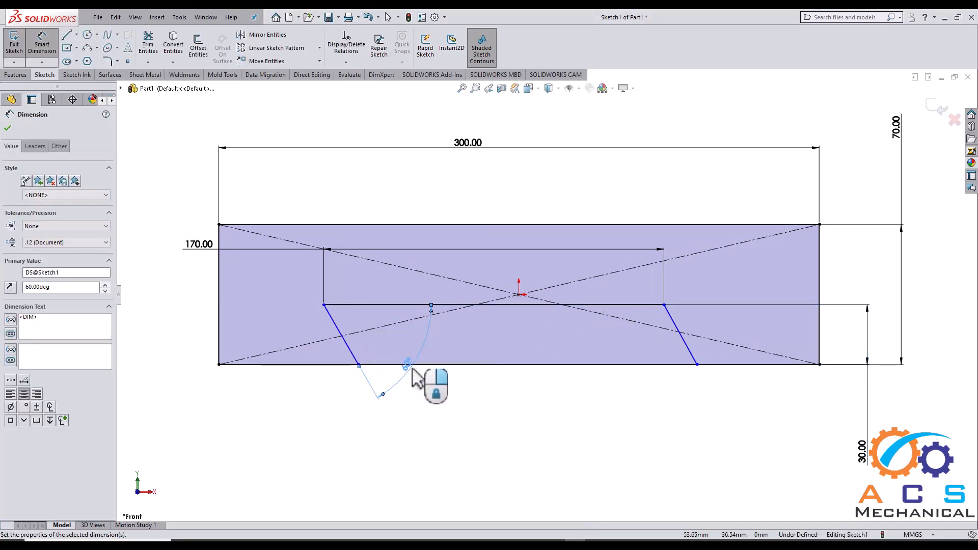
Step: Set the angle between the slot's right slanted side and its horizontal line to 60°, and compare the slot with the reference drawing
scroll(555, 354, "up", 1)
scroll(578, 323, "down", 1)
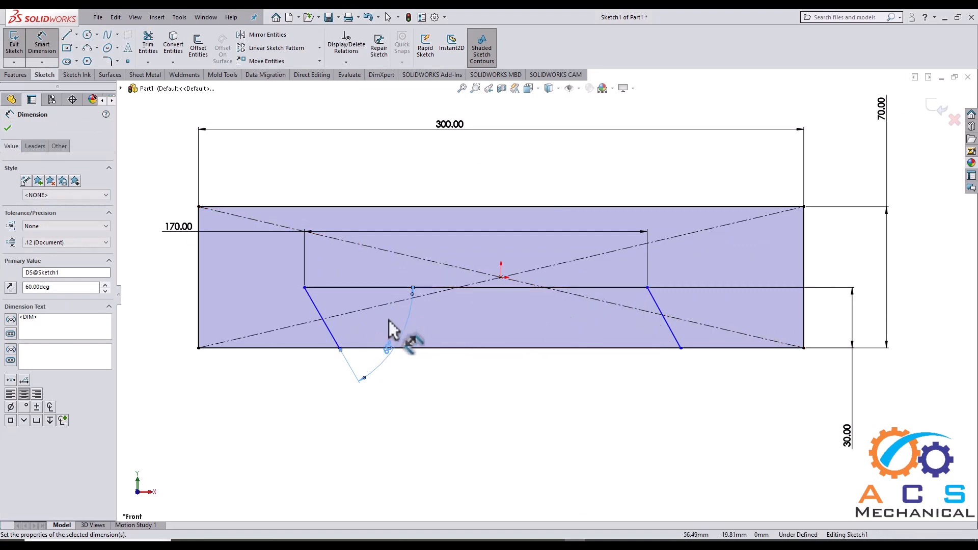
left_click(620, 288)
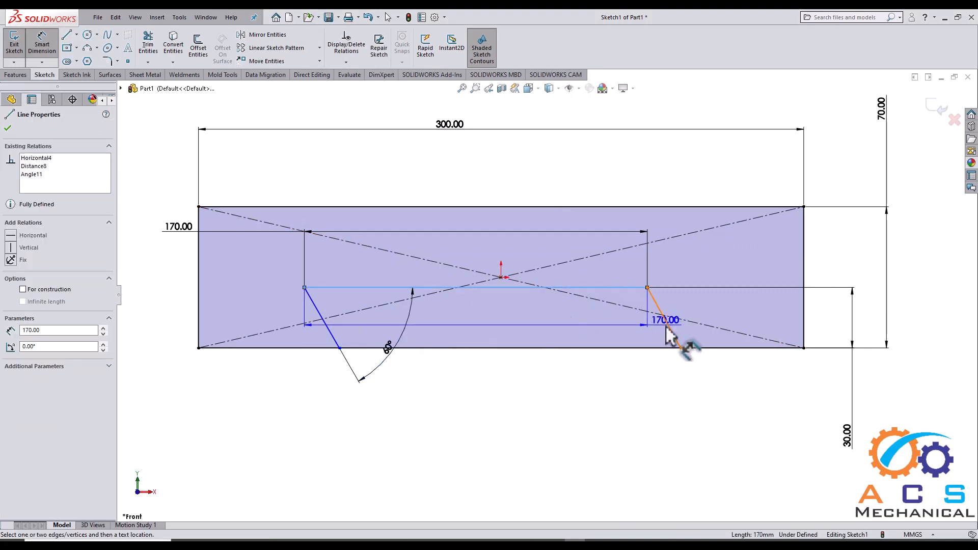
left_click(679, 343)
left_click(622, 332)
type("60")
key("Return")
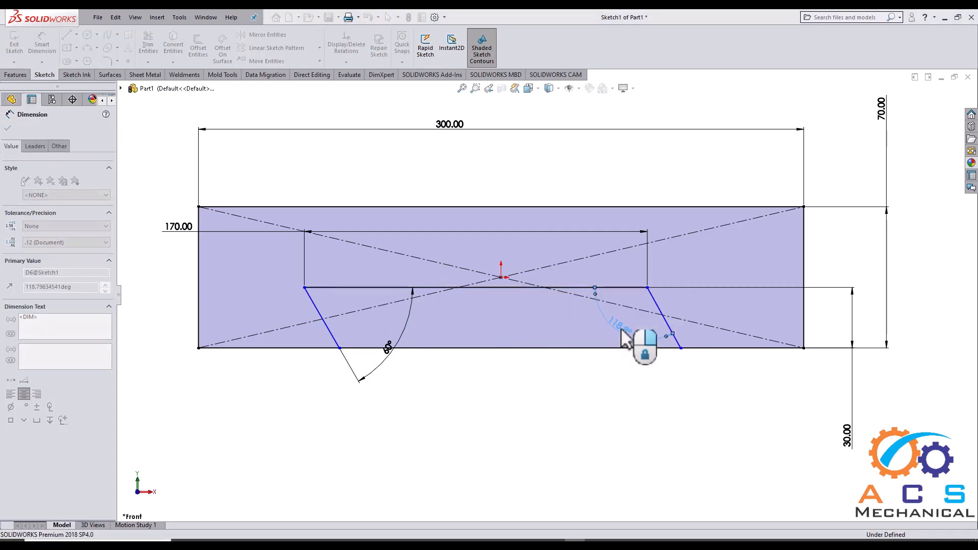
key("Escape")
key("alt+Tab")
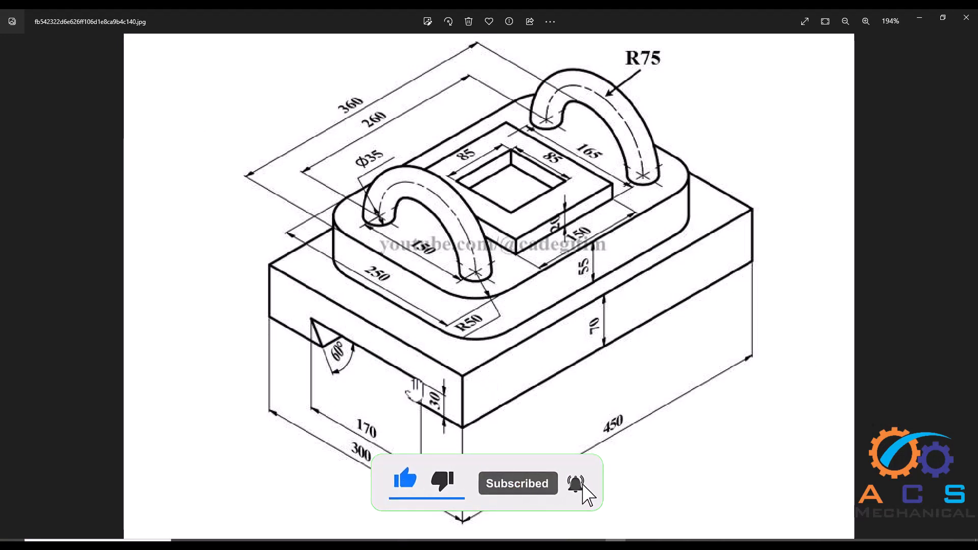
key("alt+Tab")
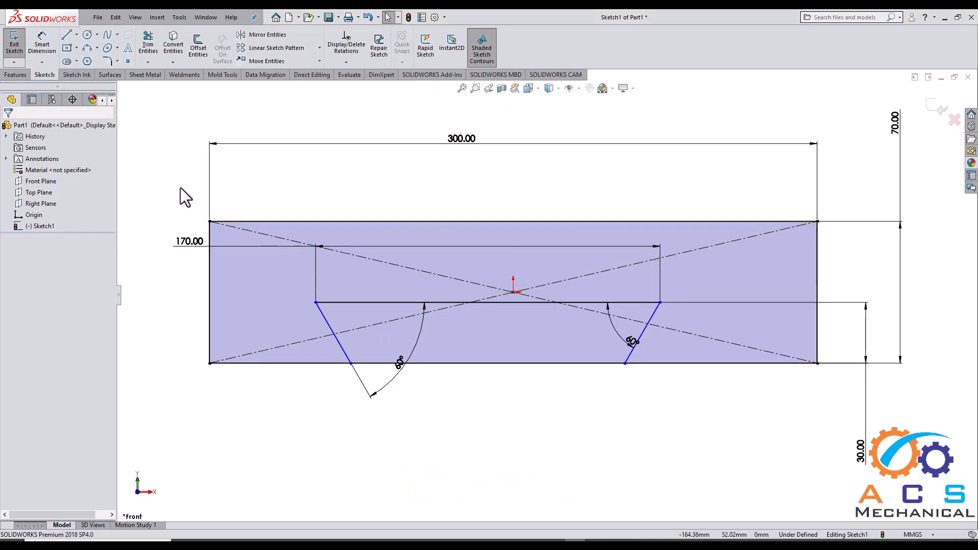
Step: Dimension the horizontal distance from the slot's upper-left corner to the origin as 170/2 mm and place the dimension above the profile
left_click(43, 50)
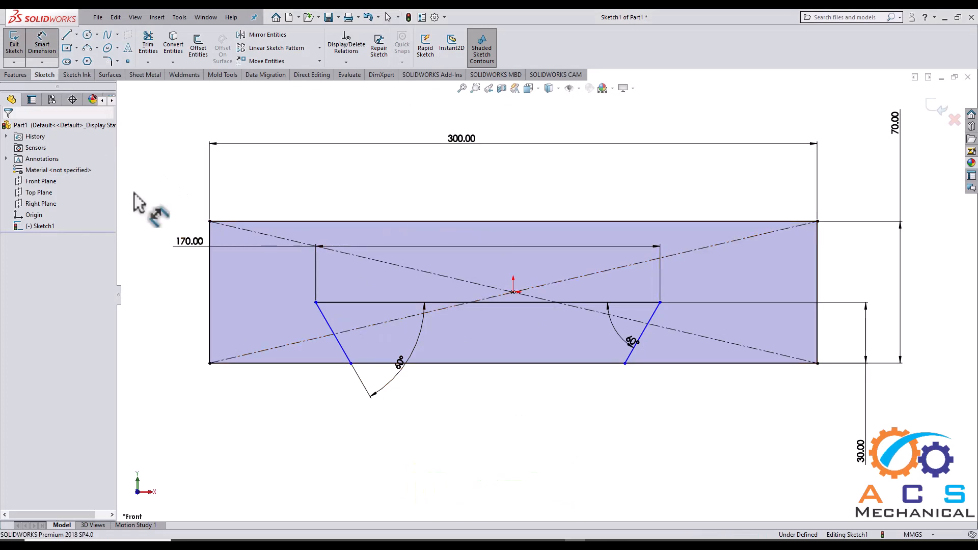
left_click(316, 303)
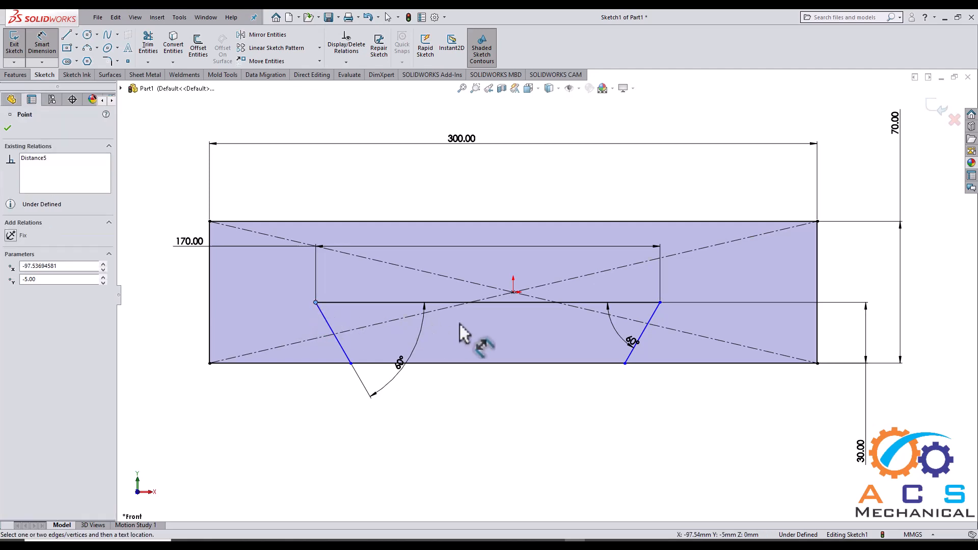
left_click(514, 293)
left_click(448, 391)
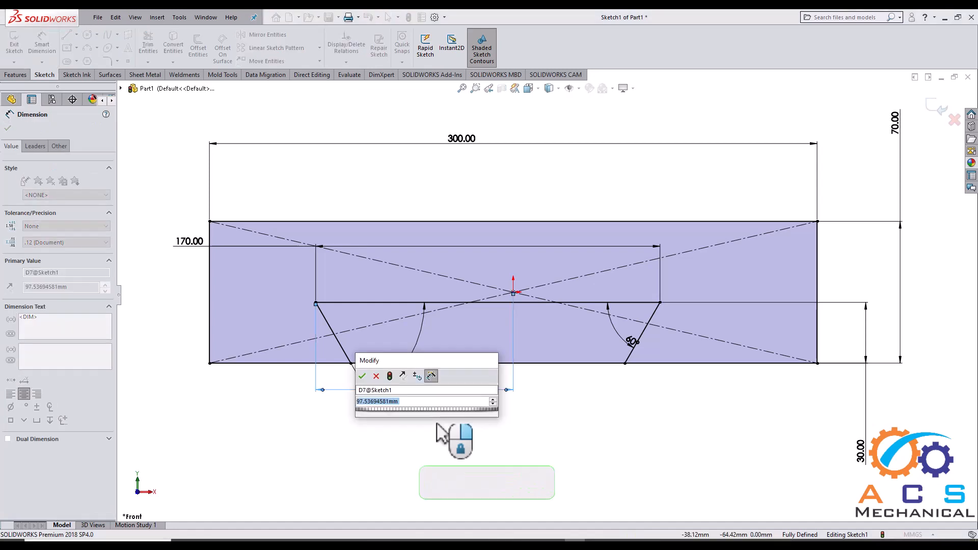
type("170/2")
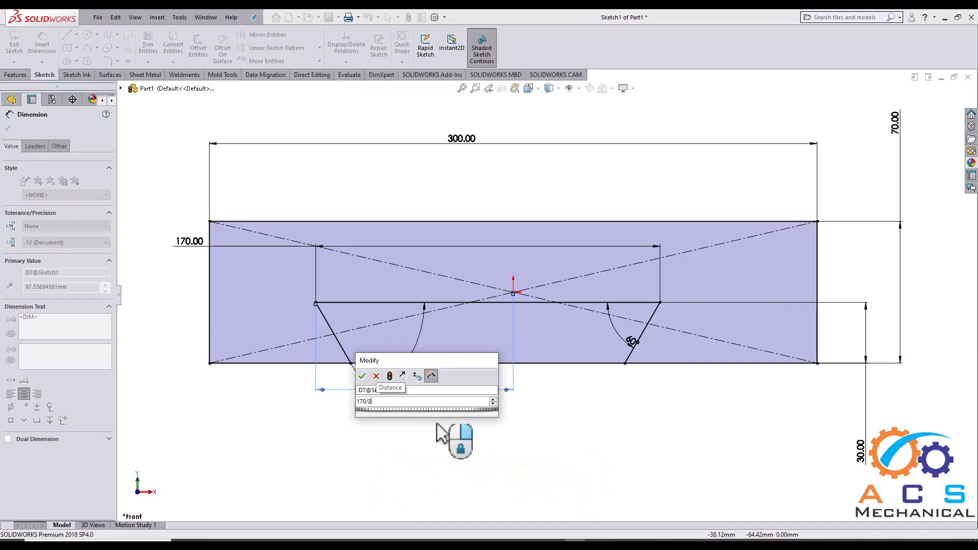
key("Return")
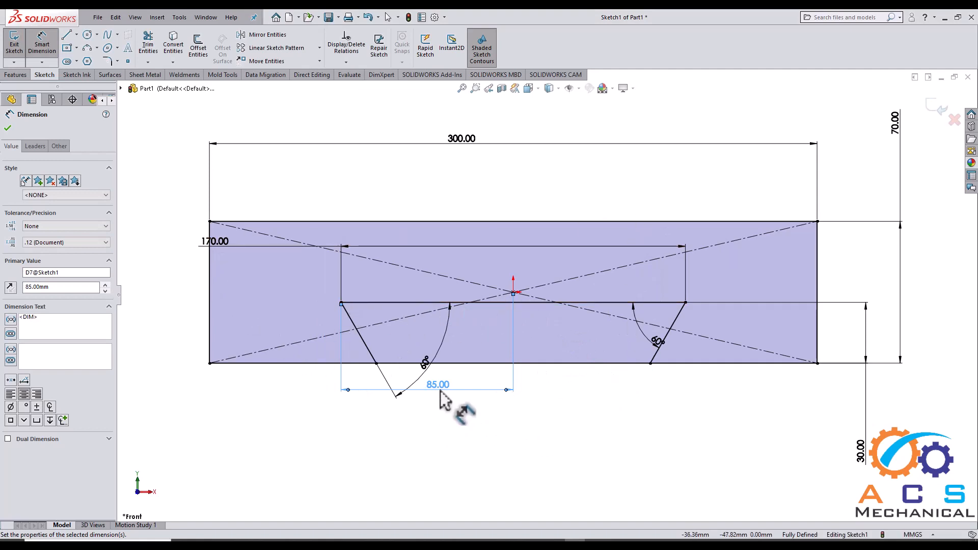
left_click_drag(439, 386, 421, 204)
right_click(572, 187)
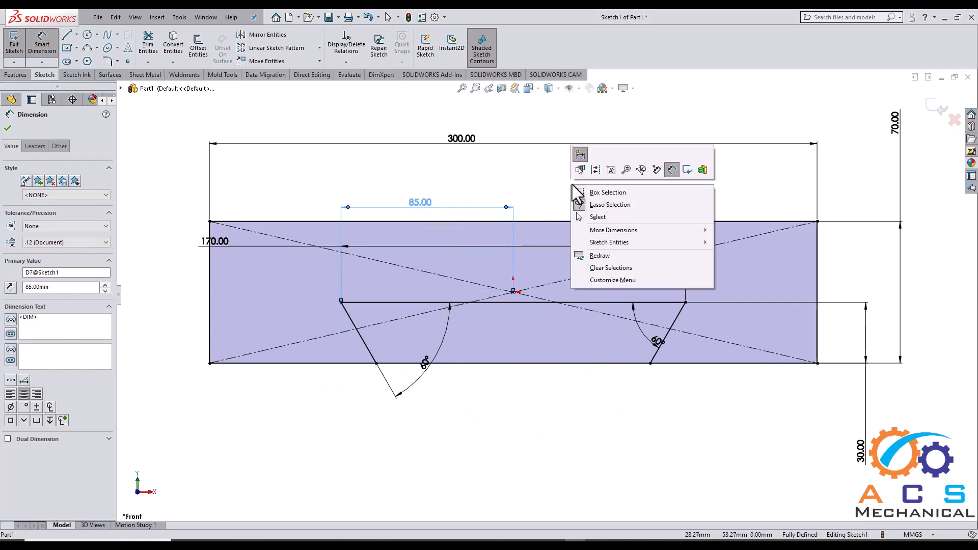
left_click(623, 216)
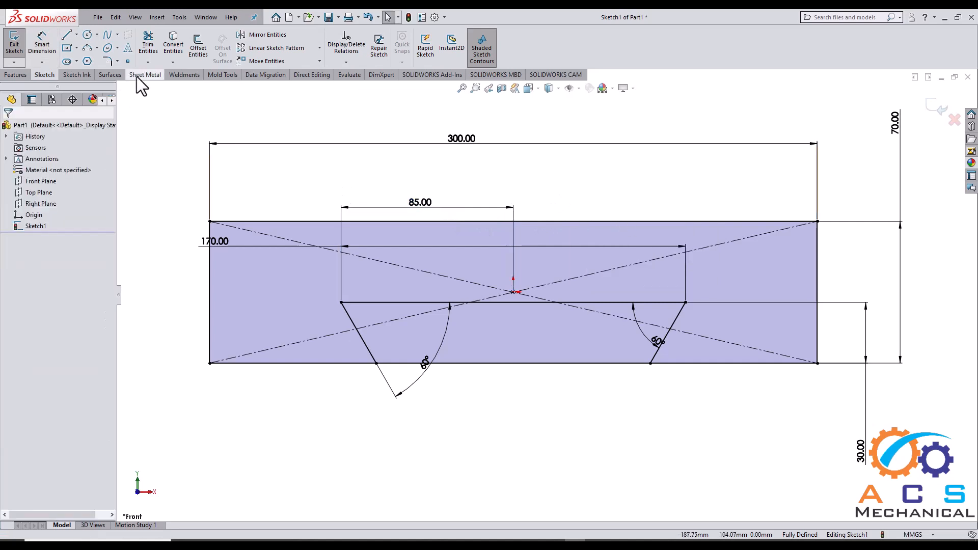
Step: Trim the rectangle's lower edge between the slot's two slanted sides and exit the sketch
left_click(149, 46)
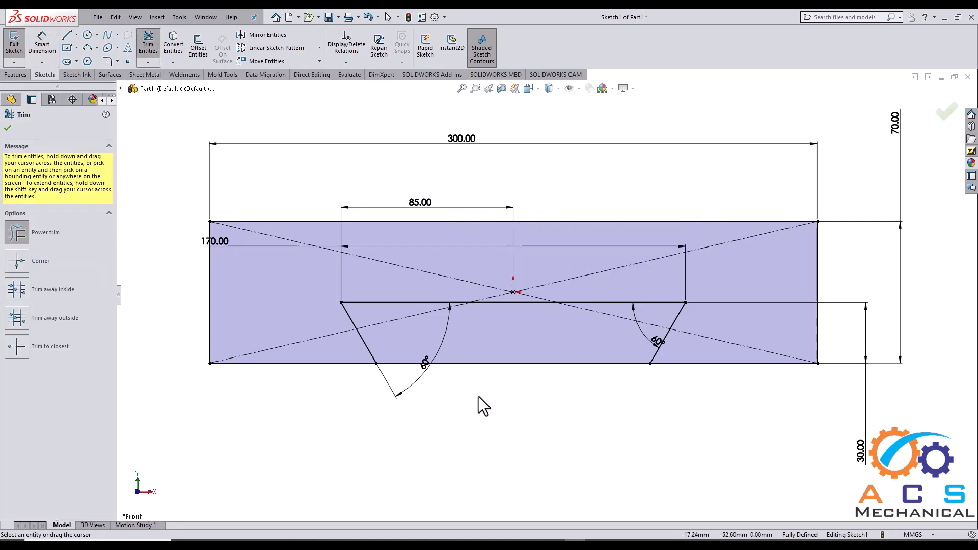
mouse_move(478, 396)
left_mouse_down()
mouse_move(581, 378)
mouse_move(568, 402)
left_mouse_up()
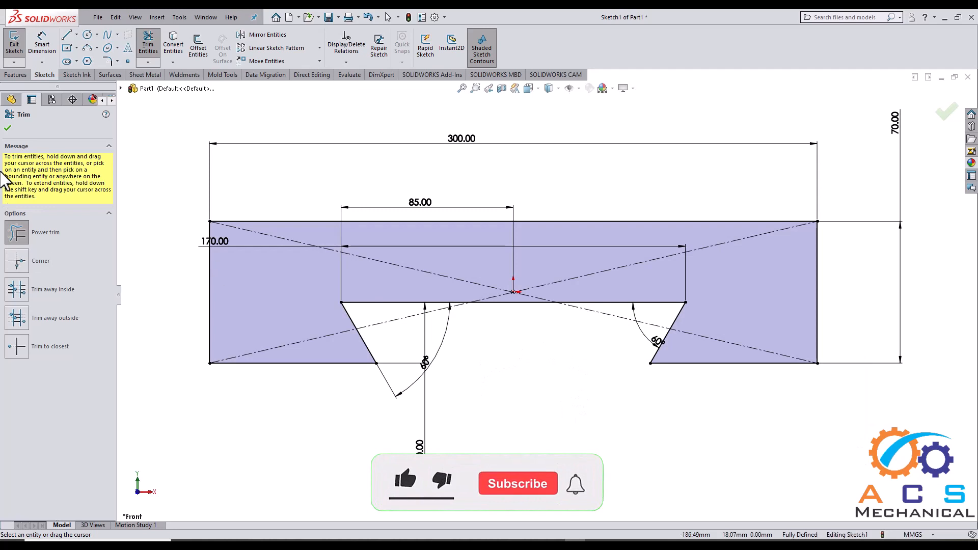
left_click(8, 128)
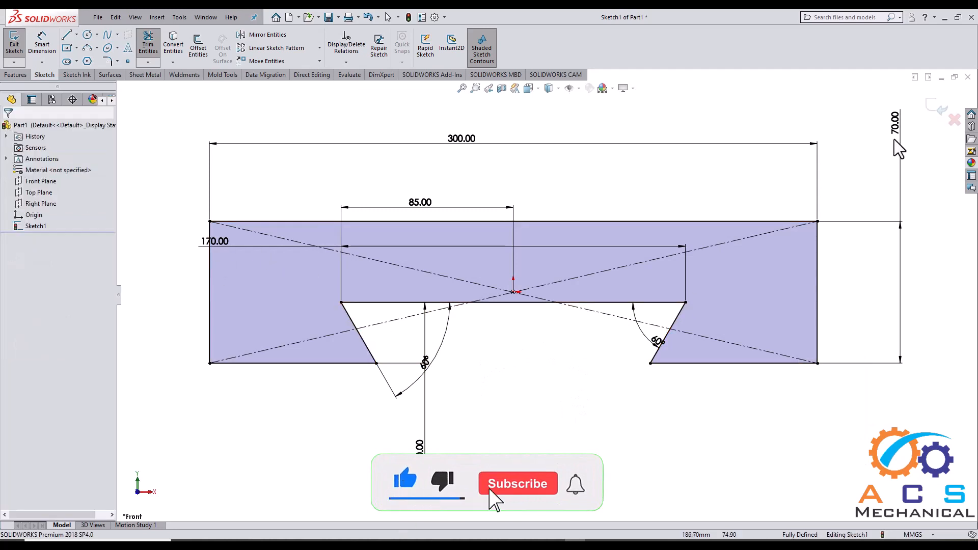
left_click(937, 107)
Step: Check the block's length in the reference drawing and extrude the profile 450 mm with the Mid Plane end condition
scroll(551, 326, "down", 3)
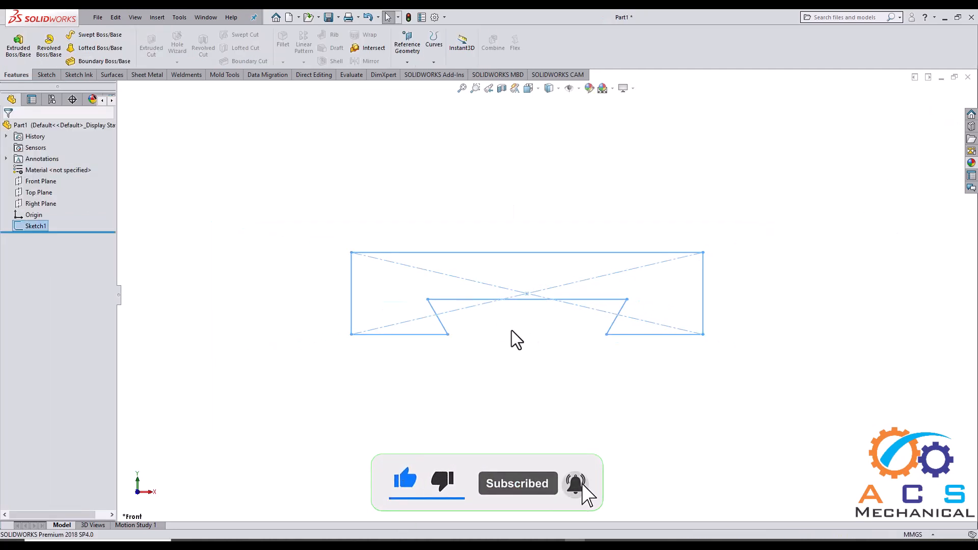
mouse_move(512, 330)
middle_mouse_down()
mouse_move(450, 356)
mouse_move(549, 285)
middle_mouse_up()
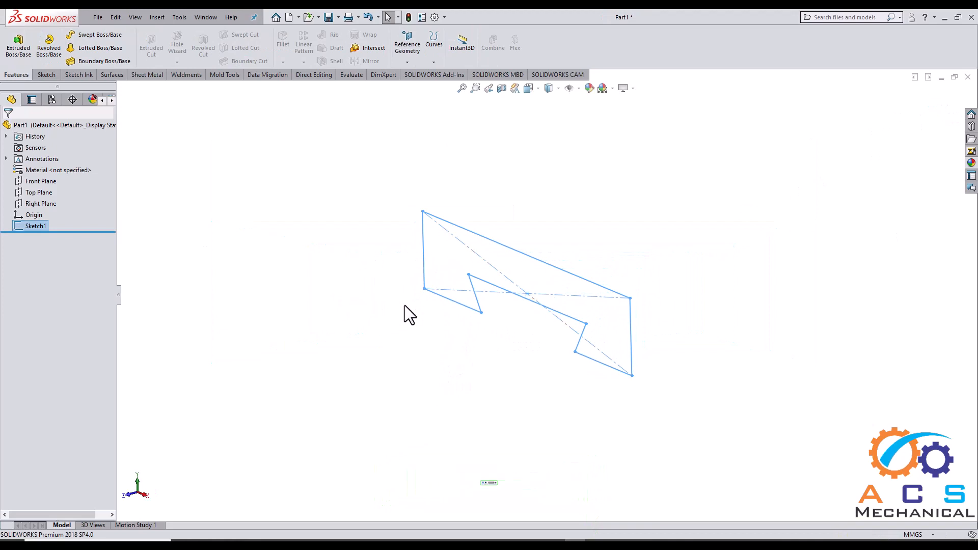
left_click(617, 541)
left_click(18, 46)
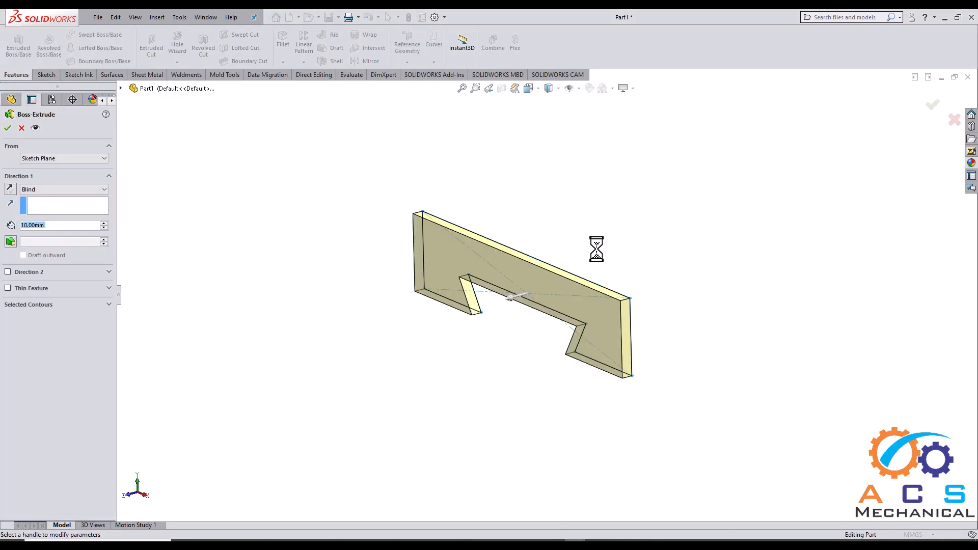
left_click(84, 189)
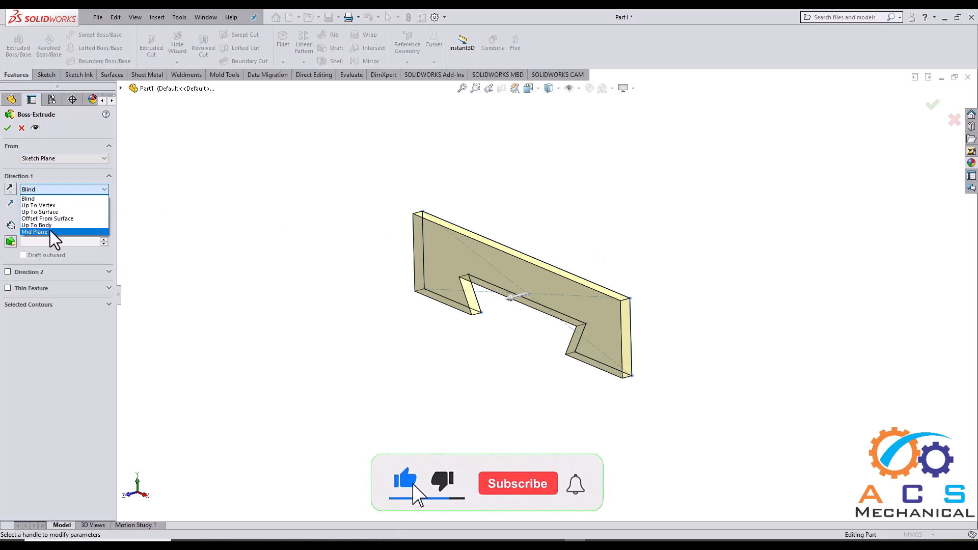
left_click(50, 231)
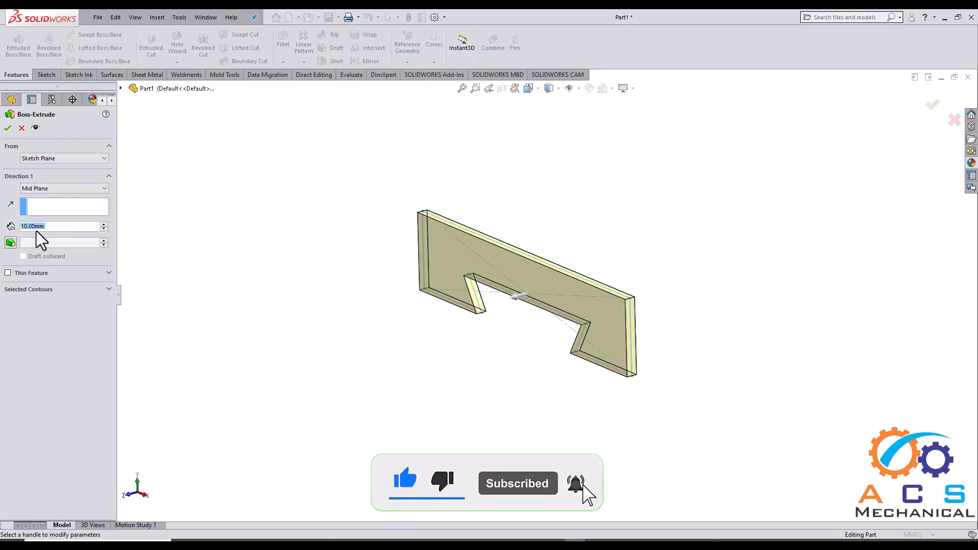
type("4")
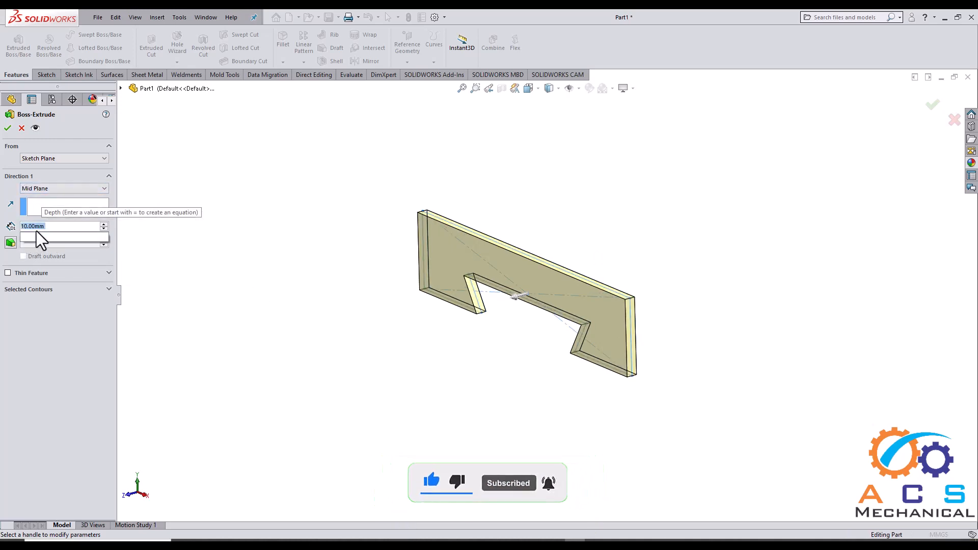
type("50")
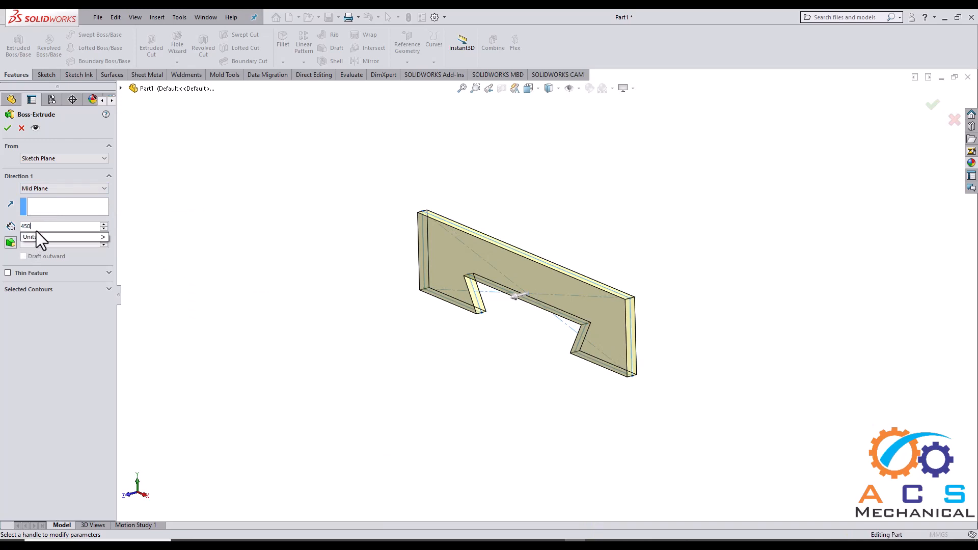
key("Return")
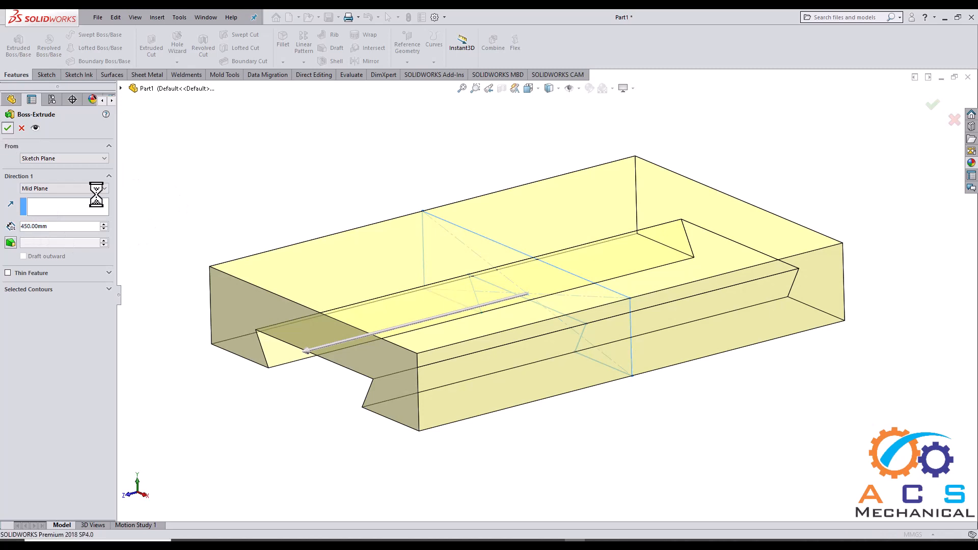
left_click(8, 128)
Step: Start a sketch on the block's top face, viewed normal to it, and draw a center rectangle about 174 x 323 mm from the origin
middle_click_drag(548, 299, 571, 365)
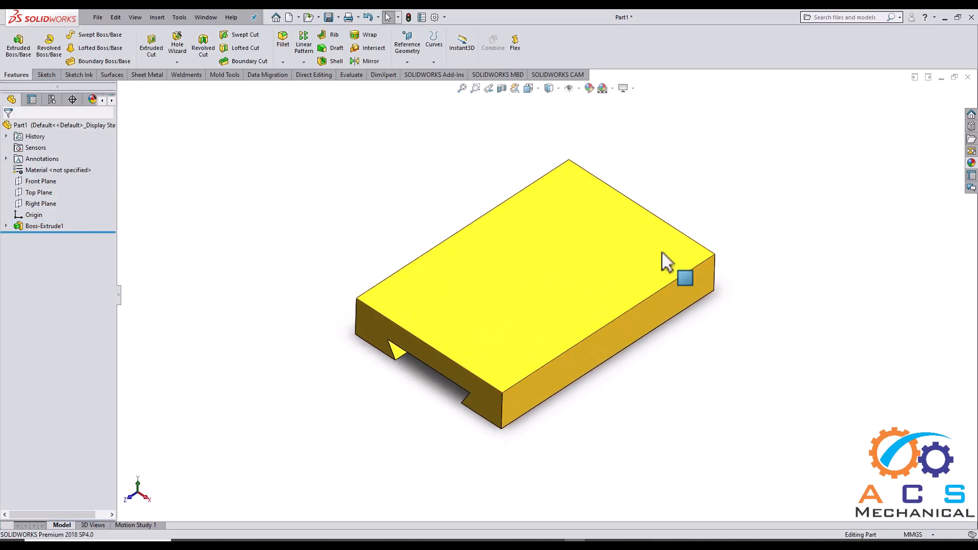
left_click(596, 276)
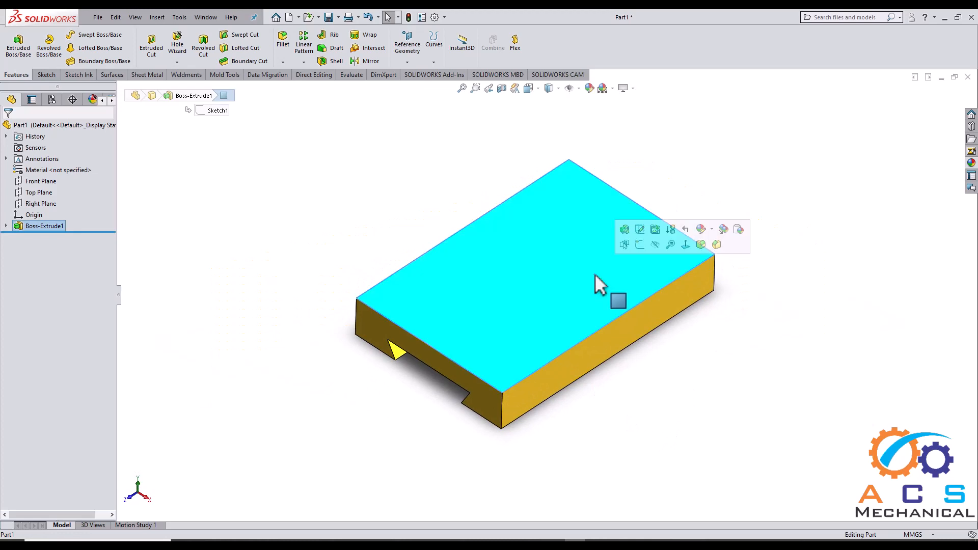
left_click(640, 245)
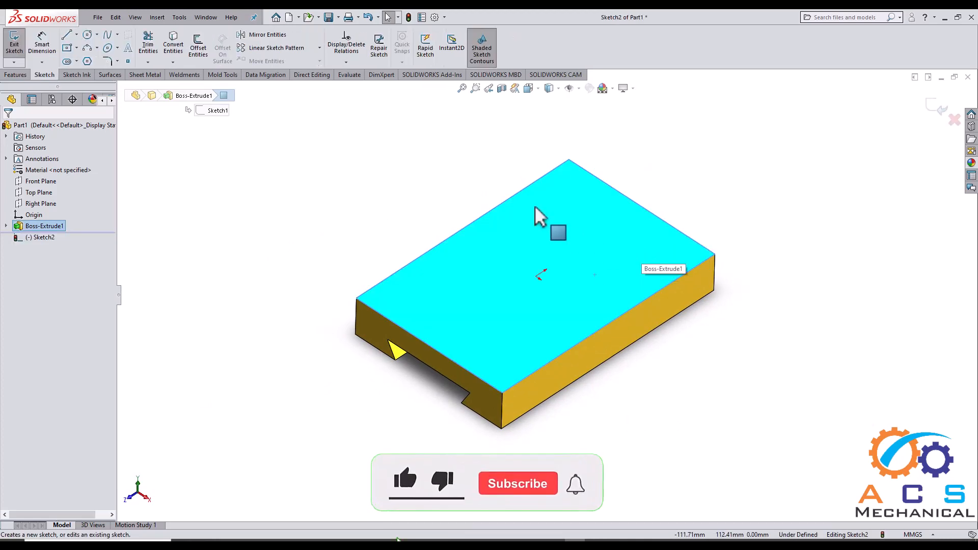
key("space")
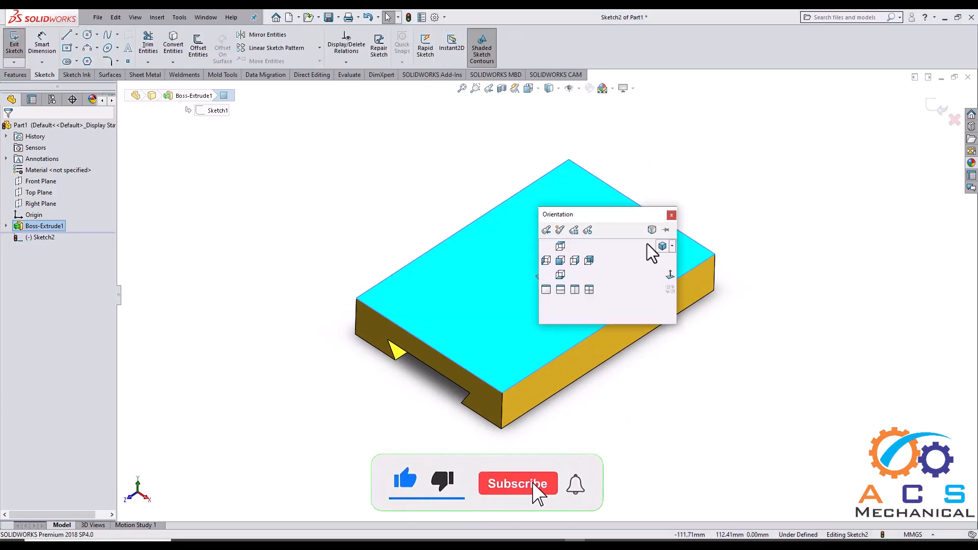
left_click(670, 275)
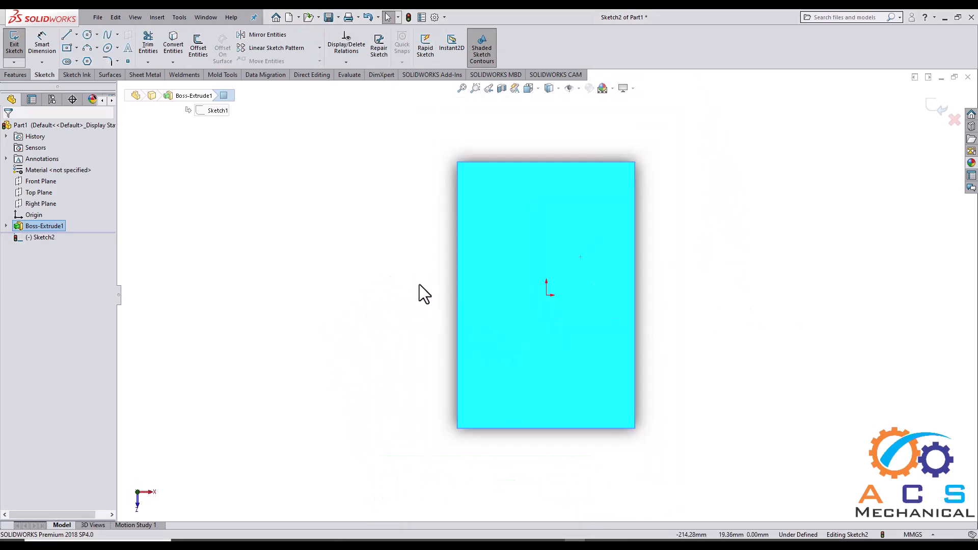
left_click(65, 50)
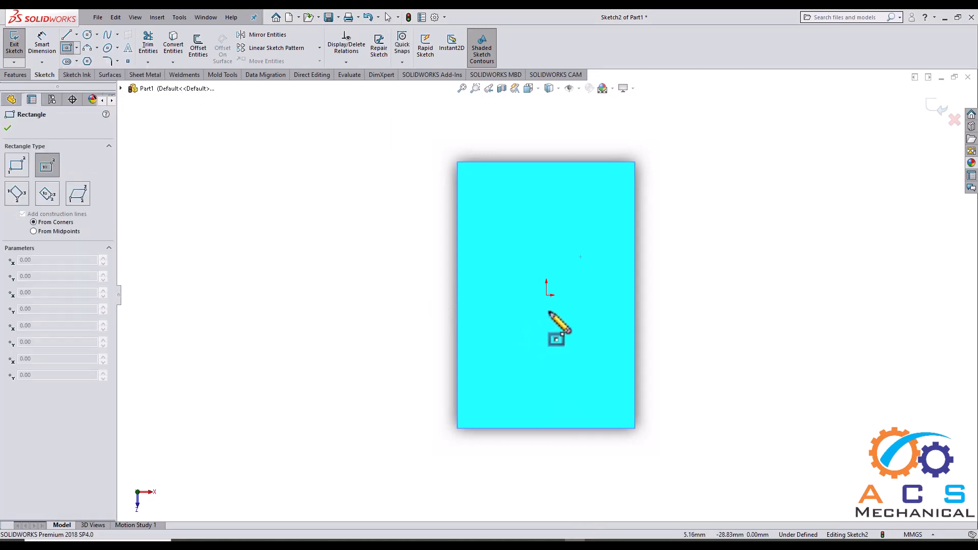
left_click(546, 295)
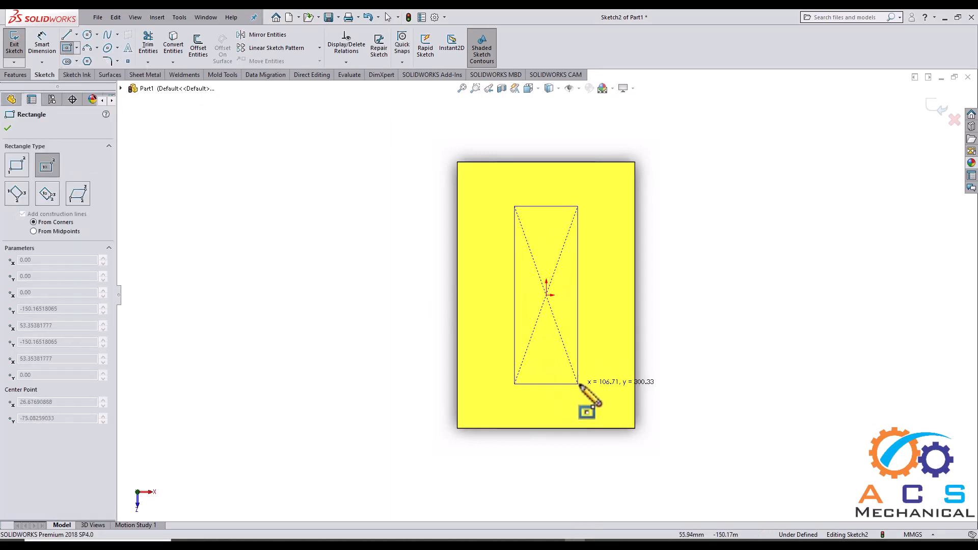
left_click(597, 390)
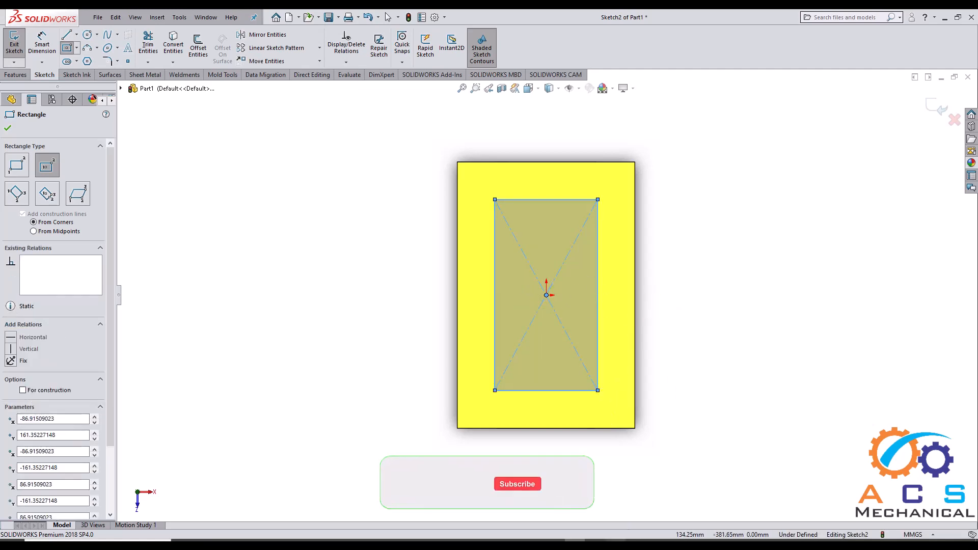
Step: Check the raised block's size in the reference drawing and dimension the rectangle's long vertical side to 360 mm
left_click(616, 546)
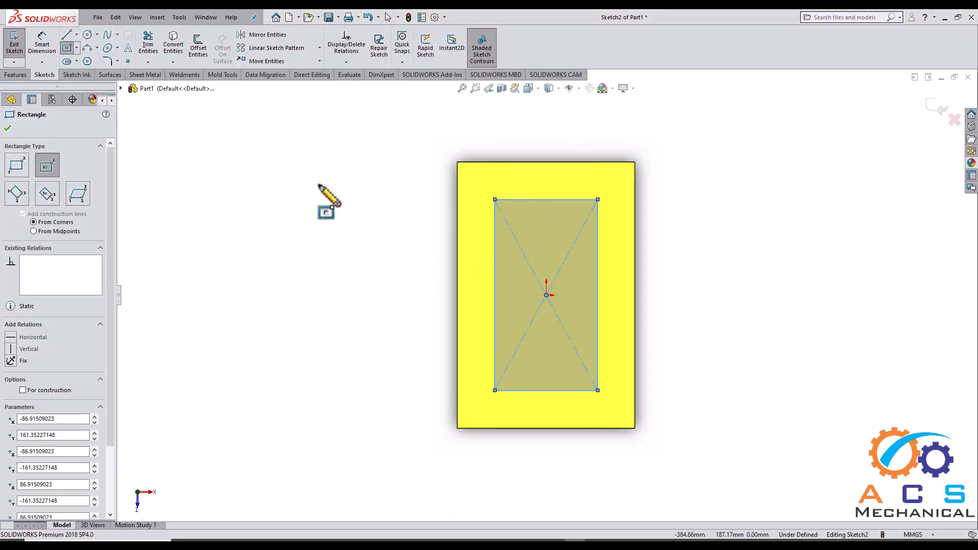
left_click(42, 42)
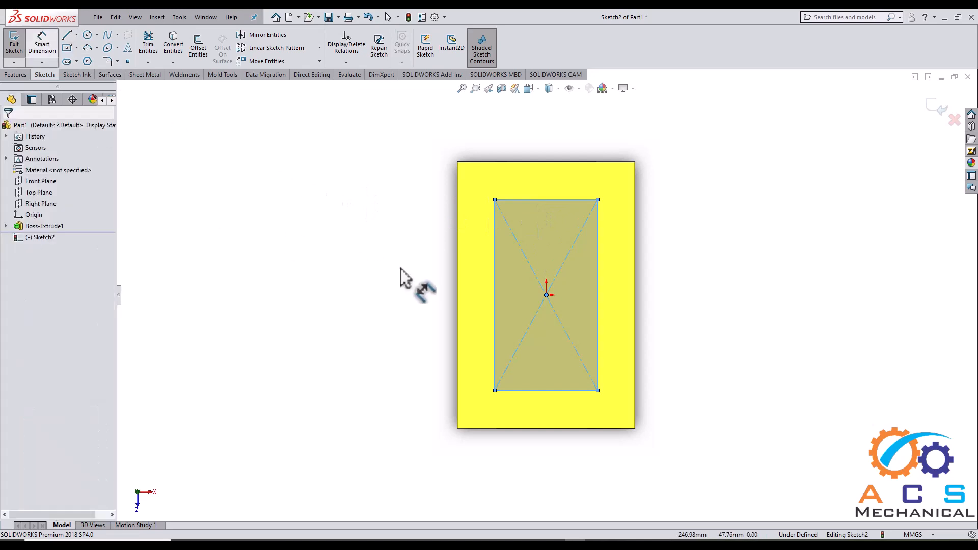
left_click(494, 316)
left_click(385, 300)
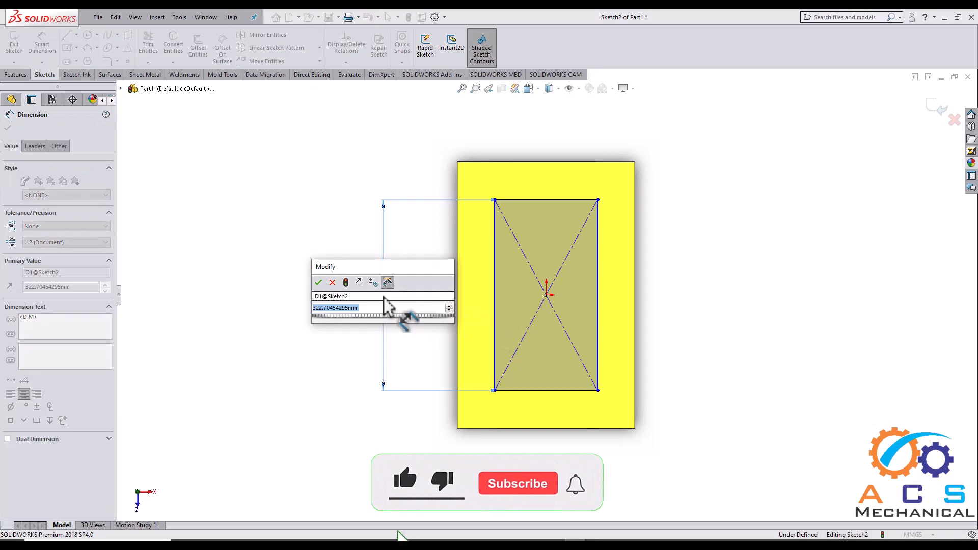
type("360")
key("Return")
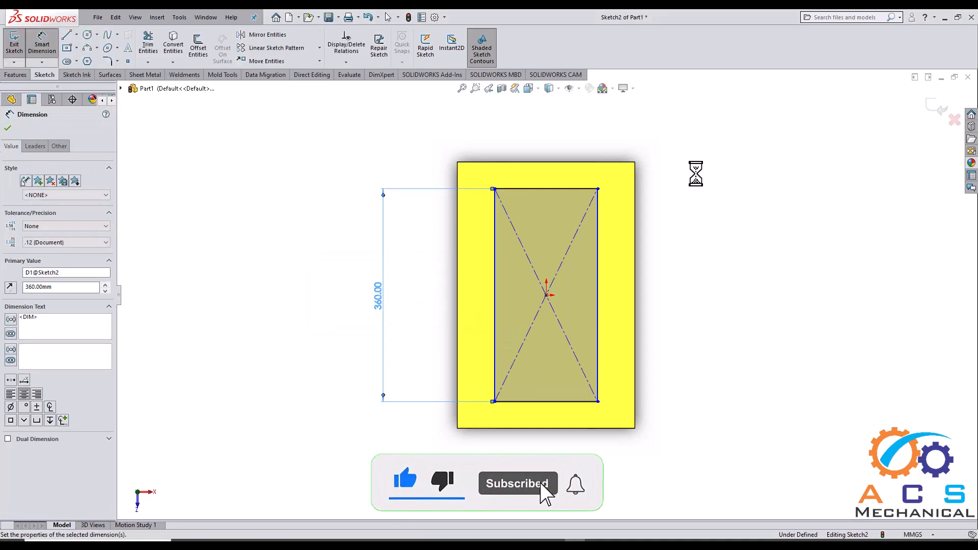
Step: Dimension the rectangle's upper horizontal side to 250 mm
left_click(559, 189)
left_click(564, 136)
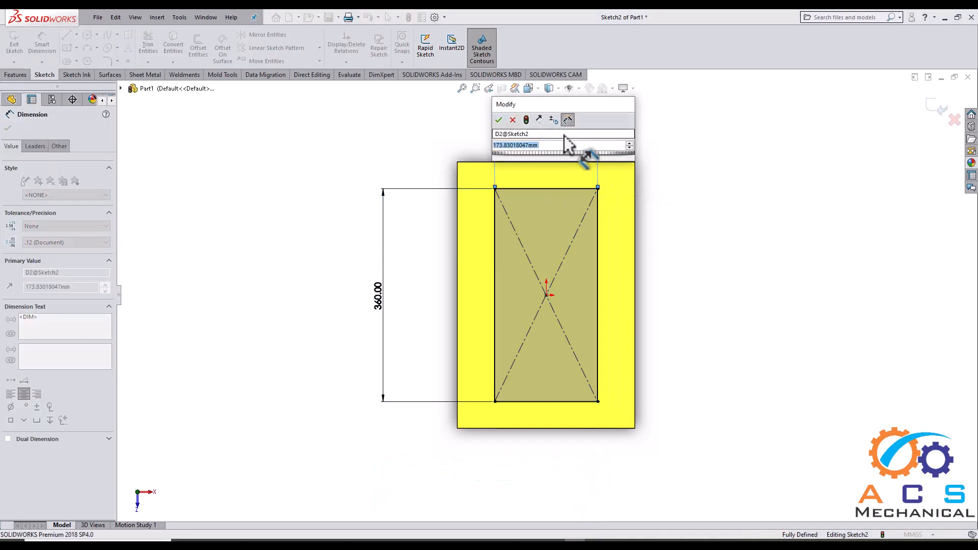
type("250")
key("Return")
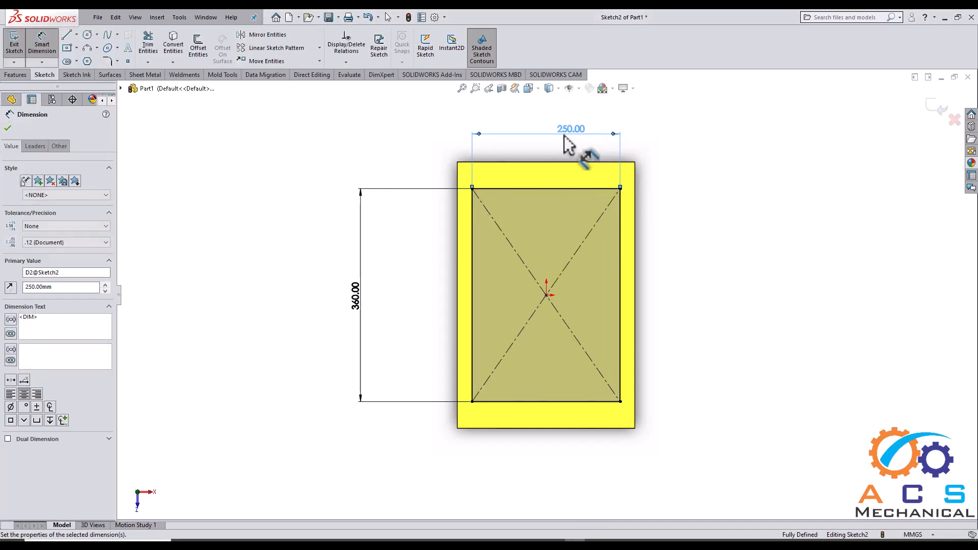
Step: Check the corner radius in the reference drawing and round all four corners of the rectangle with 50 mm sketch fillets
left_click(615, 539)
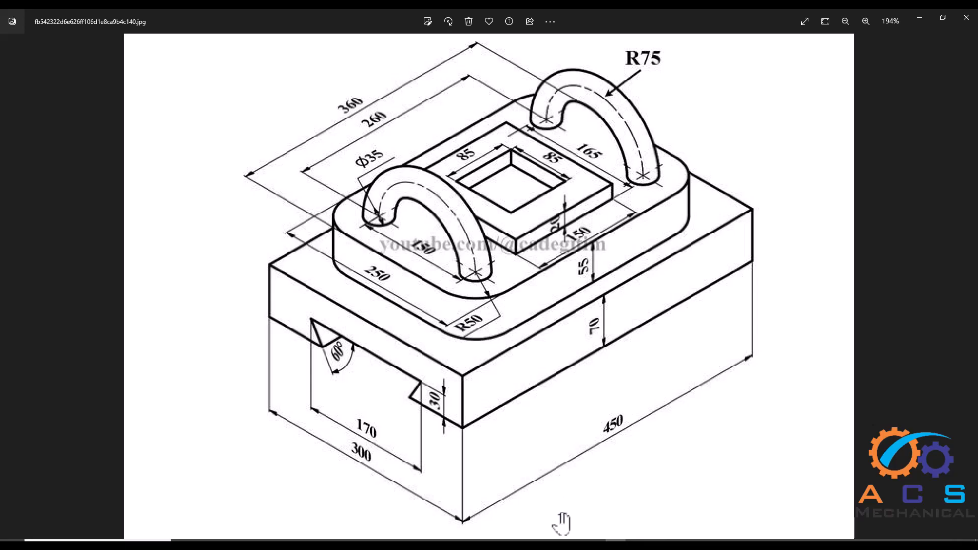
left_click(575, 539)
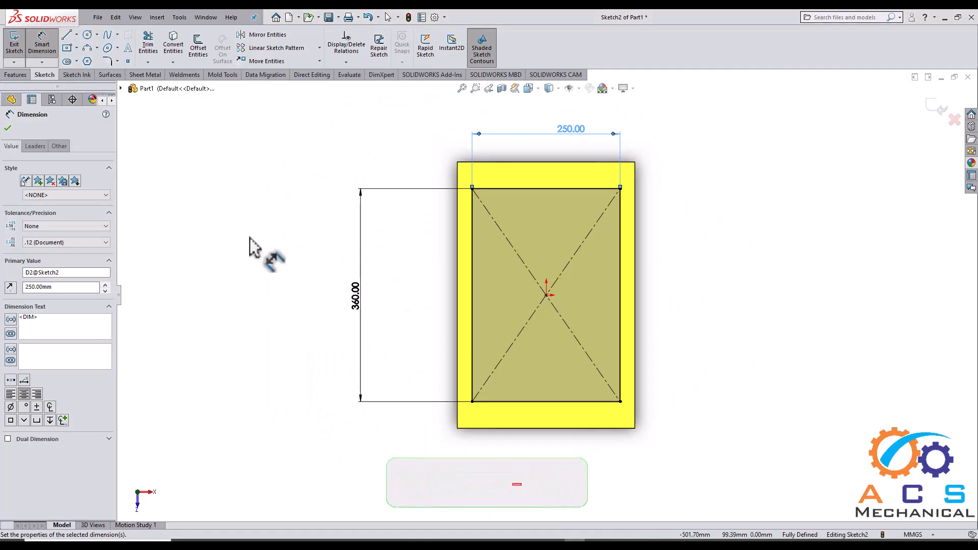
left_click(111, 61)
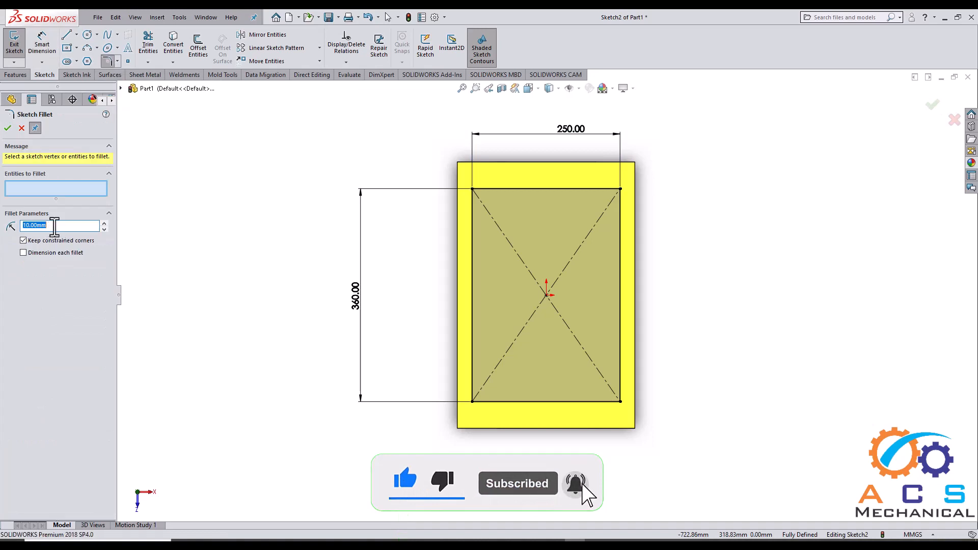
type("50")
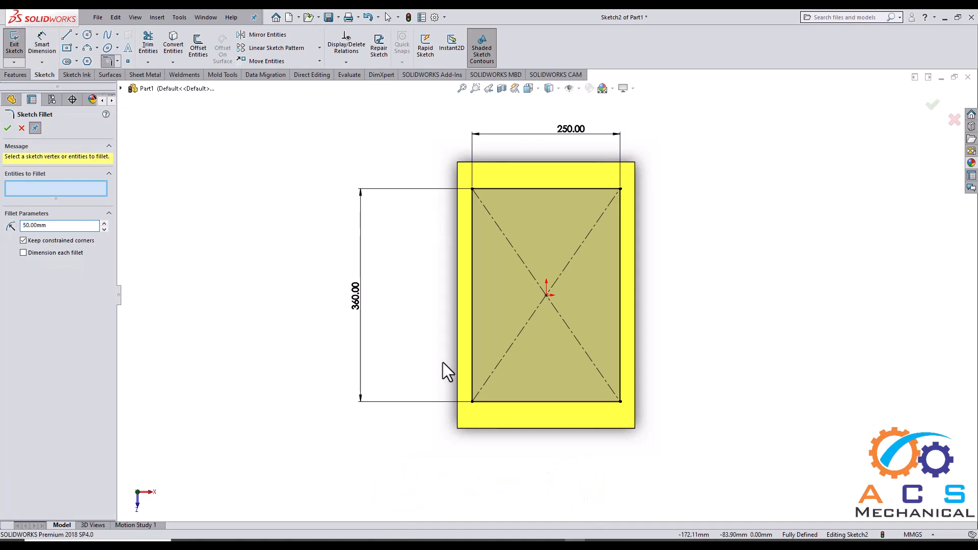
scroll(536, 289, "down", 2)
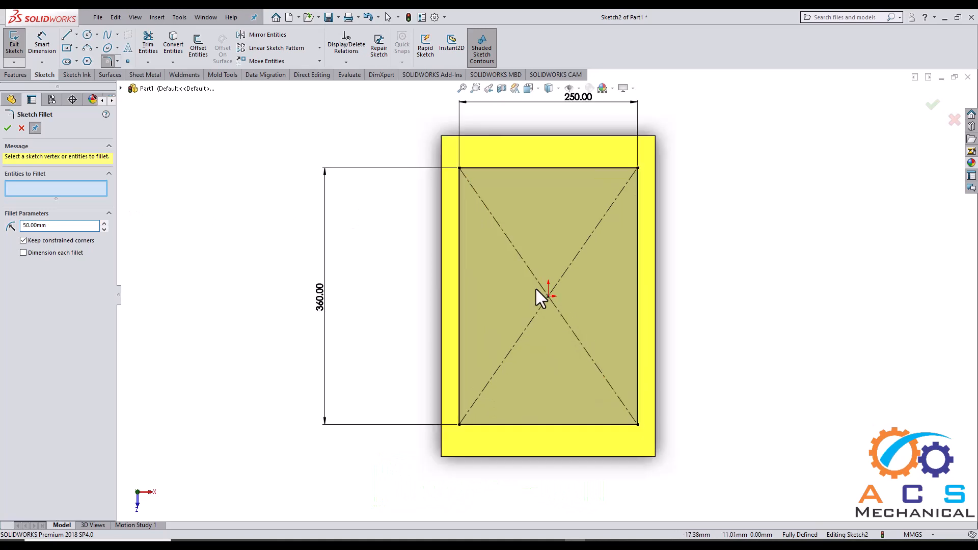
left_click(459, 426)
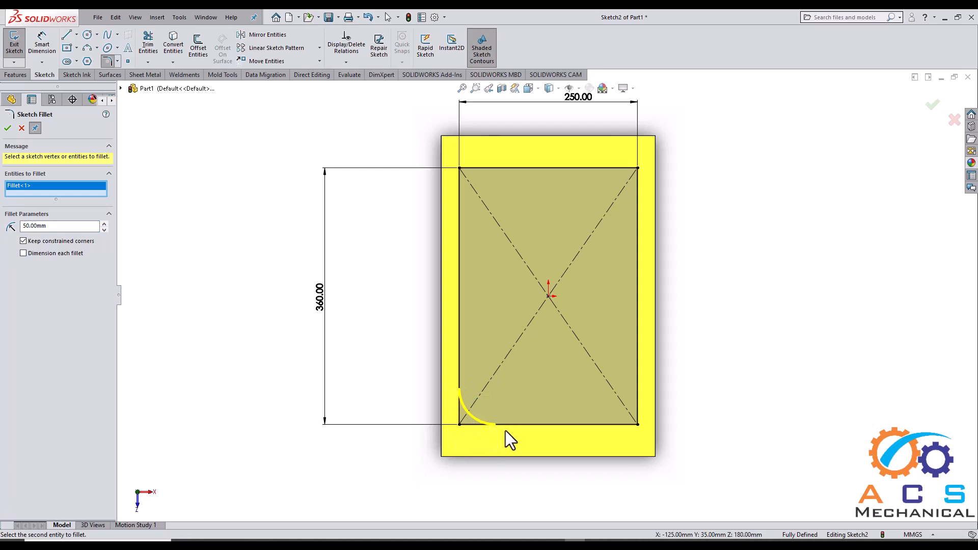
left_click(460, 168)
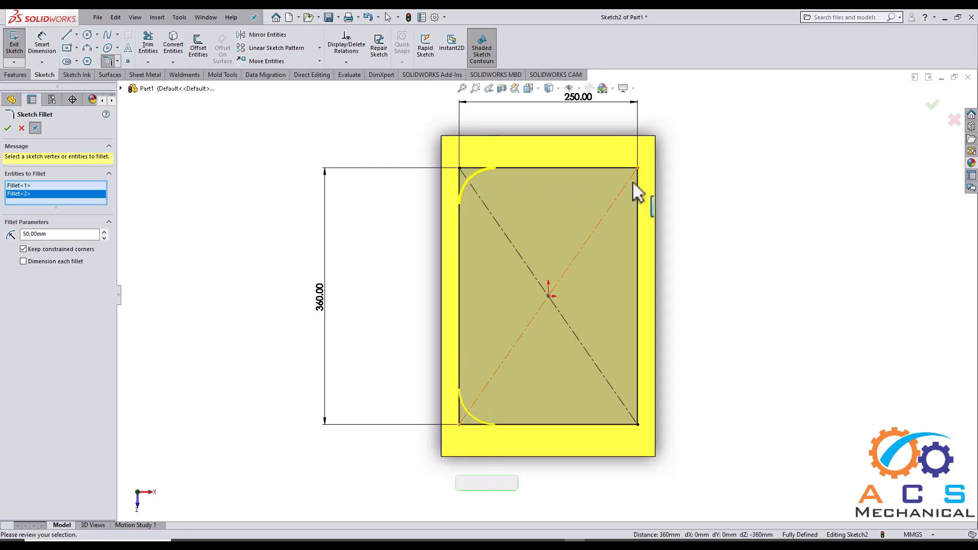
left_click(637, 169)
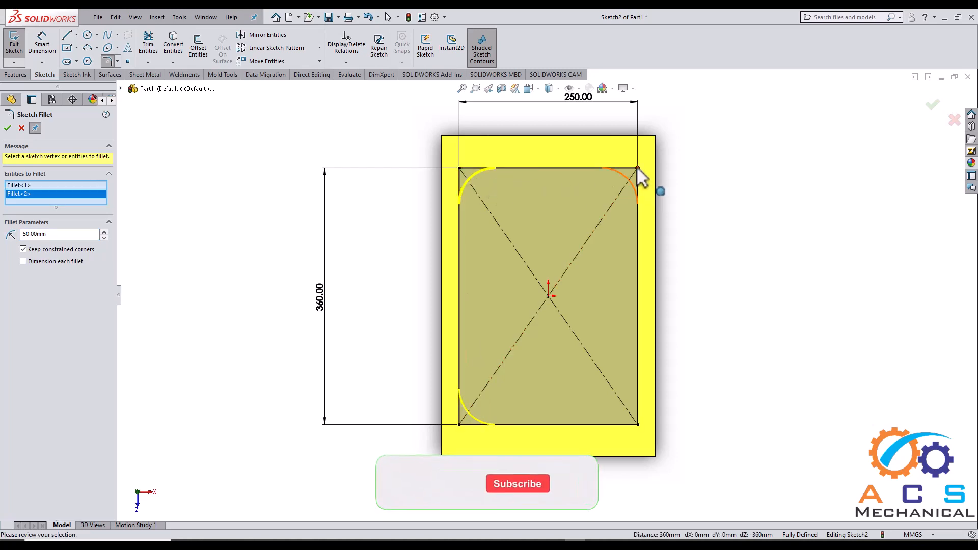
left_click(638, 424)
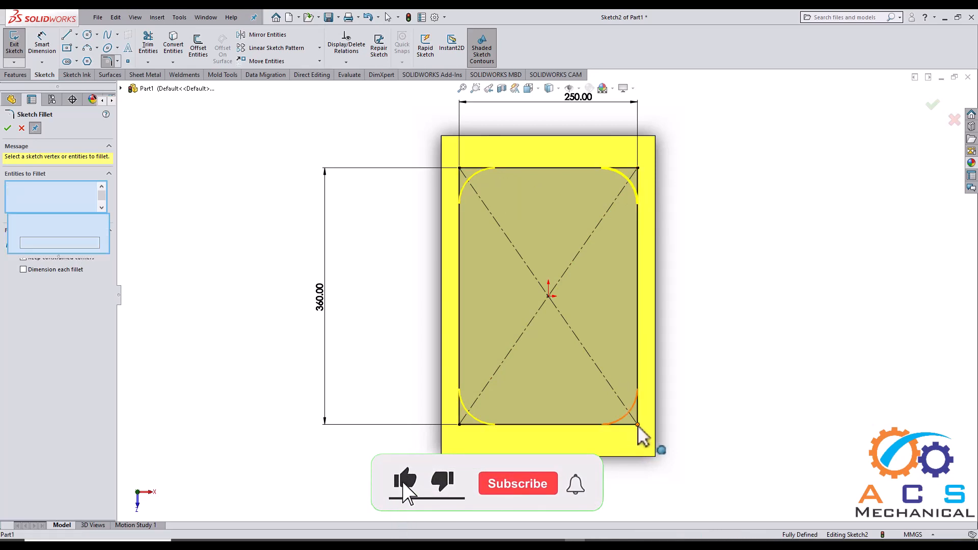
left_click(7, 128)
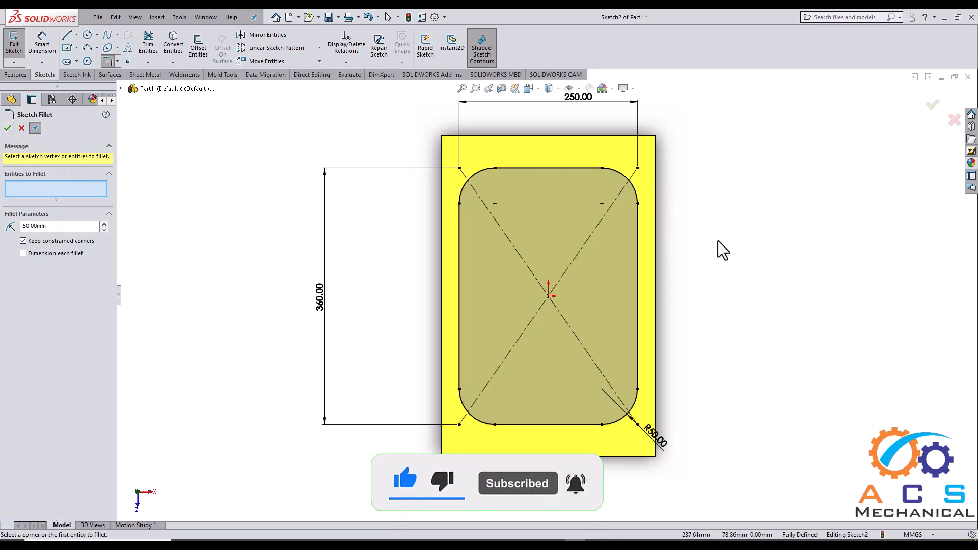
Step: Check the raised block's height in the reference drawing, then close the fillet command and exit the rounded-rectangle sketch
left_click(616, 542)
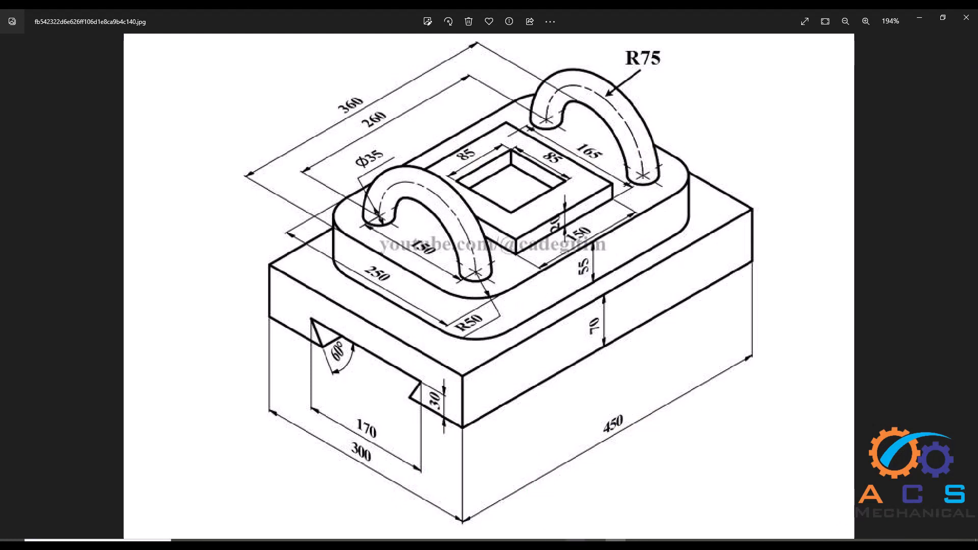
left_click(576, 541)
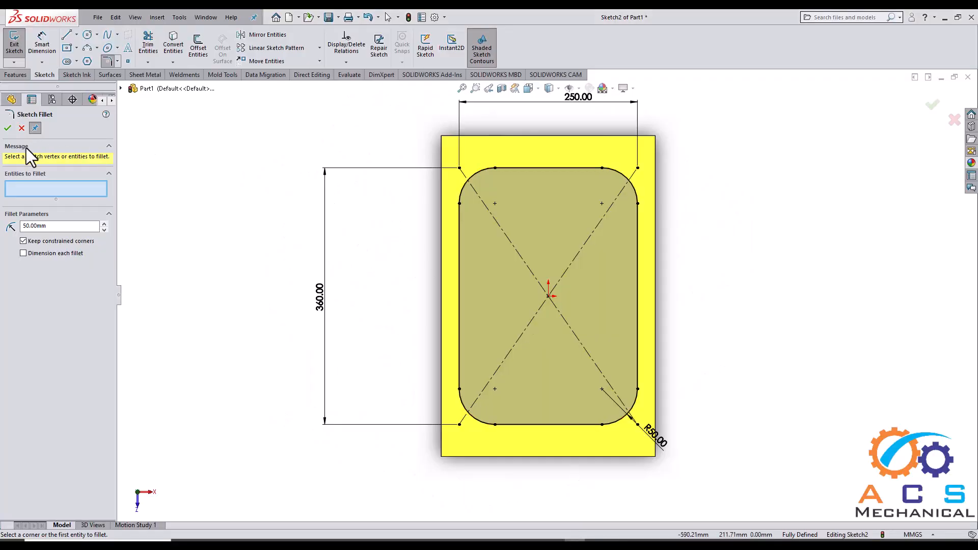
left_click(7, 128)
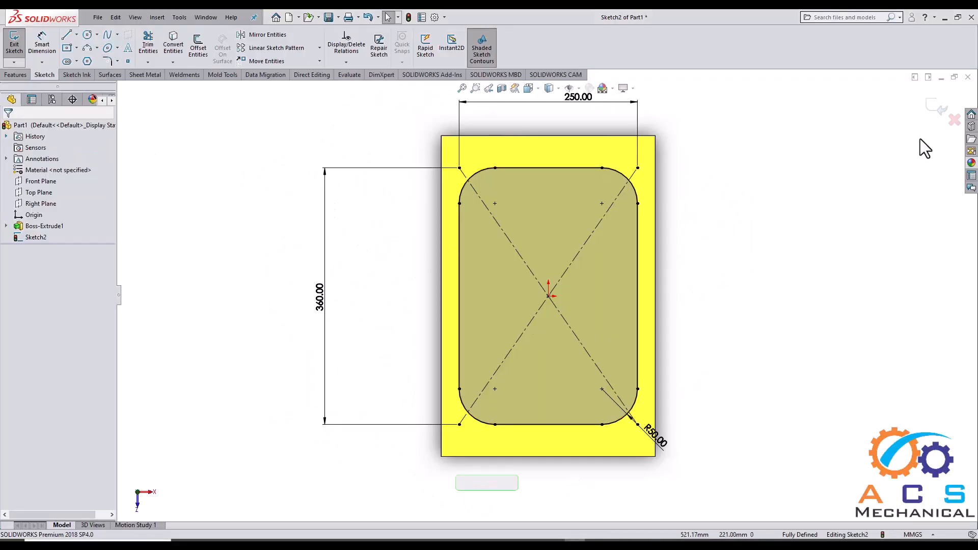
mouse_move(604, 375)
middle_mouse_down()
mouse_move(603, 273)
mouse_move(637, 190)
mouse_move(731, 299)
middle_mouse_up()
left_click(683, 232)
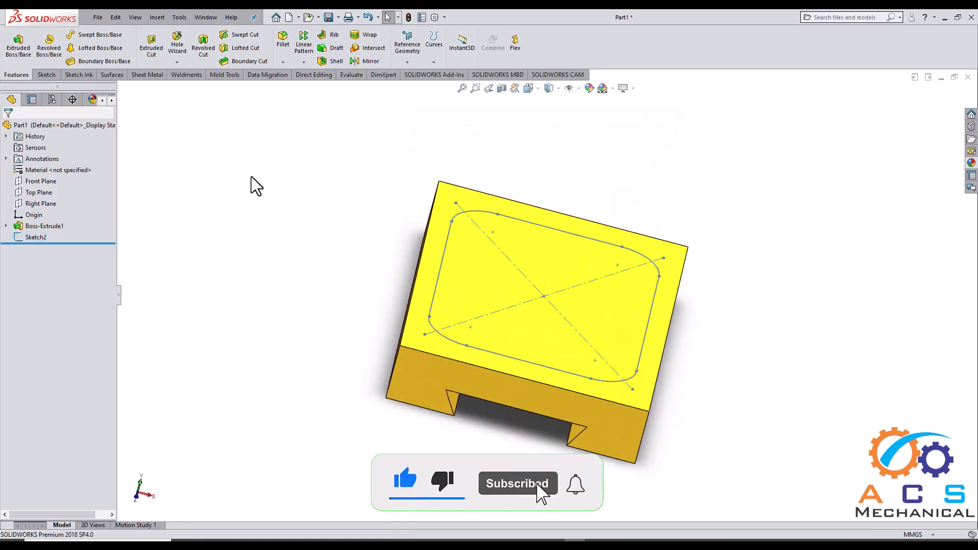
Step: Extrude the rounded rectangle upward from the base by 55 mm with the Blind end condition and merged result
left_click(19, 55)
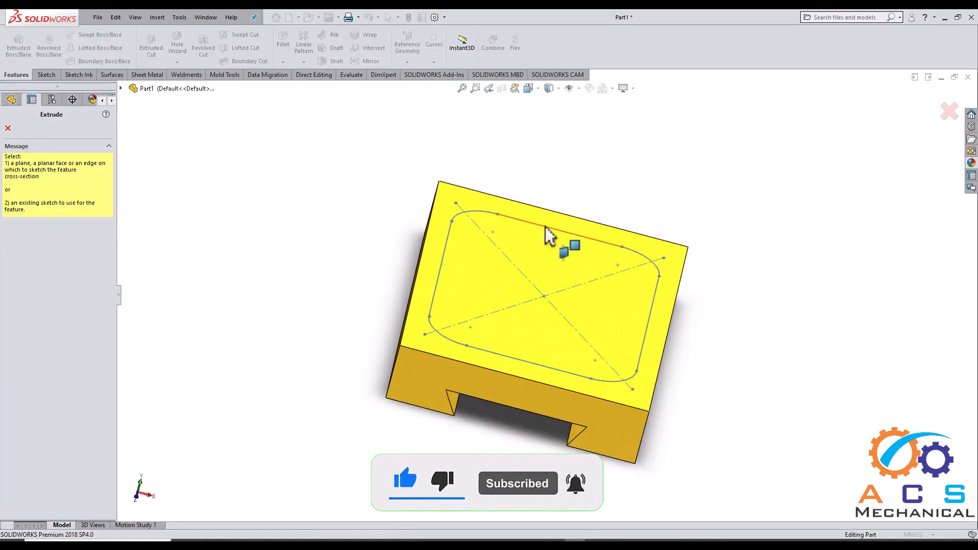
left_click(545, 227)
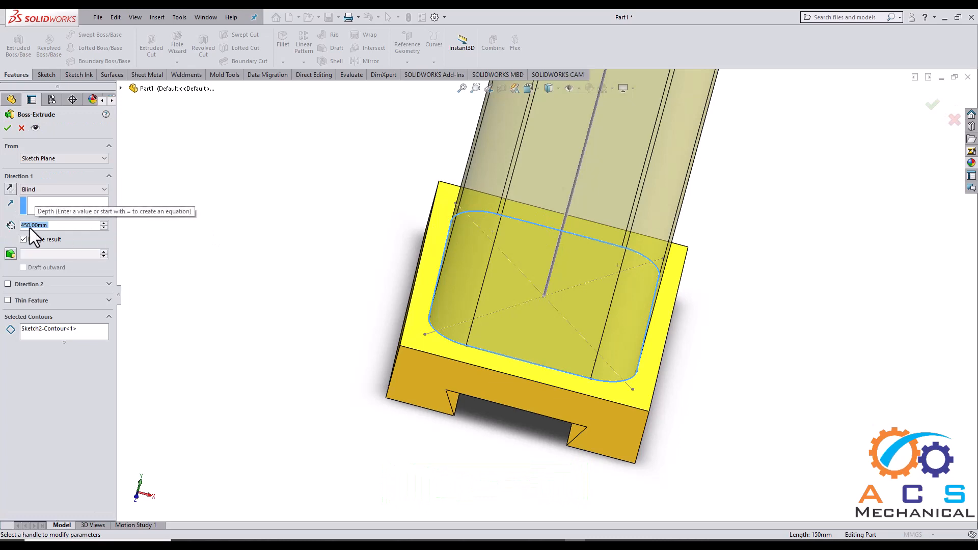
type("55")
key("Return")
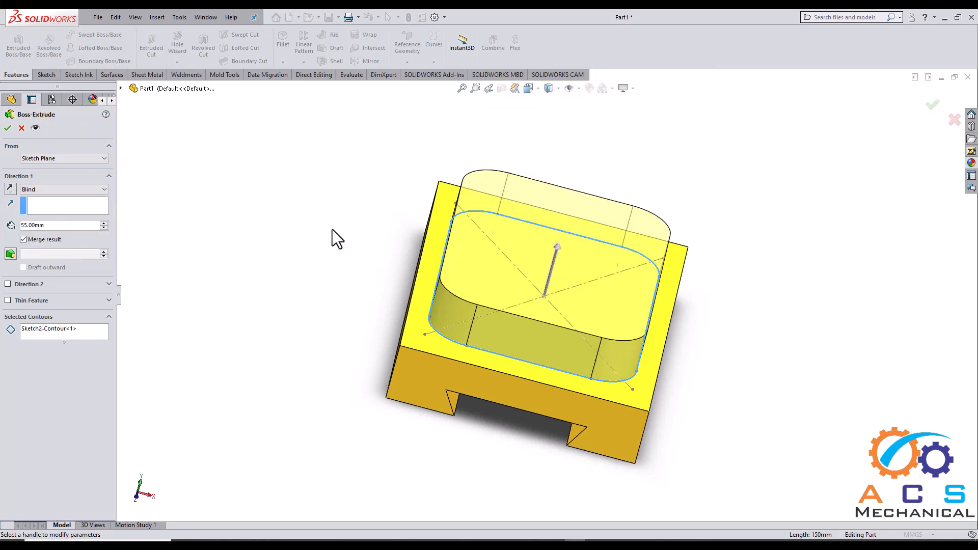
left_click(7, 128)
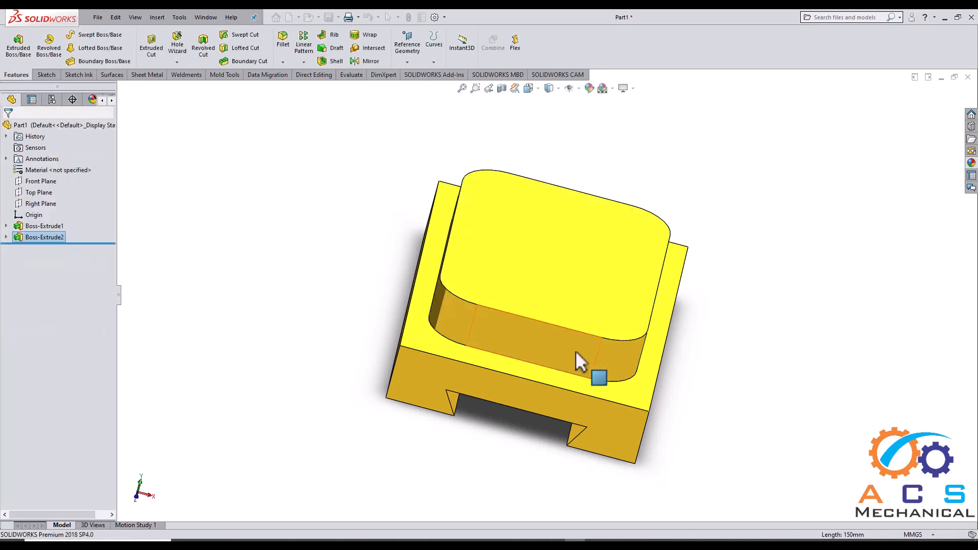
Step: Start a sketch on the raised rounded block's top face and view it normal to that face
middle_click_drag(578, 360, 530, 361)
left_click(708, 426)
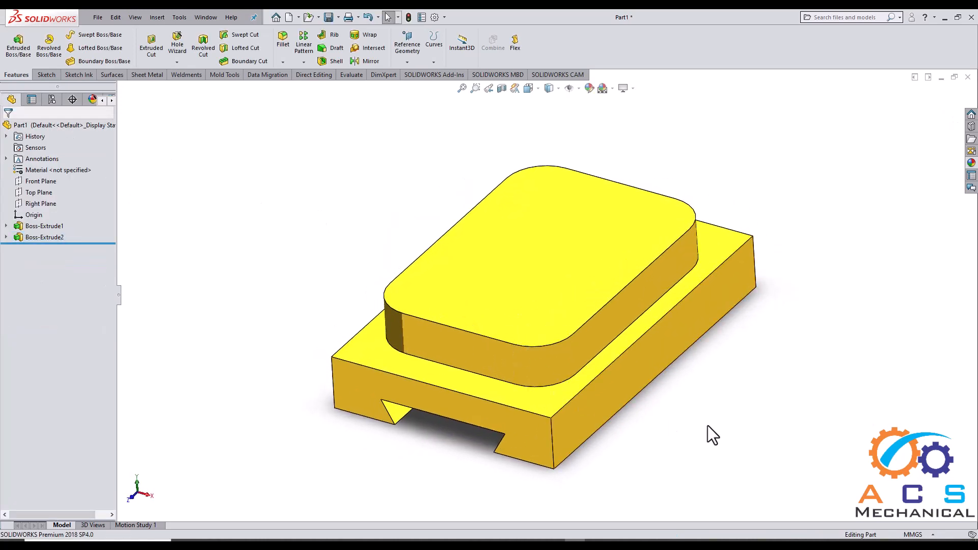
left_click(578, 250)
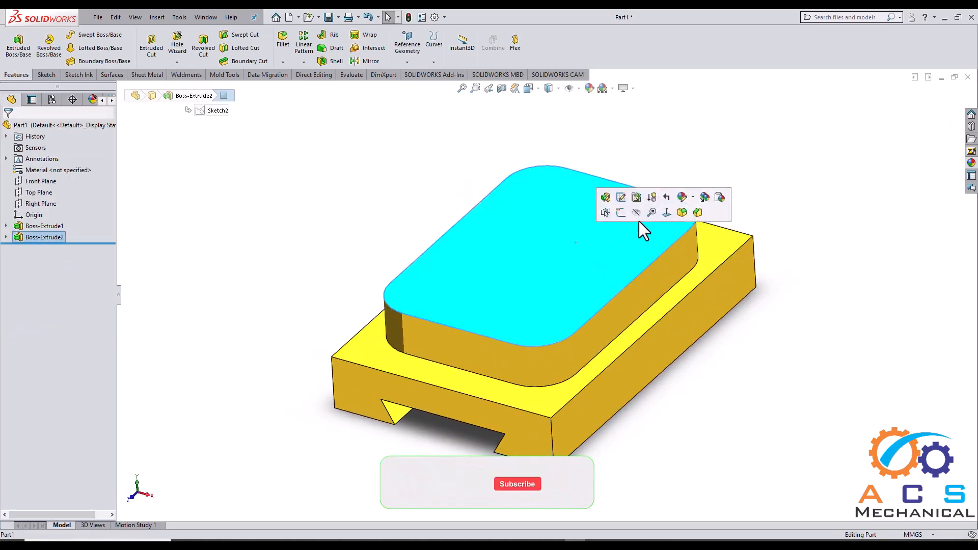
left_click(618, 218)
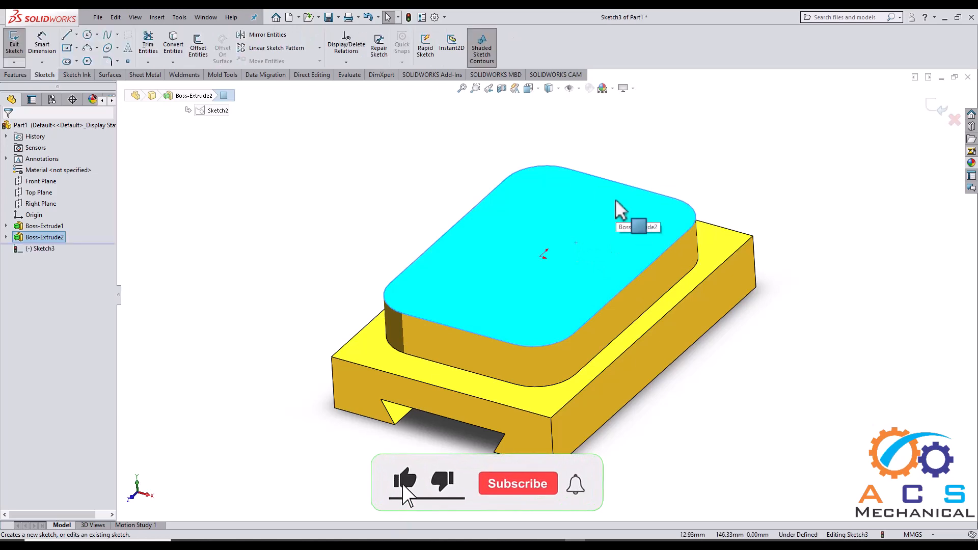
key("space")
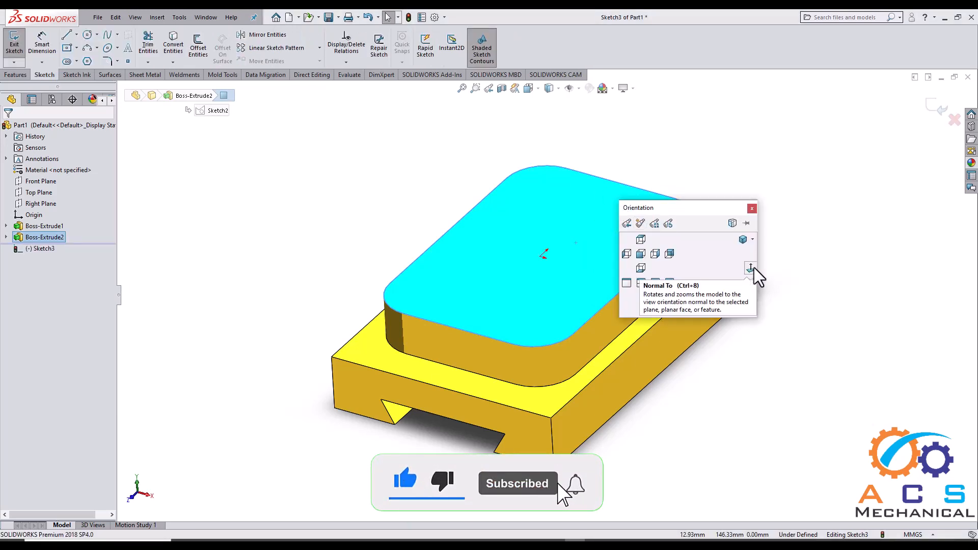
left_click(753, 269)
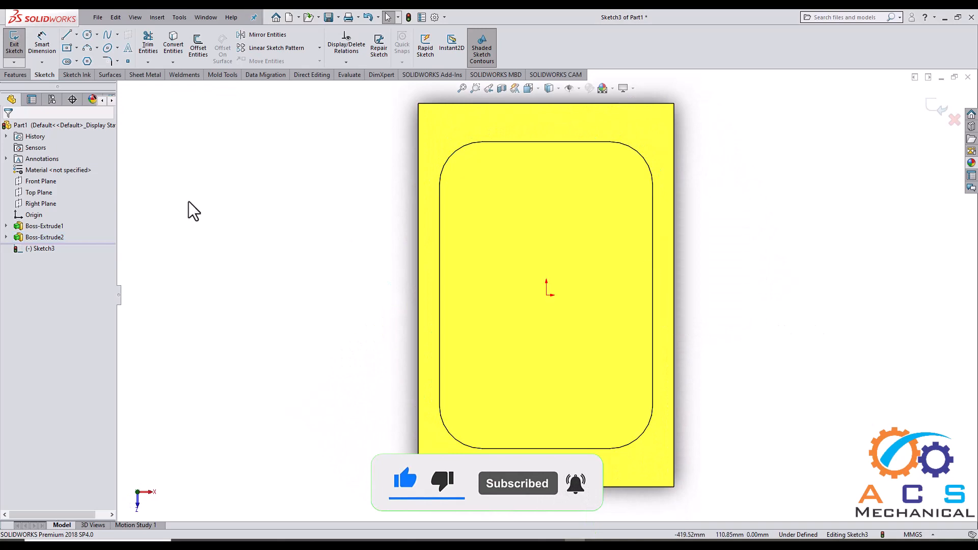
Step: Draw a center rectangle about 167 x 254 mm from the origin on the raised block's top face
left_click(67, 49)
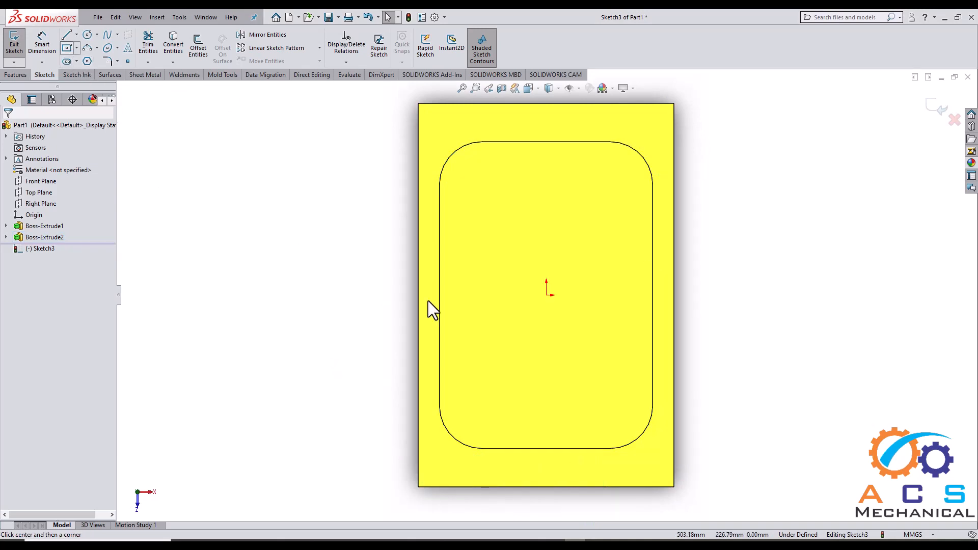
left_click(547, 295)
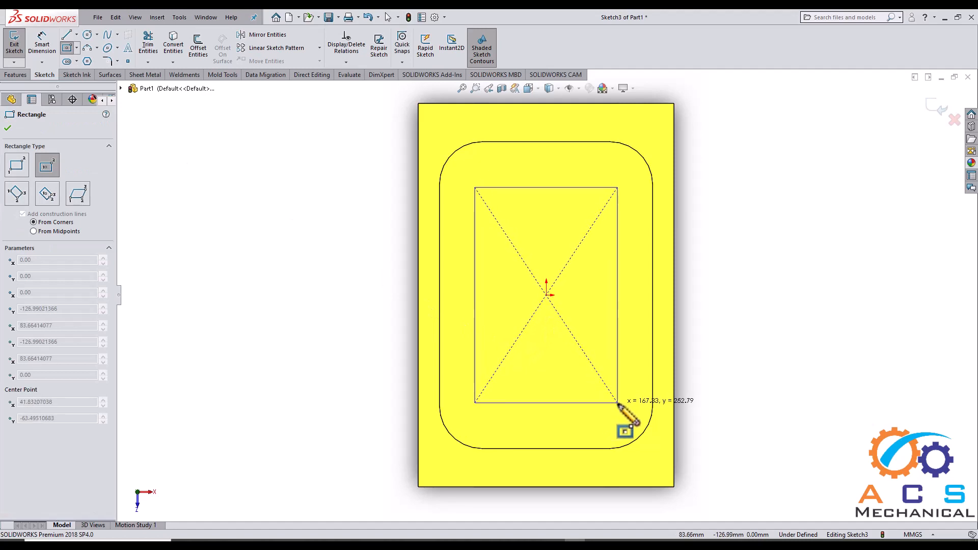
left_click(618, 403)
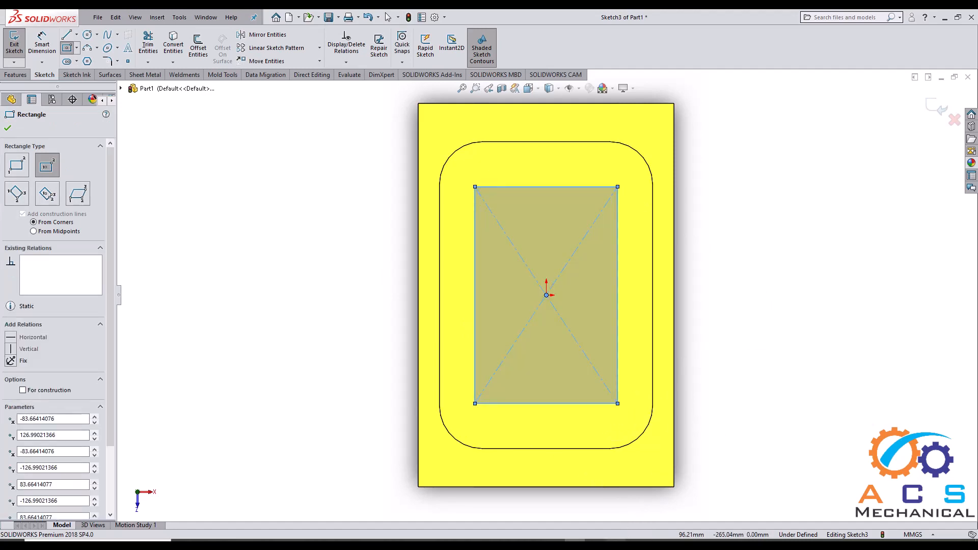
Step: Check the rectangle's width in the reference drawing and dimension its upper horizontal side to 165 mm
key("alt+Tab")
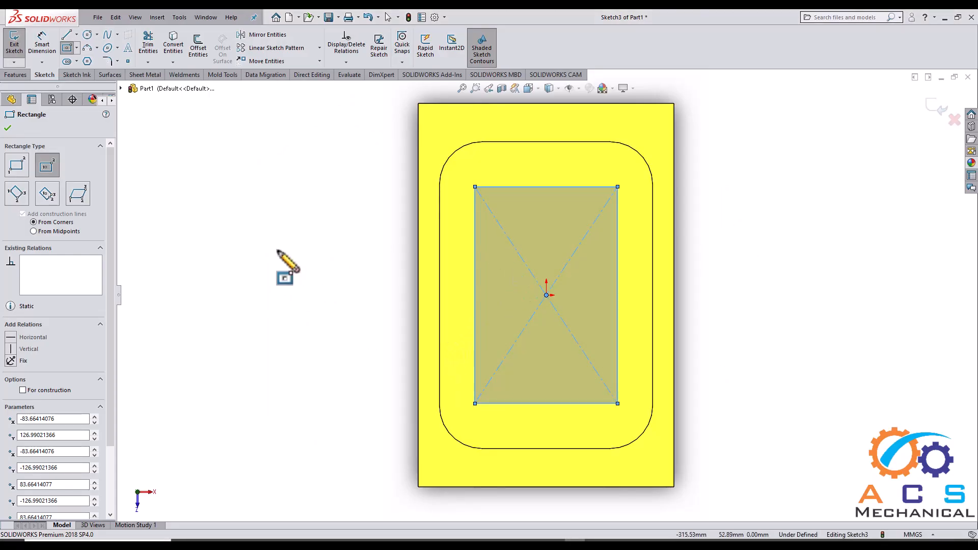
left_click(45, 46)
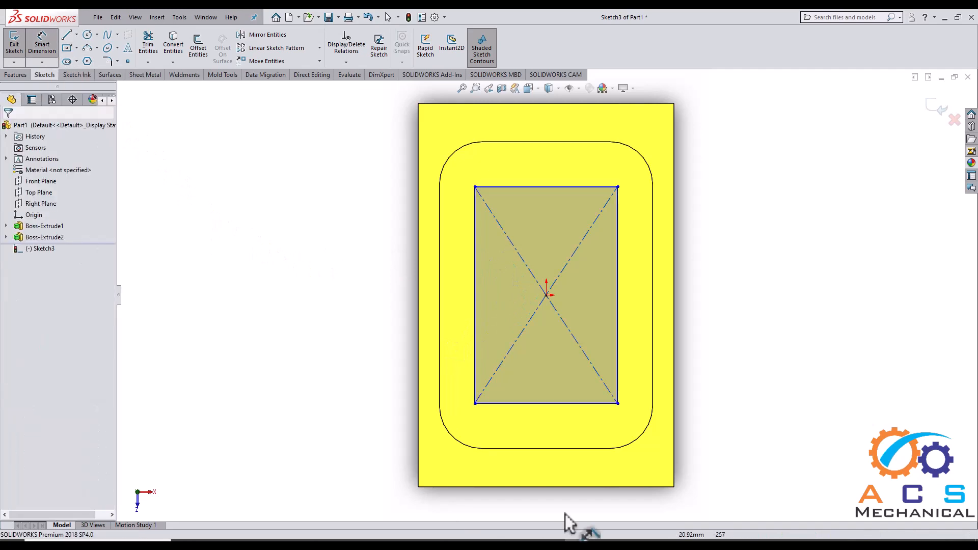
left_click(564, 192)
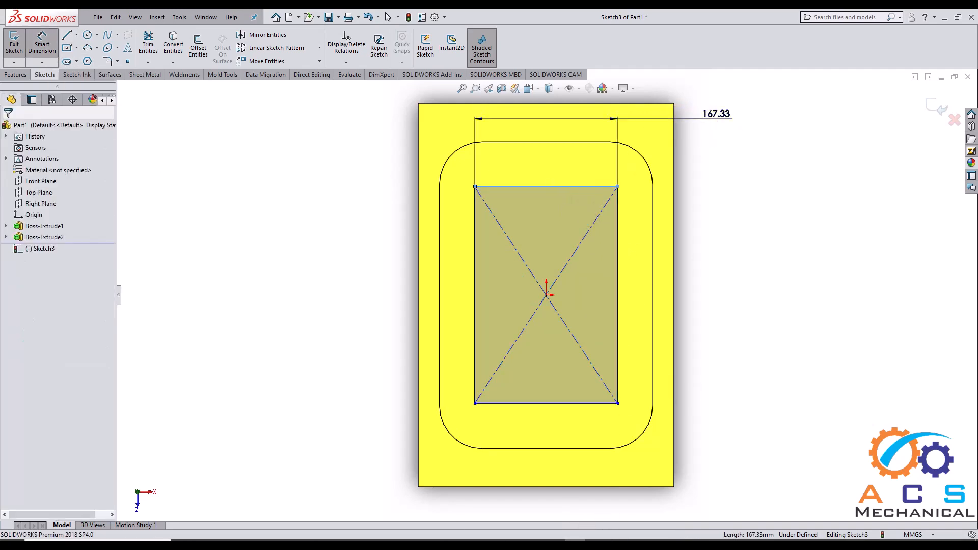
left_click(717, 116)
key("alt+Tab")
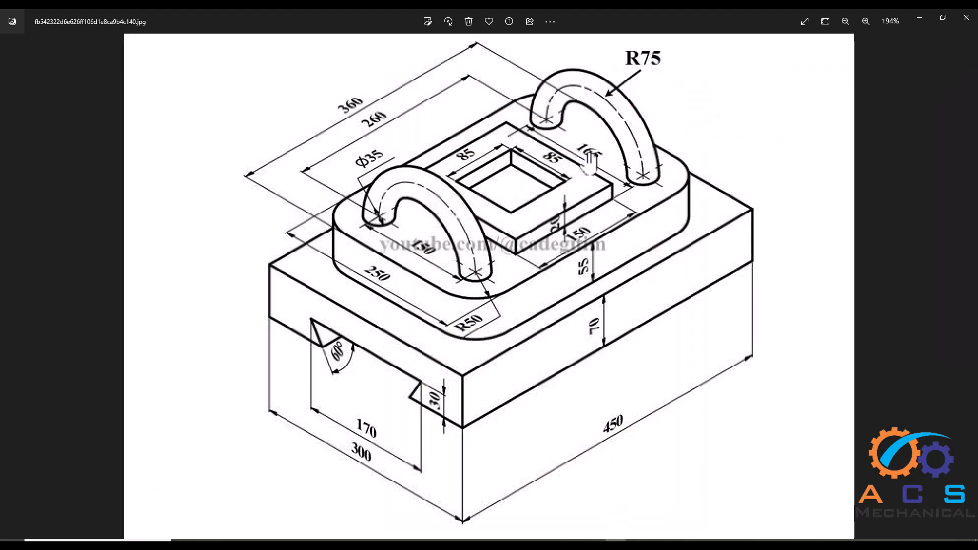
key("alt+Tab")
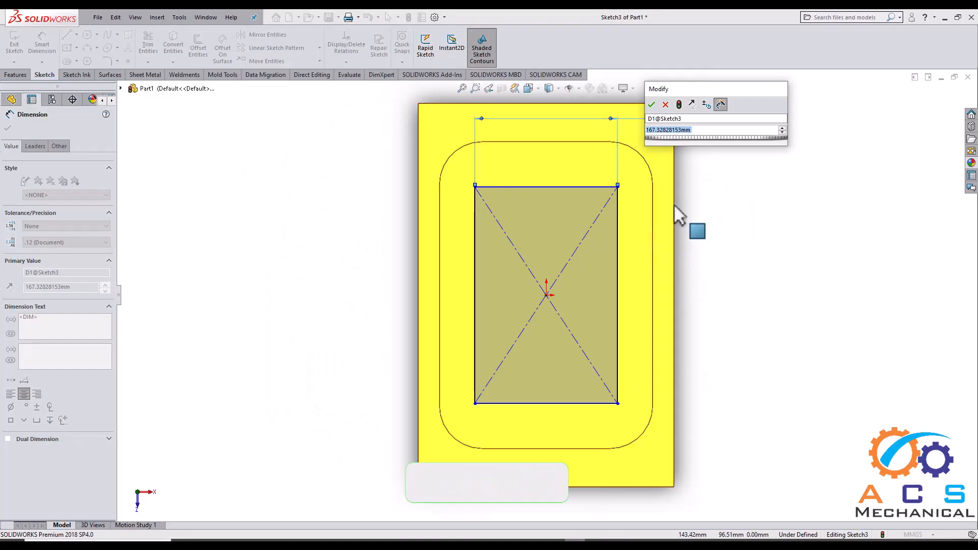
type("165")
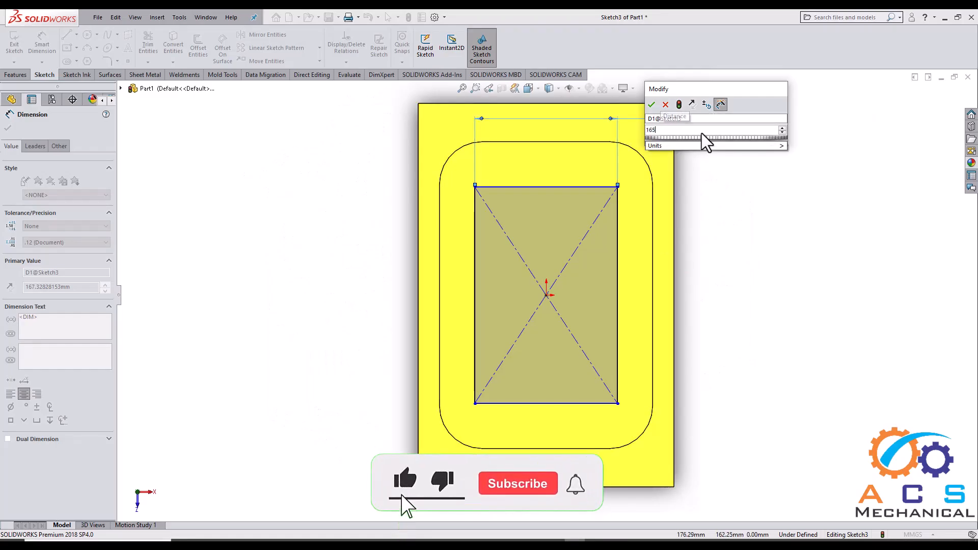
key("Return")
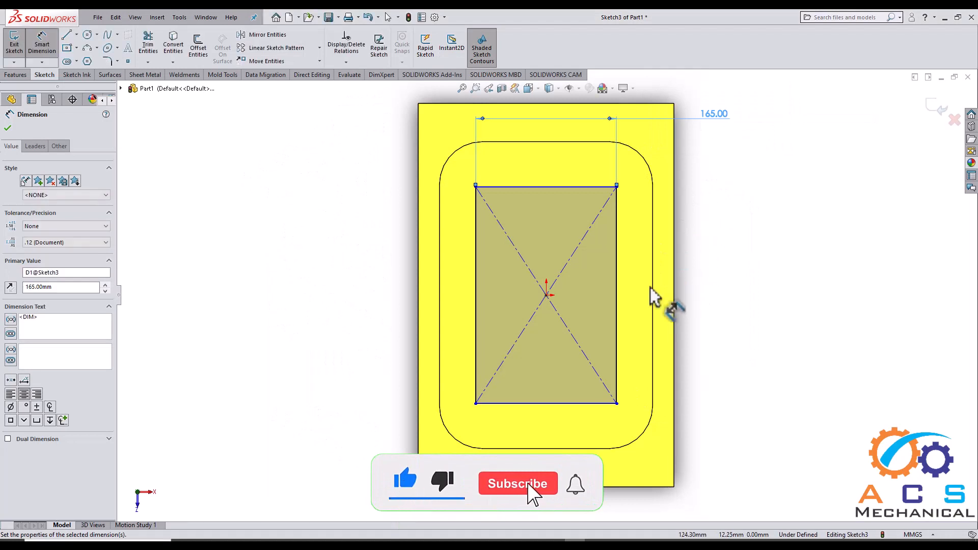
Step: Check the rectangle's other side length in the reference drawing and dimension its vertical side to 150 mm
left_click(617, 313)
left_click(764, 255)
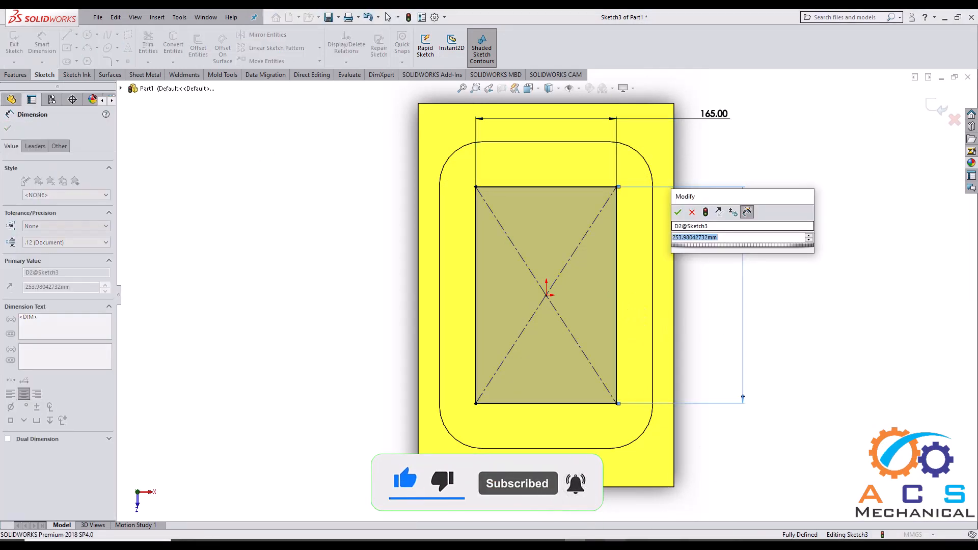
key("alt+Tab")
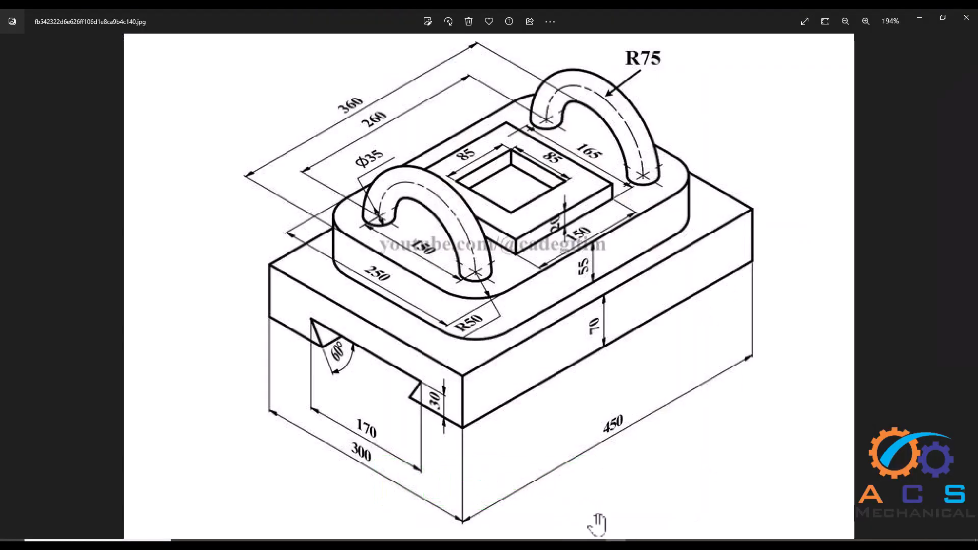
key("alt+Tab")
type("1")
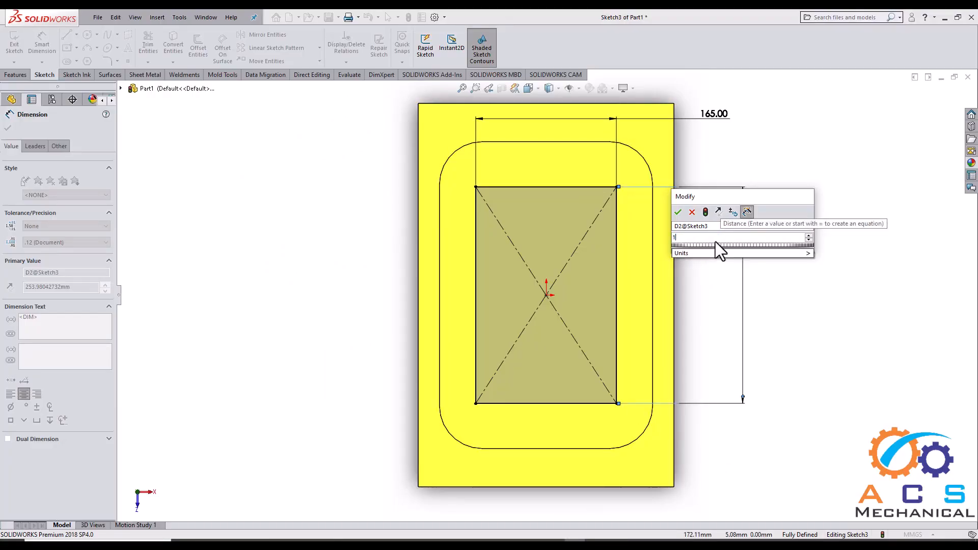
type("50")
key("Return")
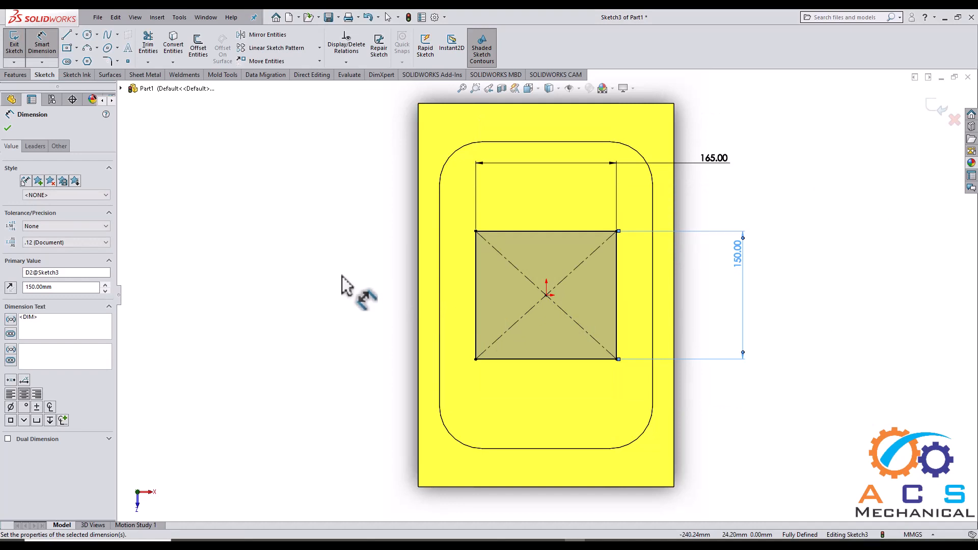
Step: Draw a smaller center rectangle about 74 x 93 mm from the origin inside the 165 x 150 mm rectangle
left_click(67, 48)
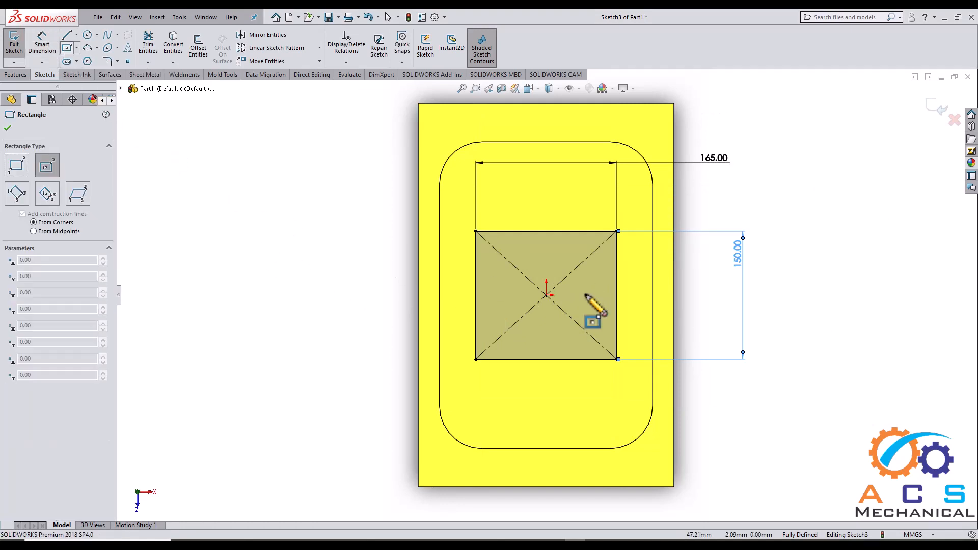
left_click(547, 294)
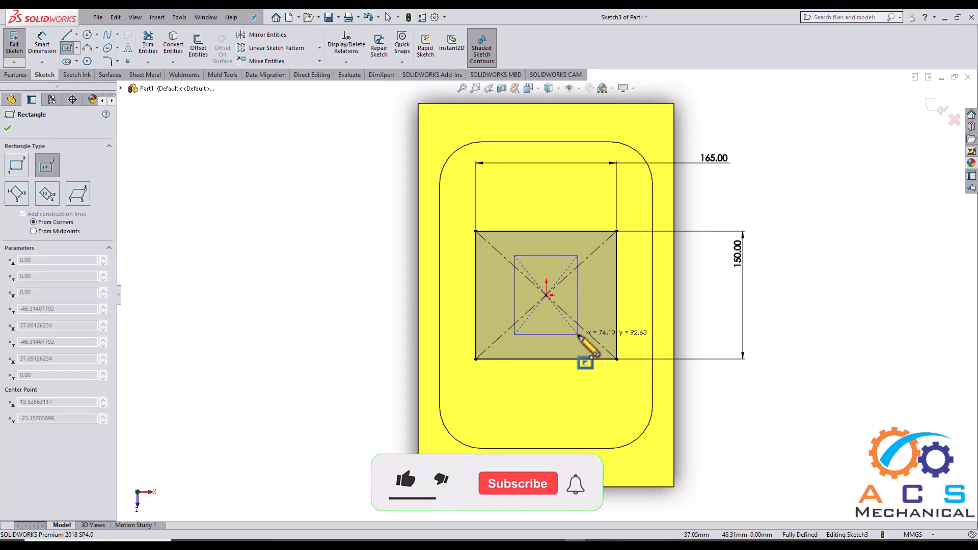
left_click(578, 335)
Step: Check the pocket size in the reference drawing and dimension the inner rectangle to 85 mm wide and 85 mm high
key("alt+Tab")
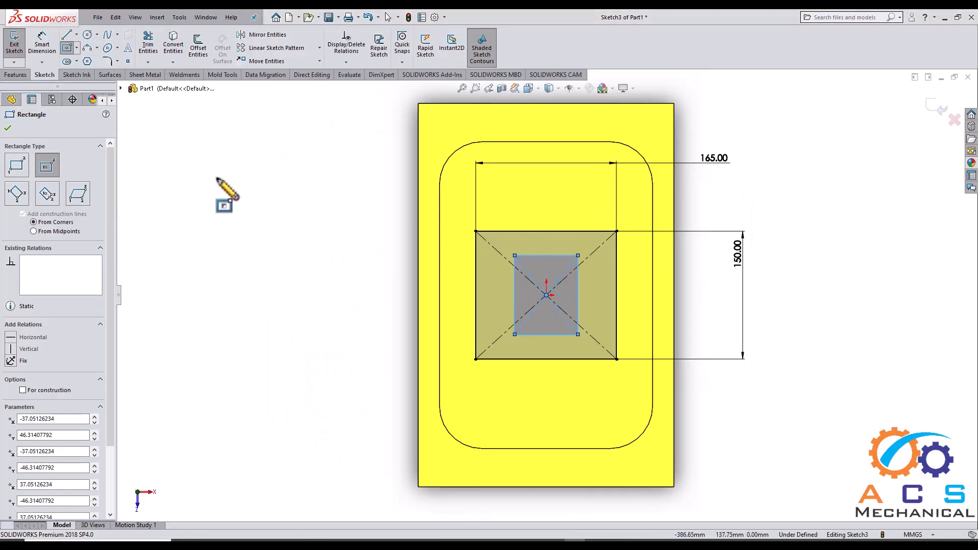
left_click(42, 44)
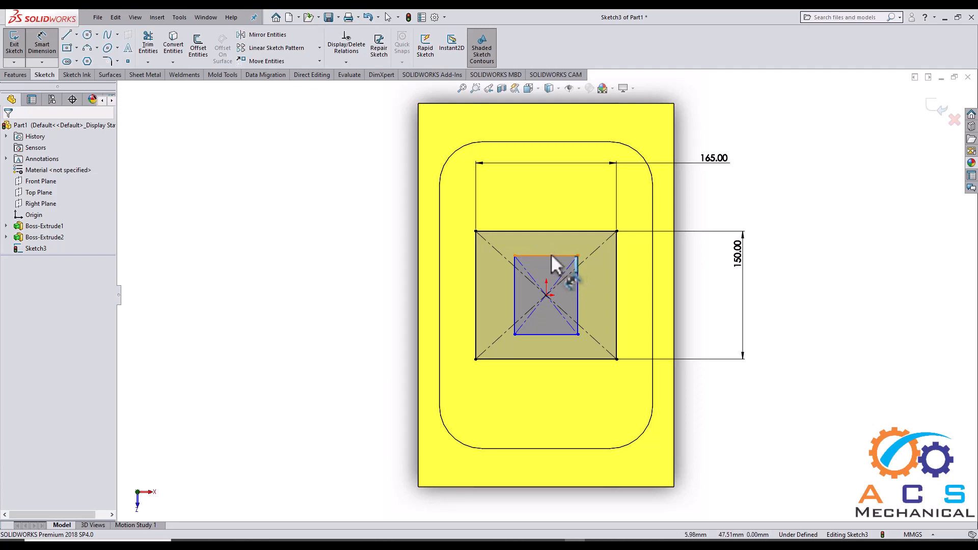
left_click(566, 256)
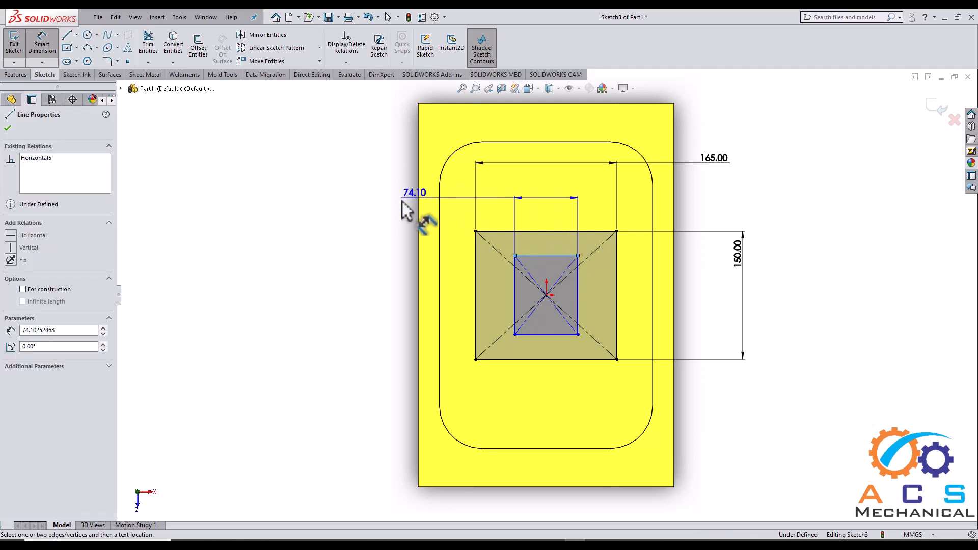
left_click(393, 219)
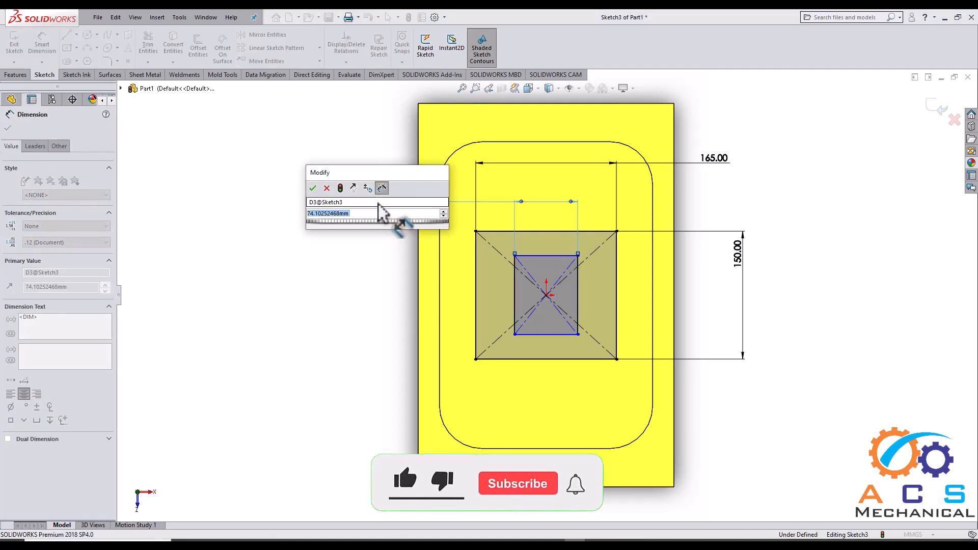
type("85")
key("Return")
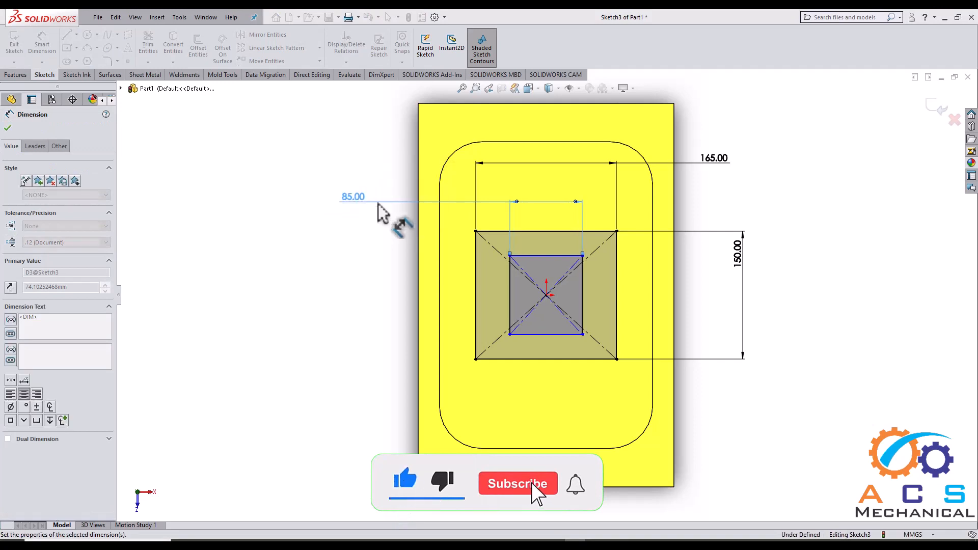
left_click(509, 302)
left_click(338, 316)
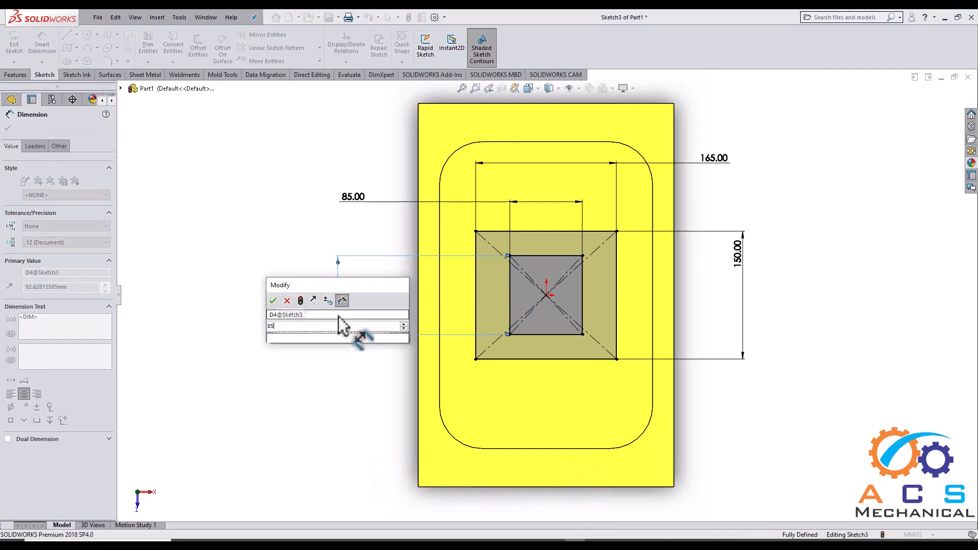
key("Return")
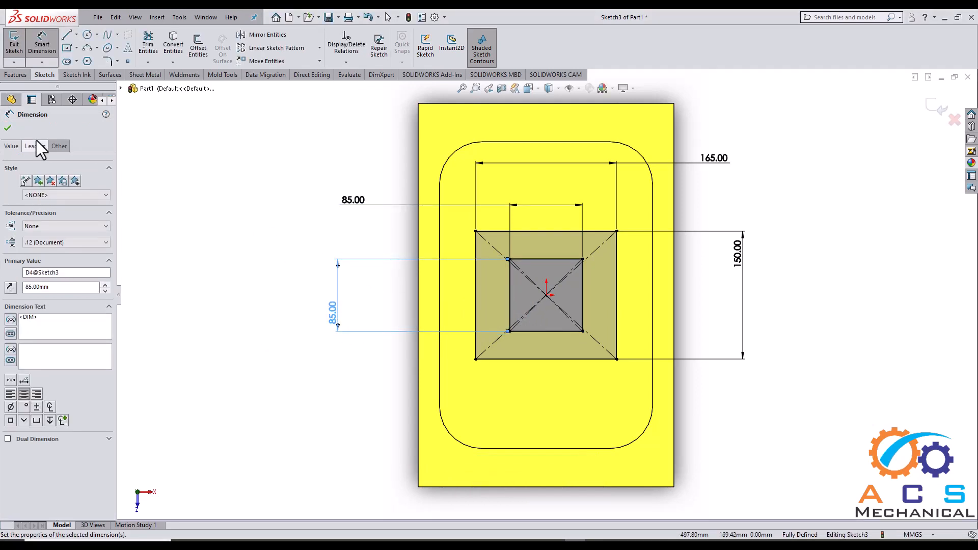
left_click(8, 129)
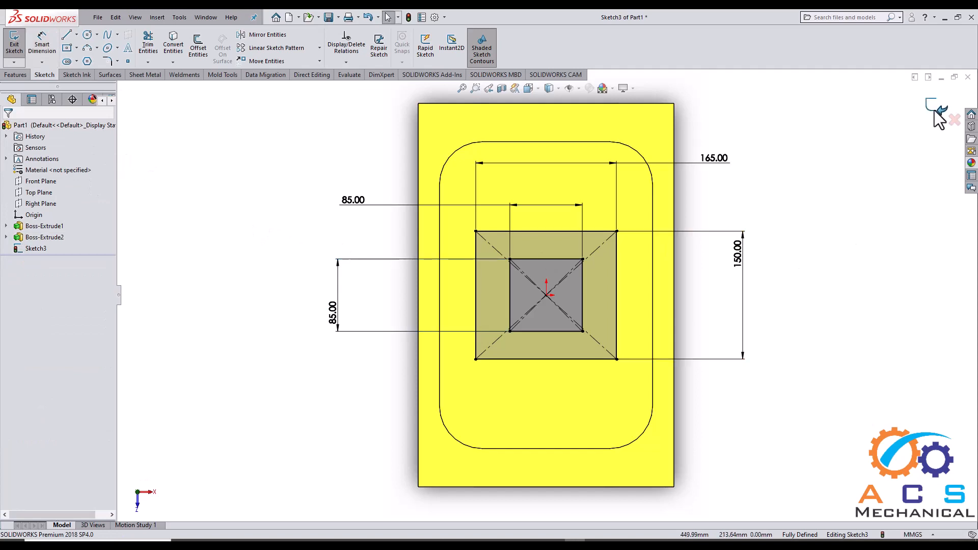
Step: Exit the sketch and extrude the area between the two rectangles upward 20 mm, Blind with merged result, checking the height in the reference drawing
mouse_move(511, 405)
middle_mouse_down()
mouse_move(487, 252)
mouse_move(560, 201)
middle_mouse_up()
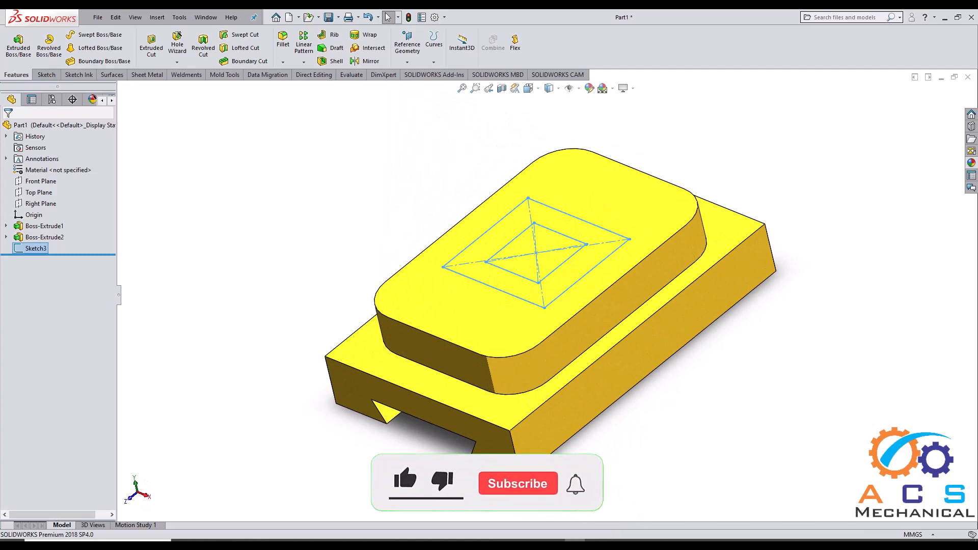
left_click(615, 545)
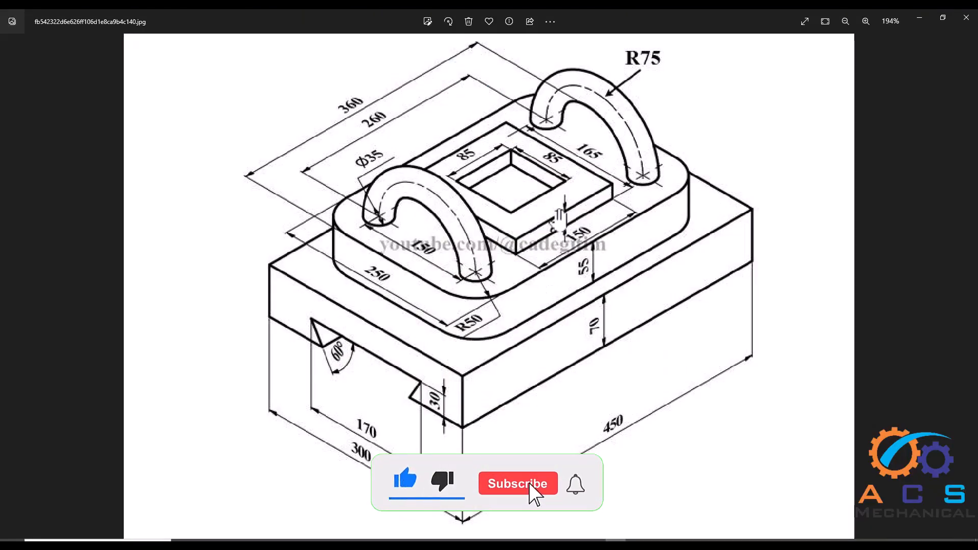
left_click(920, 22)
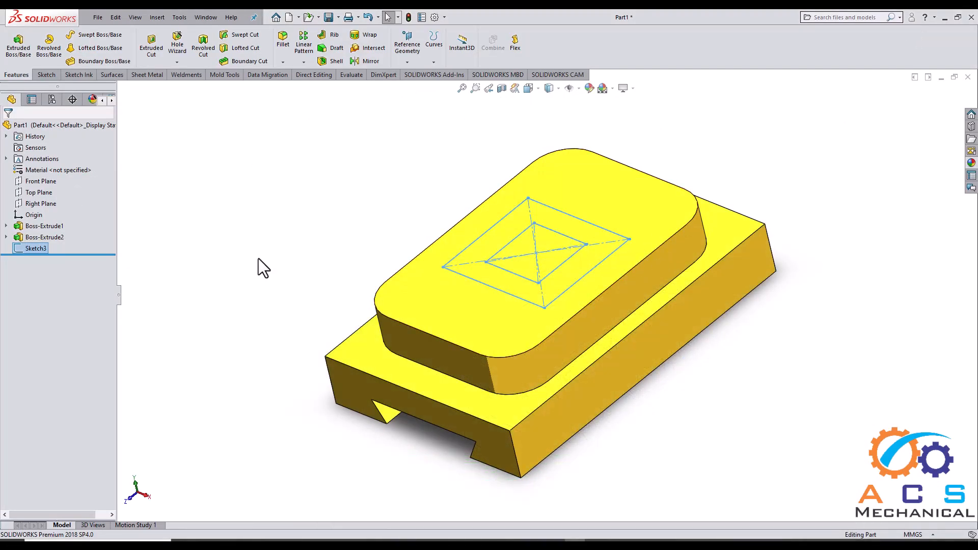
left_click(18, 51)
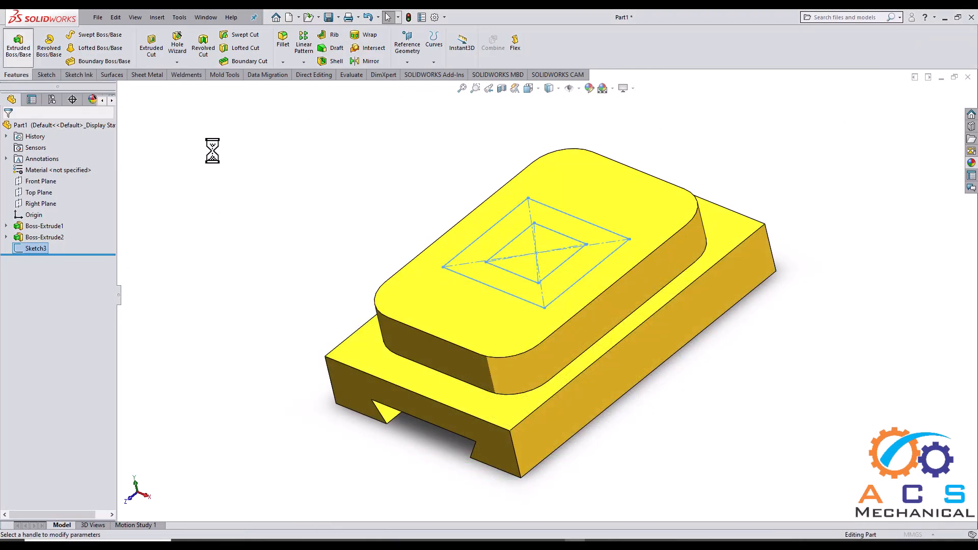
middle_click_drag(326, 206, 51, 242)
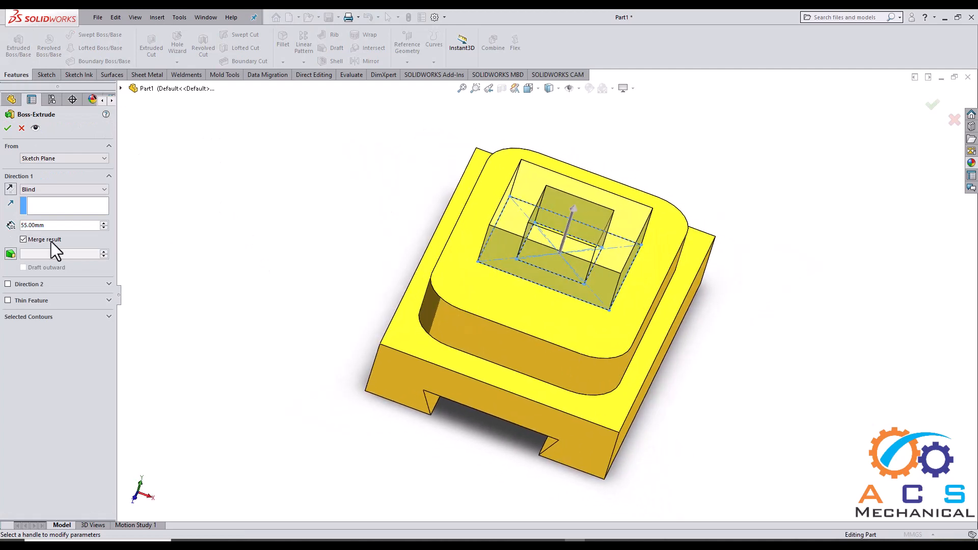
double_click(52, 222)
key("BackSpace")
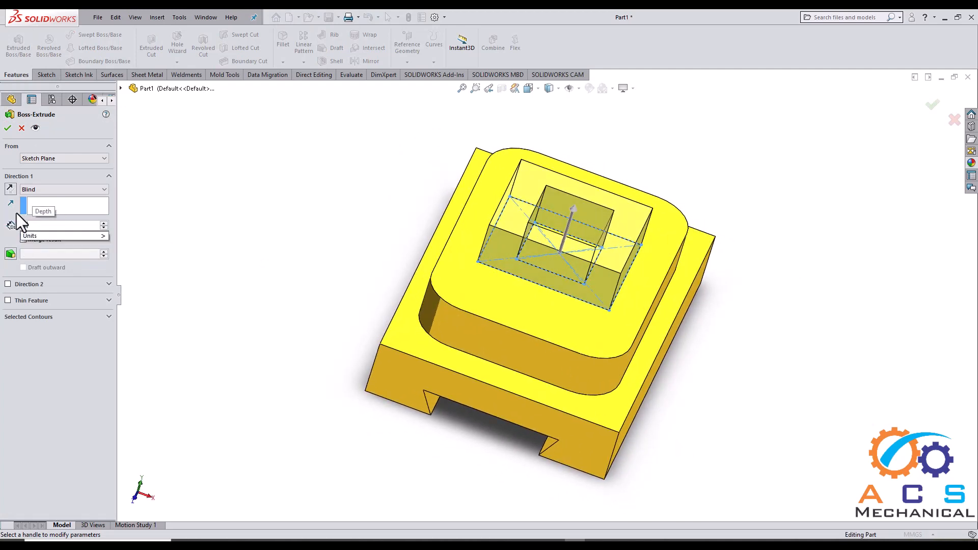
type("20")
key("Return")
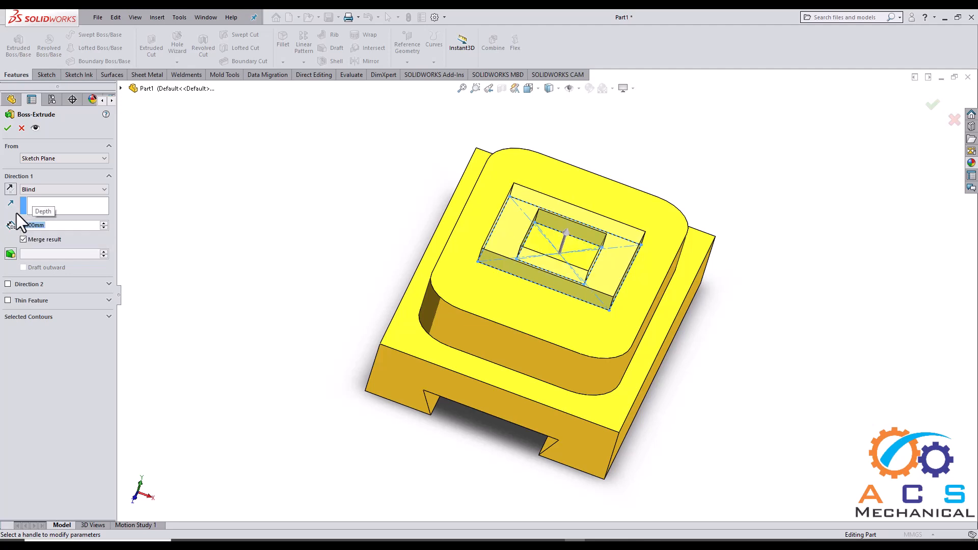
key("alt+Tab")
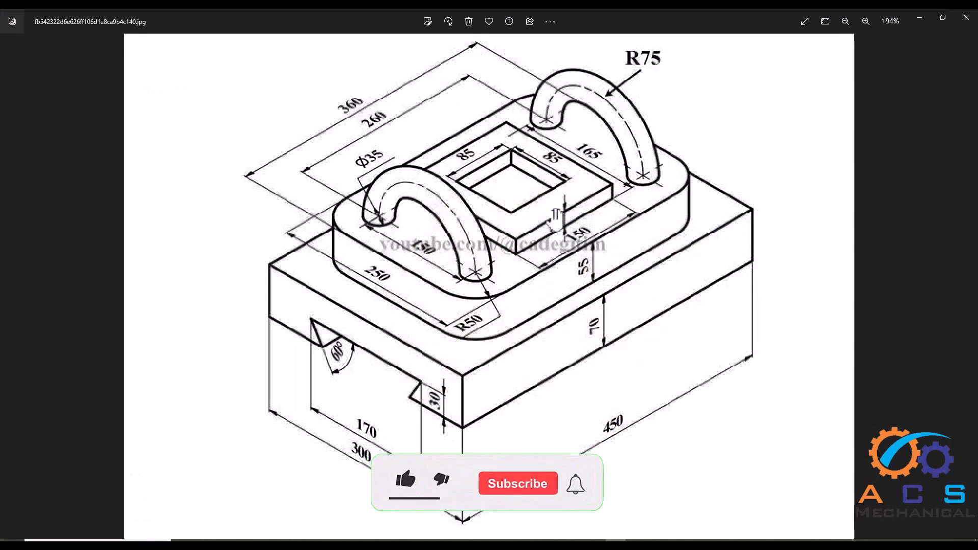
scroll(579, 236, "up", 3)
scroll(578, 236, "down", 3)
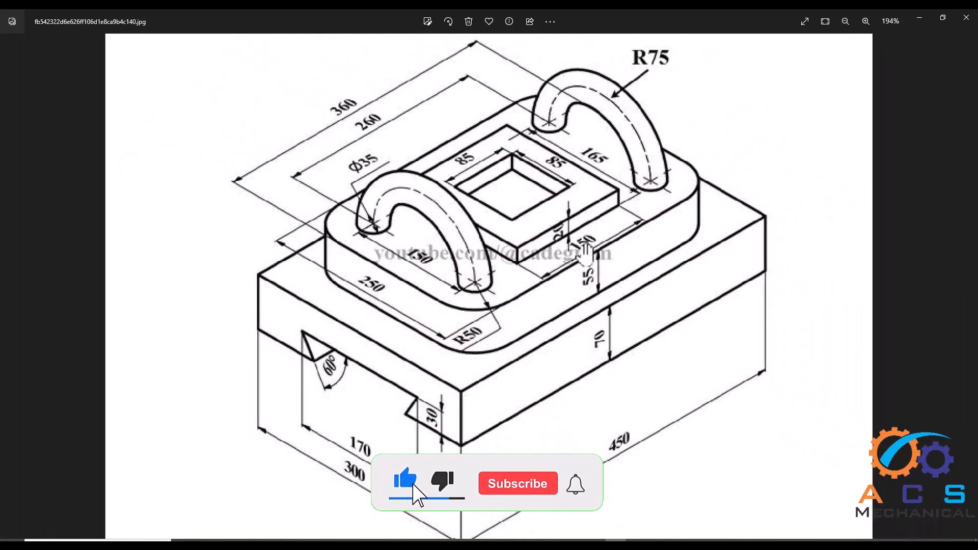
key("alt+Tab")
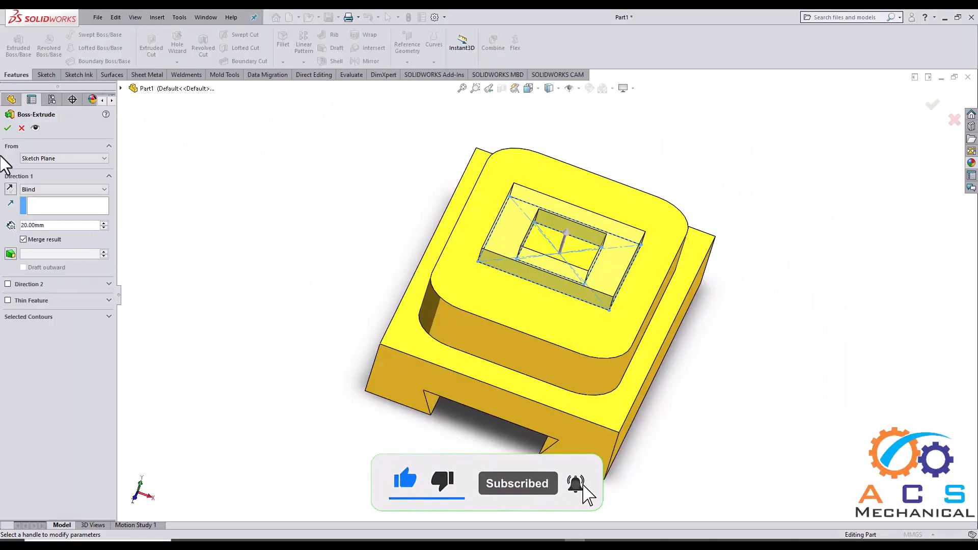
left_click(7, 129)
Step: Check the handle location in the reference drawing and create a reference plane at 0 mm offset from the rounded block's flat front end face
middle_click_drag(476, 277, 666, 397)
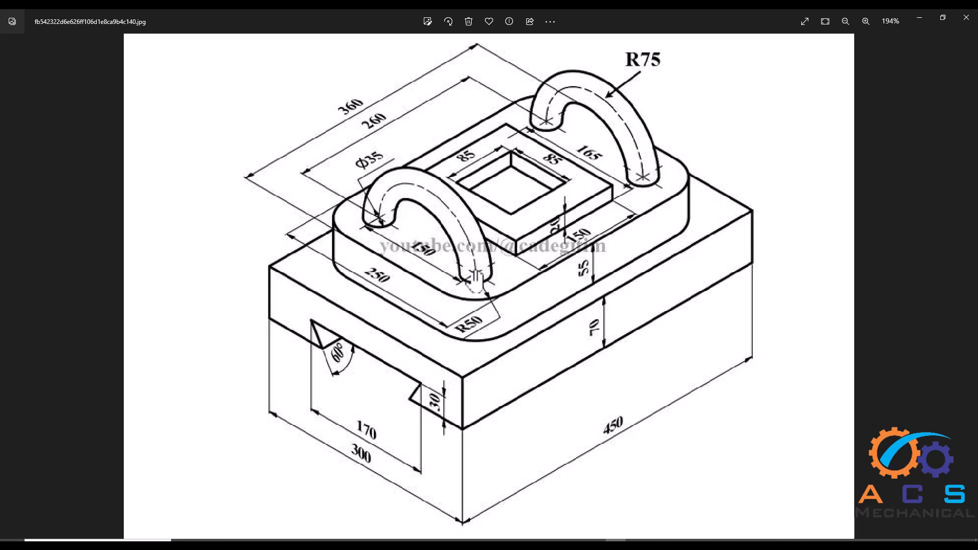
scroll(476, 273, "up", 6)
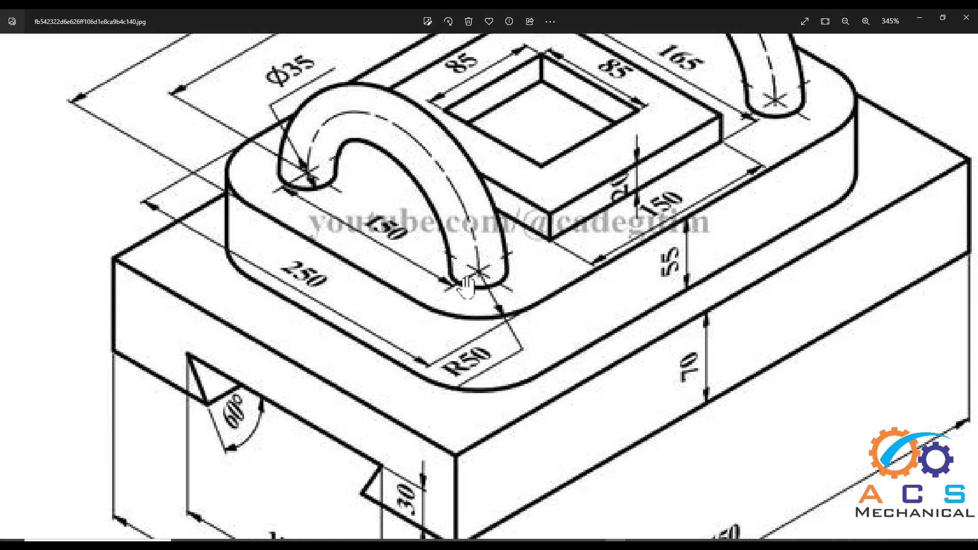
scroll(434, 293, "down", 2)
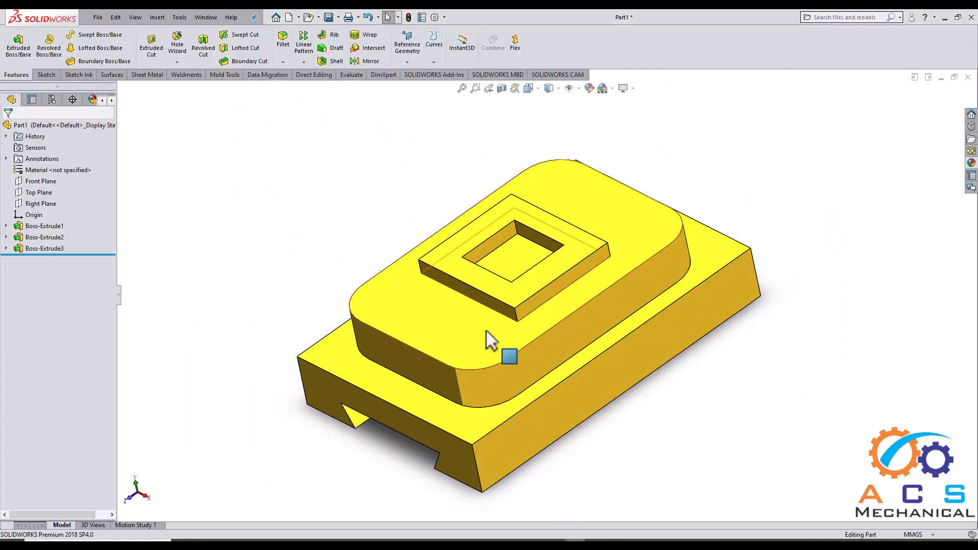
middle_click_drag(489, 338, 421, 327)
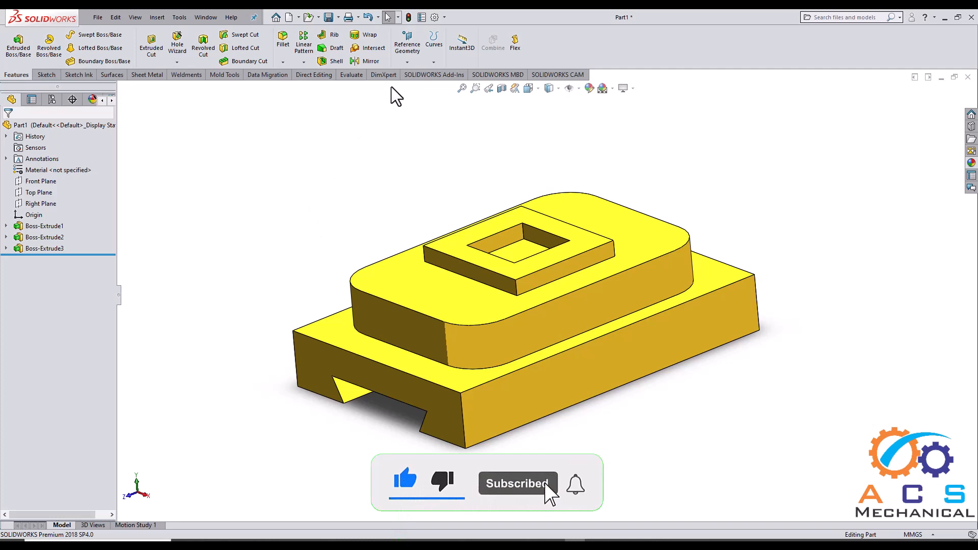
left_click(407, 65)
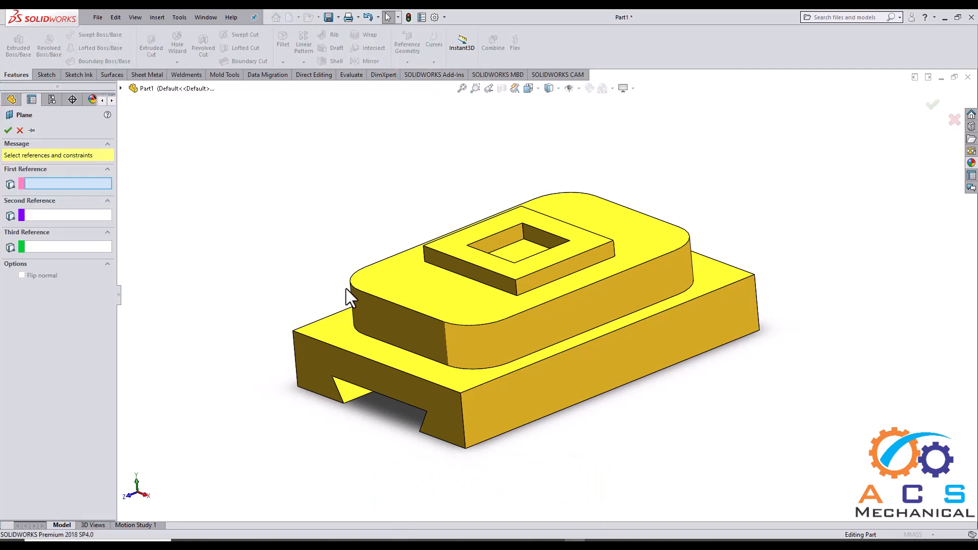
left_click(408, 330)
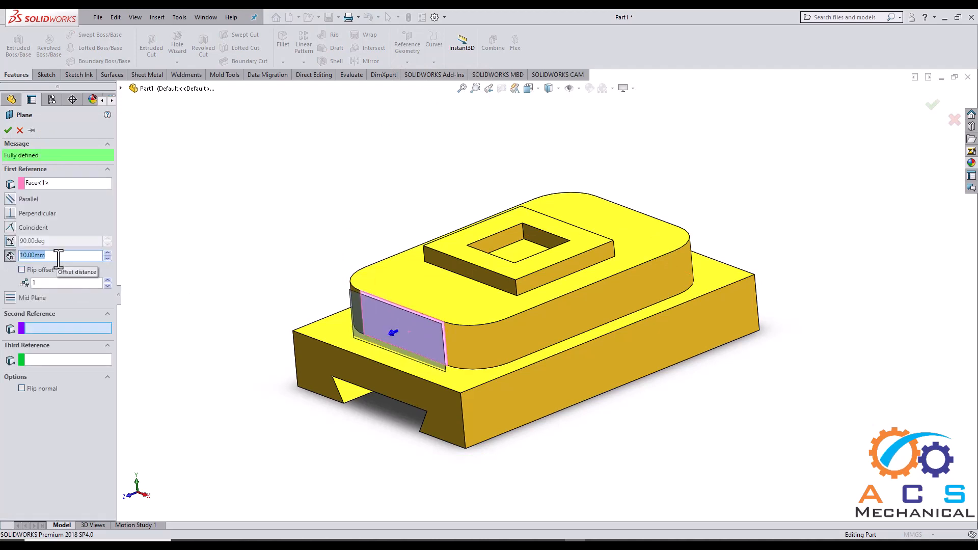
key("Return")
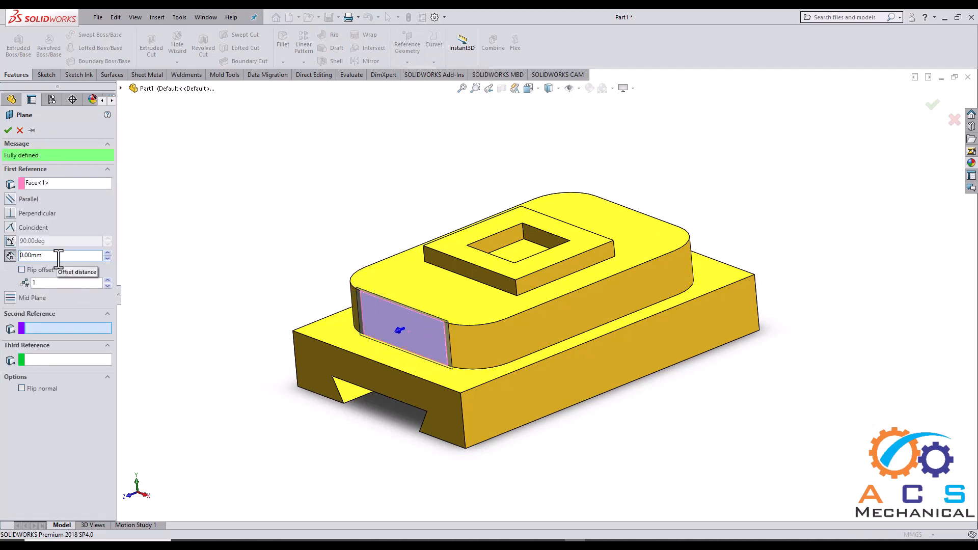
left_click(9, 131)
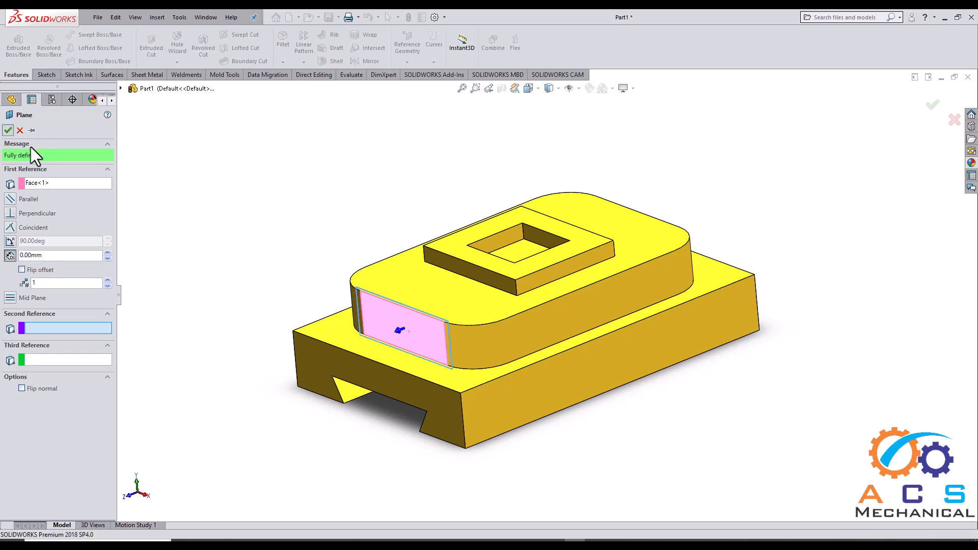
middle_click_drag(430, 279, 431, 276)
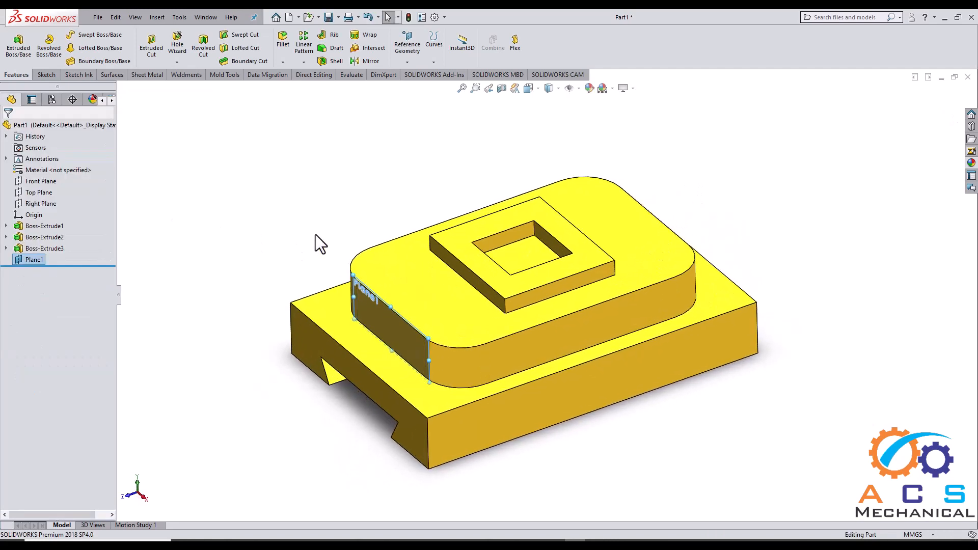
left_click(282, 224)
Step: Create a reference plane offset 50 mm from Plane1, flipped inward over the rounded block
scroll(414, 316, "down", 3)
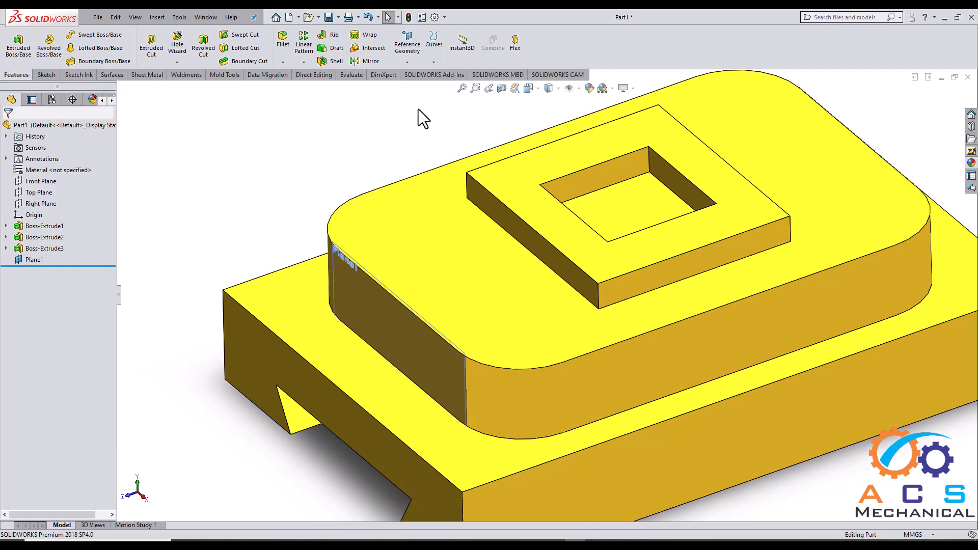
left_click(407, 65)
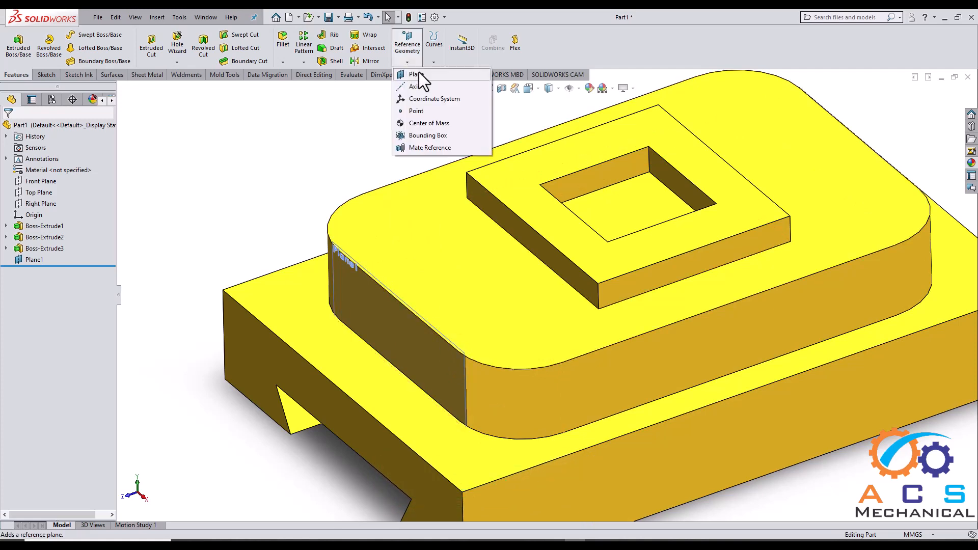
left_click(416, 75)
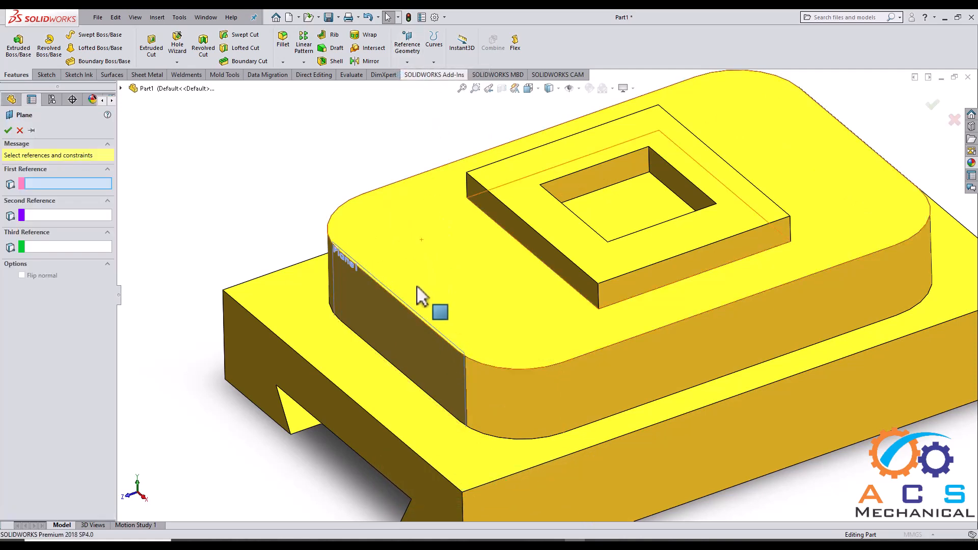
left_click(419, 313)
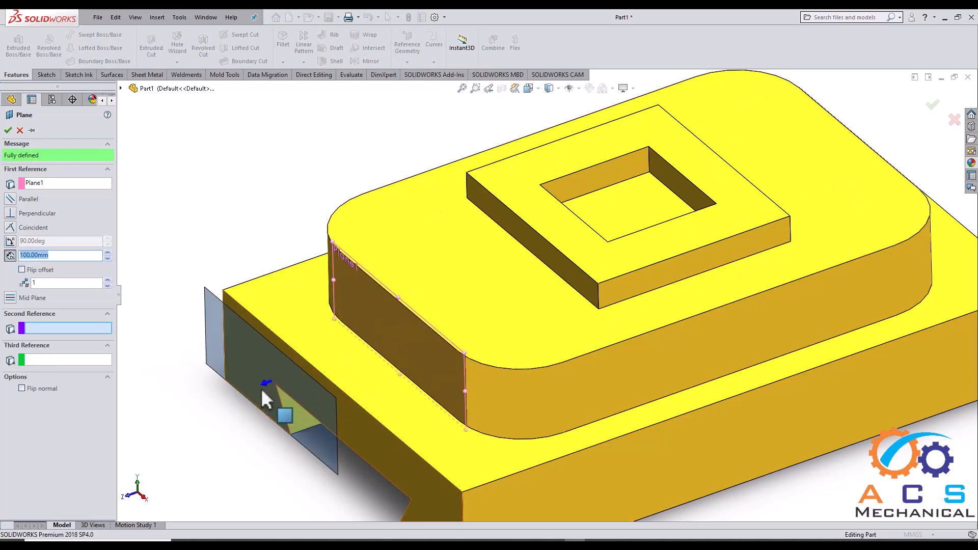
scroll(321, 275, "up", 3)
middle_click_drag(321, 275, 293, 272)
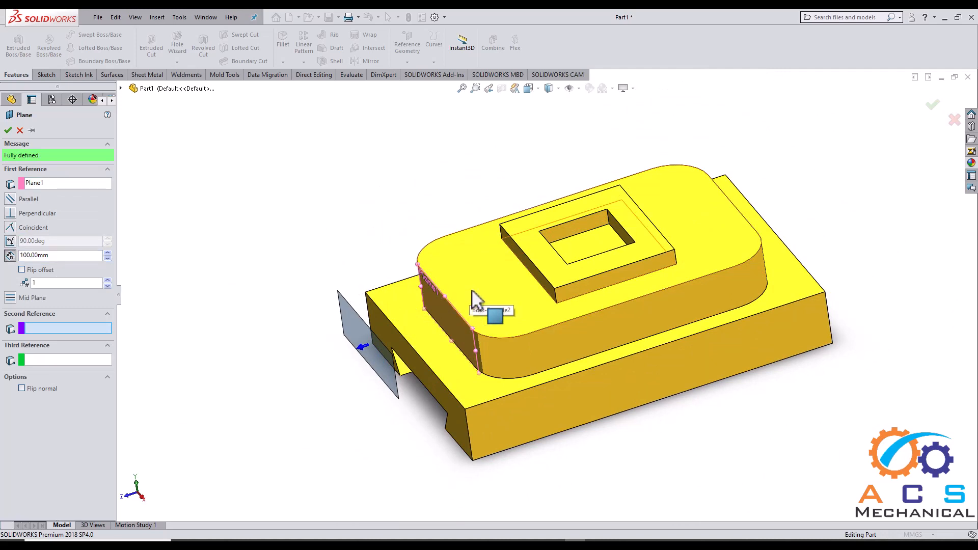
left_click(21, 270)
left_click_drag(61, 256, 20, 255)
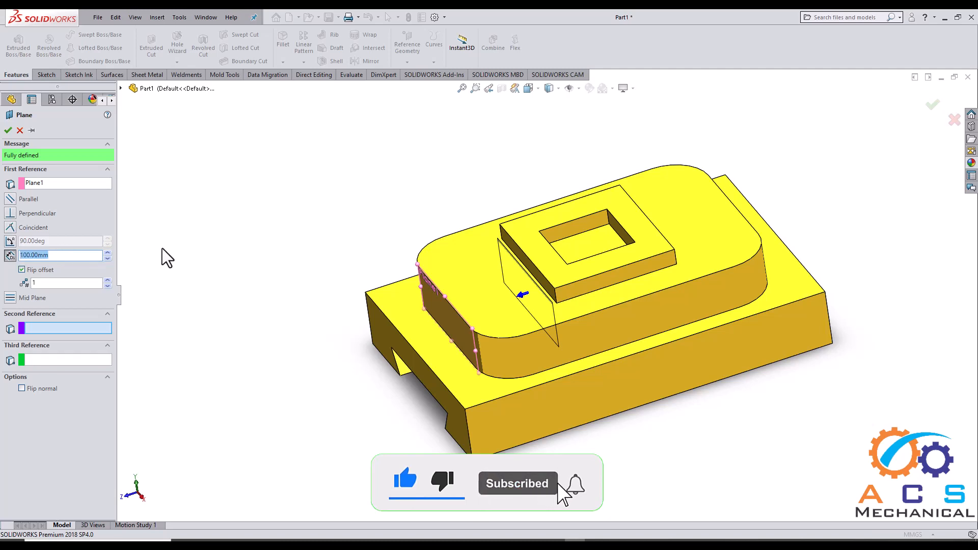
type("50")
key("Return")
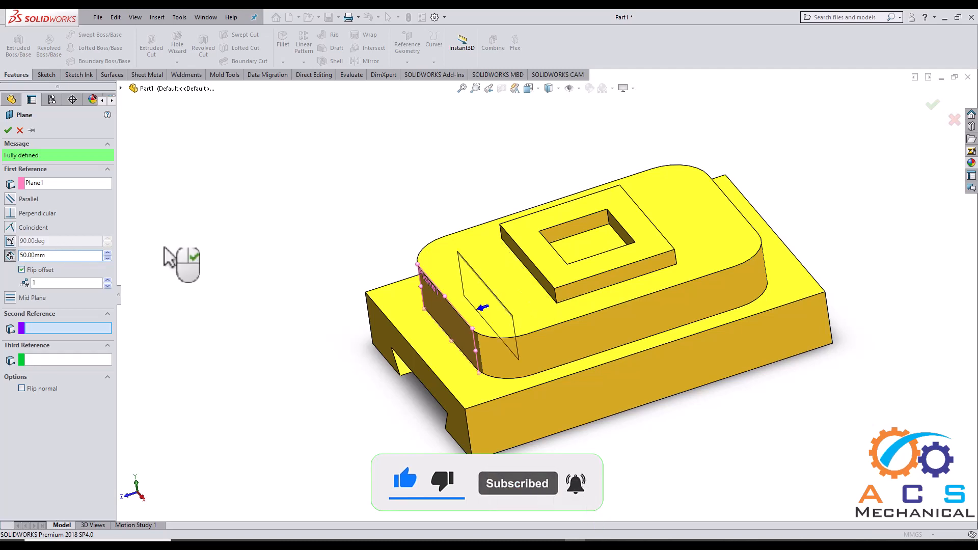
left_click(7, 131)
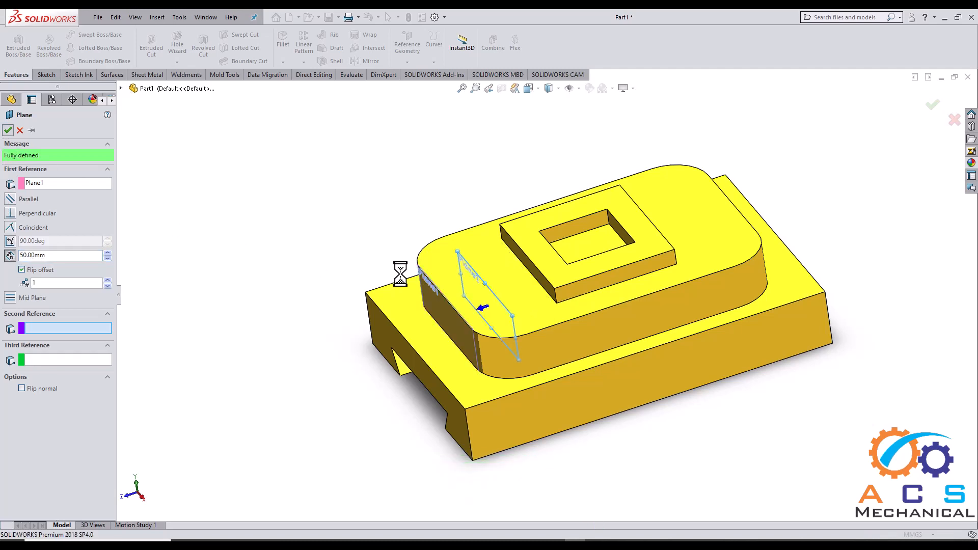
Step: Start a sketch on the new 50 mm offset plane and orient the view normal to it
middle_click_drag(411, 283, 578, 308)
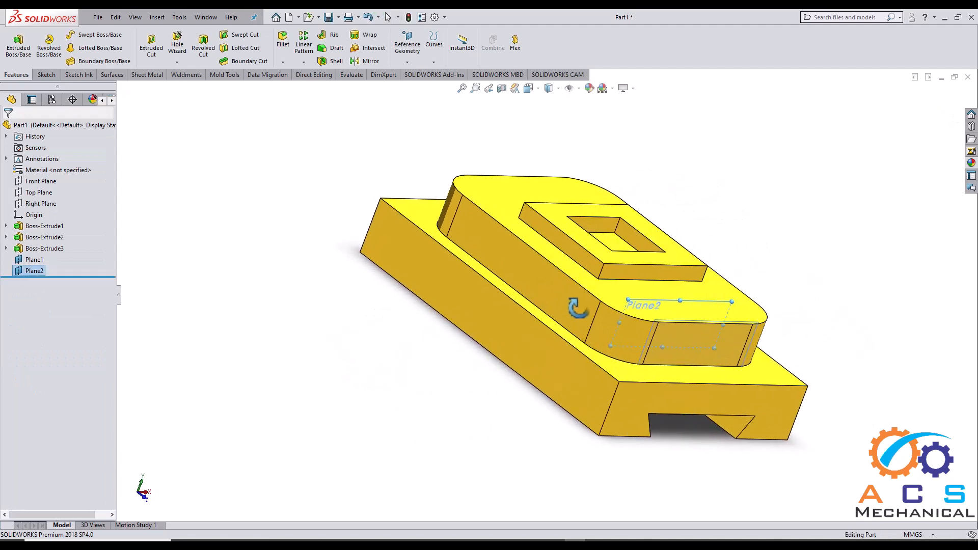
left_click(830, 271)
scroll(798, 295, "down", 2)
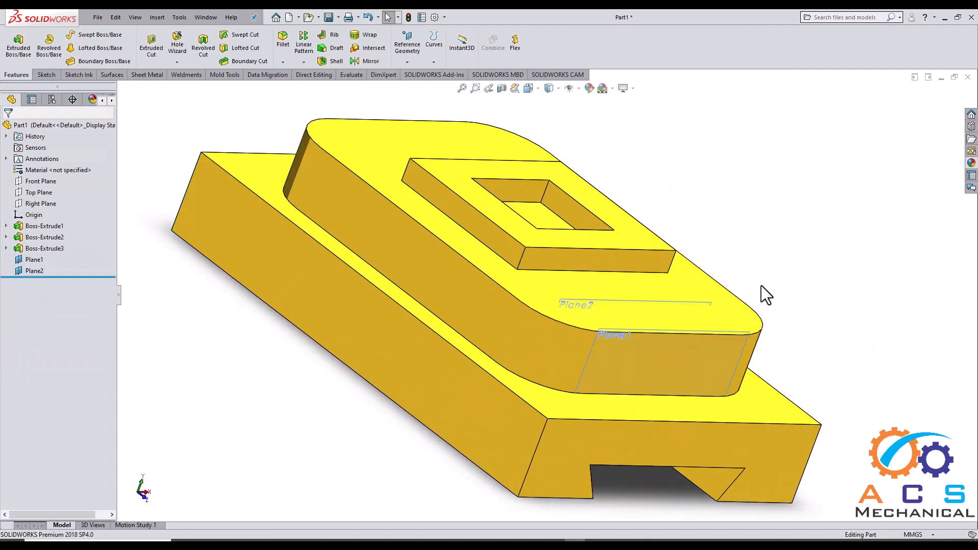
left_click(711, 317)
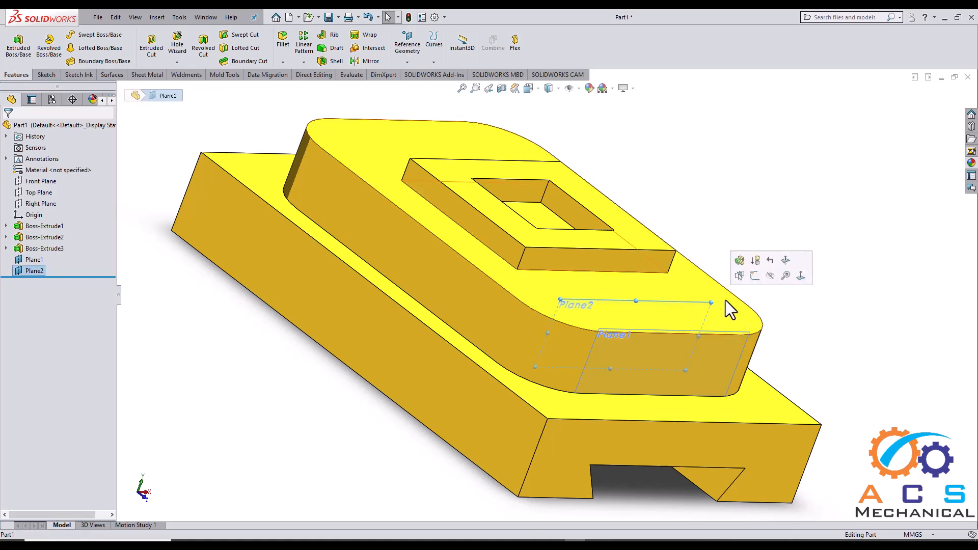
left_click(754, 276)
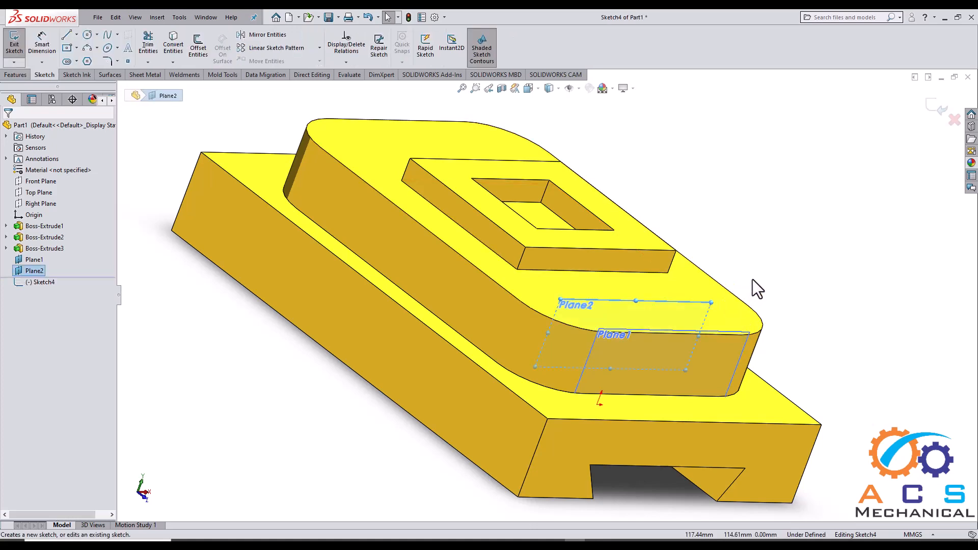
key("space")
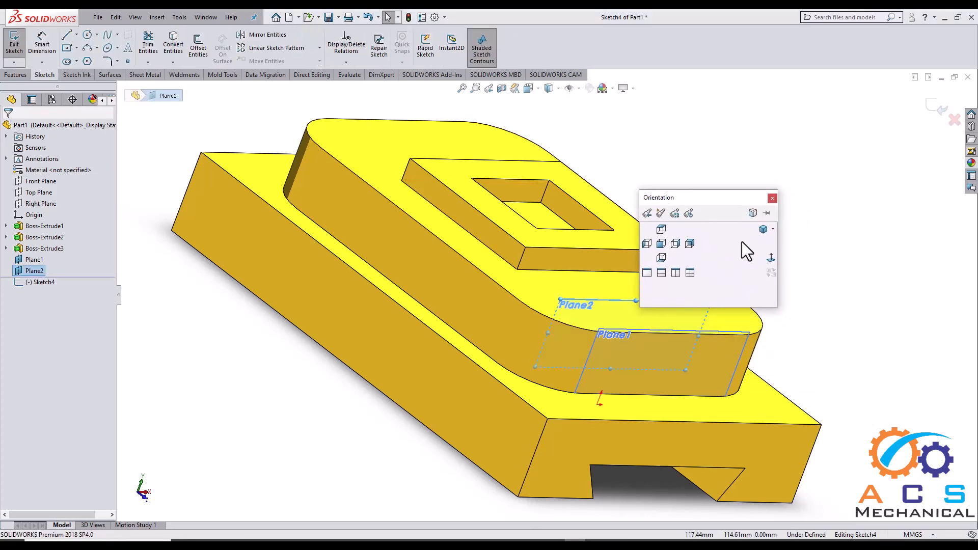
left_click(770, 261)
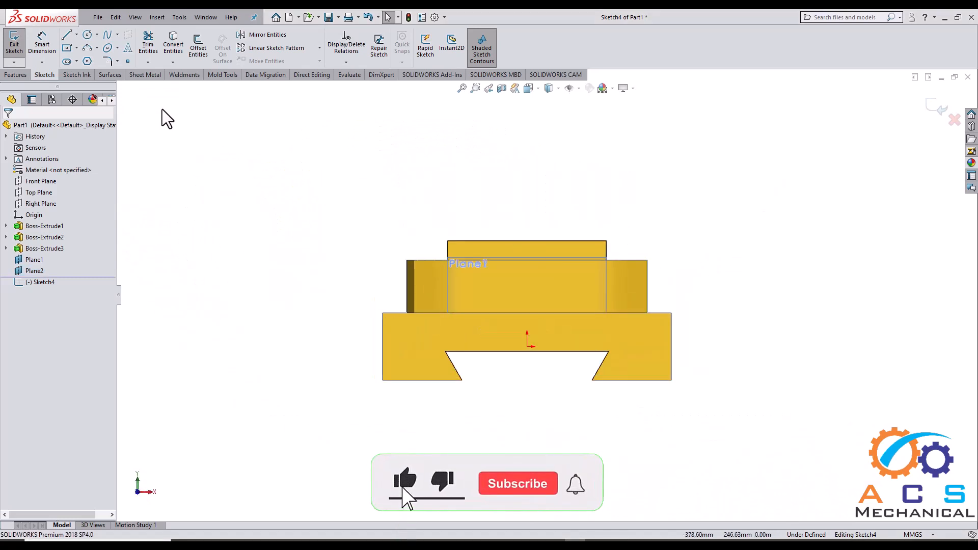
Step: Draw a three-point arc of about 98 mm radius above the frame, with both ends on the rounded block's top edge
left_click(87, 47)
scroll(474, 237, "down", 3)
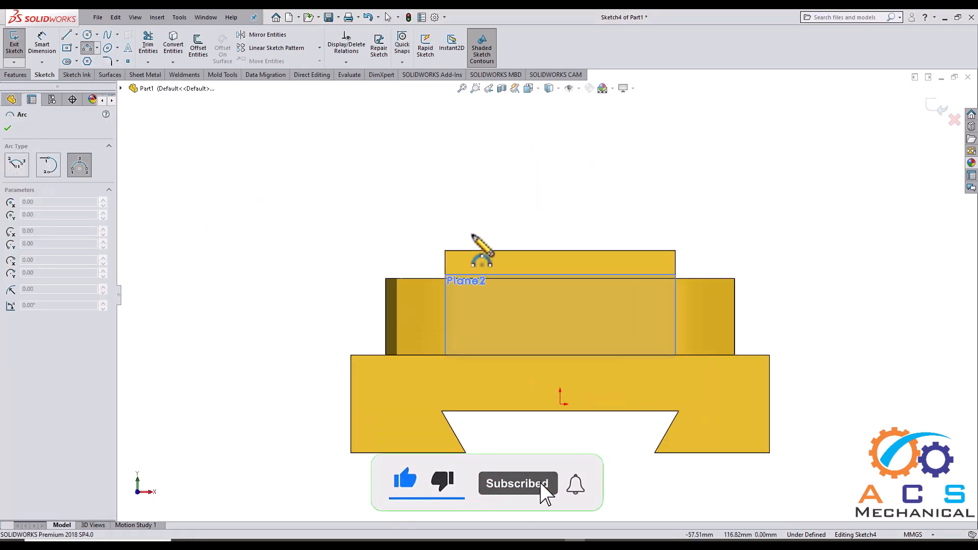
left_click(434, 279)
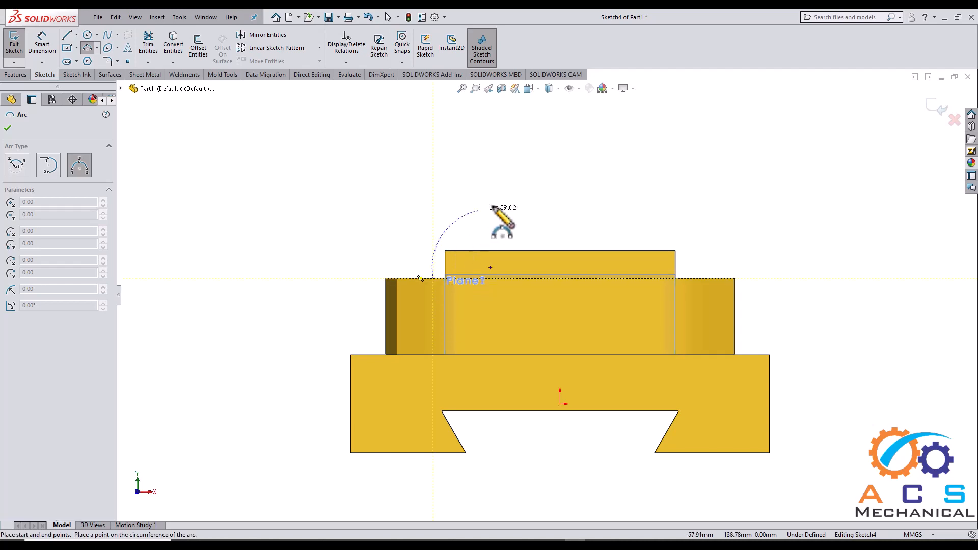
left_click(688, 278)
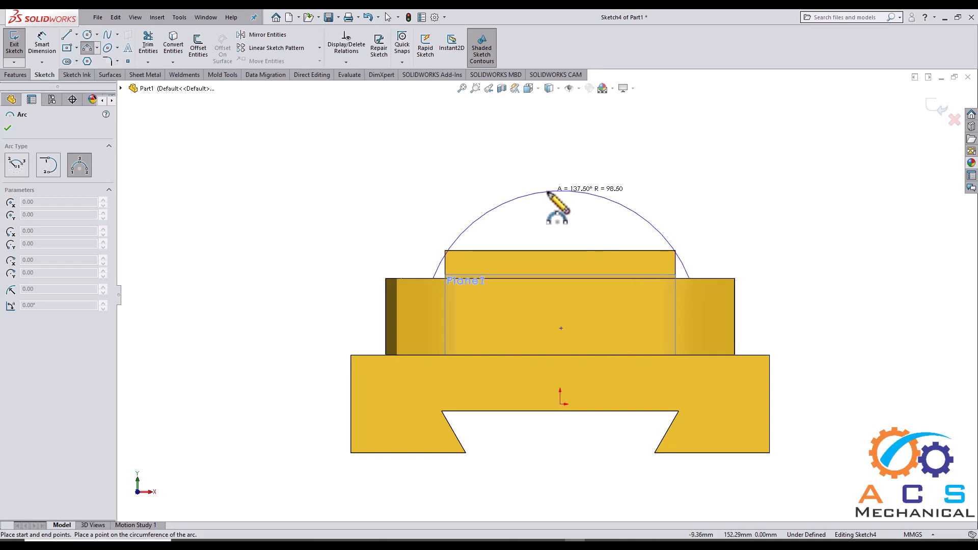
left_click(550, 193)
right_click(675, 170)
left_click(710, 181)
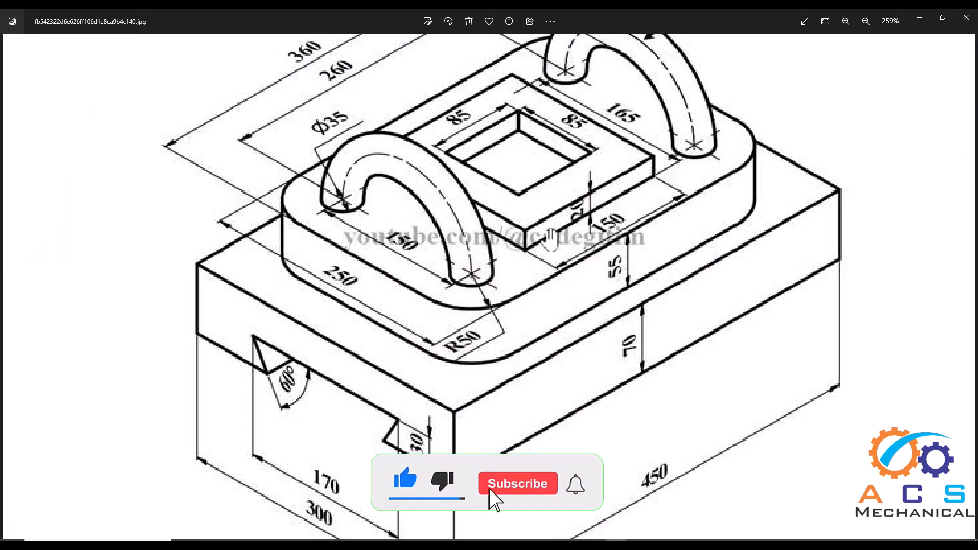
Step: Check the handle size in the reference drawing and dimension the arc's radius to 75 mm
scroll(552, 234, "up", 2)
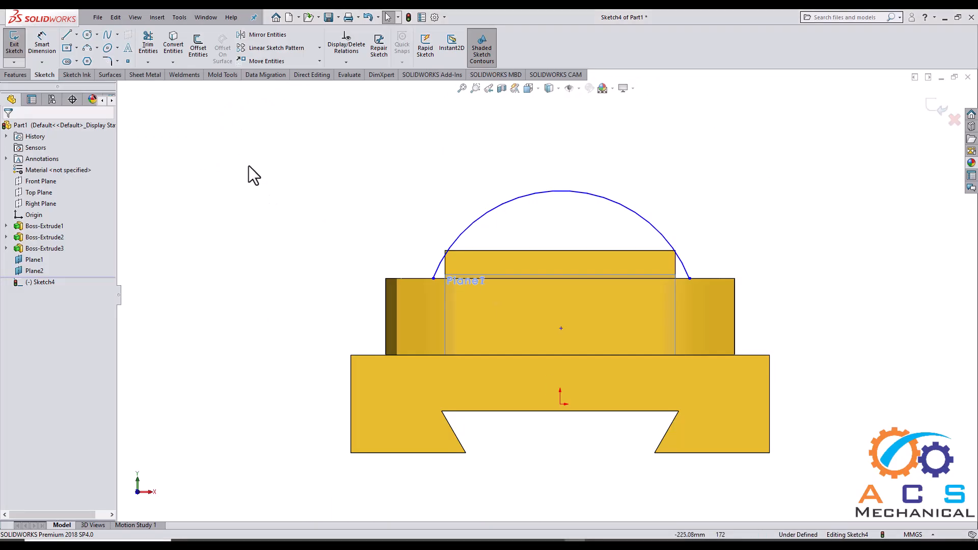
left_click(41, 44)
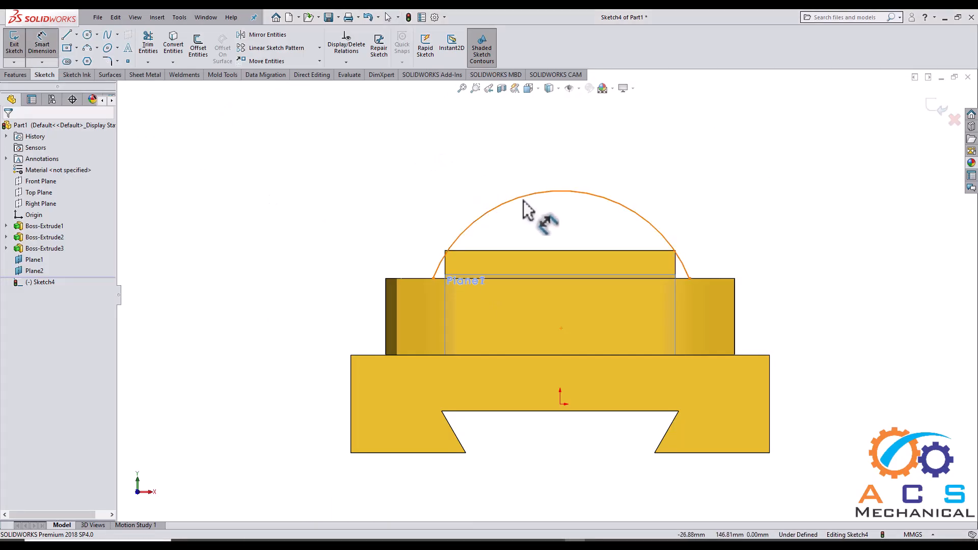
left_click(524, 202)
left_click(464, 175)
type("75")
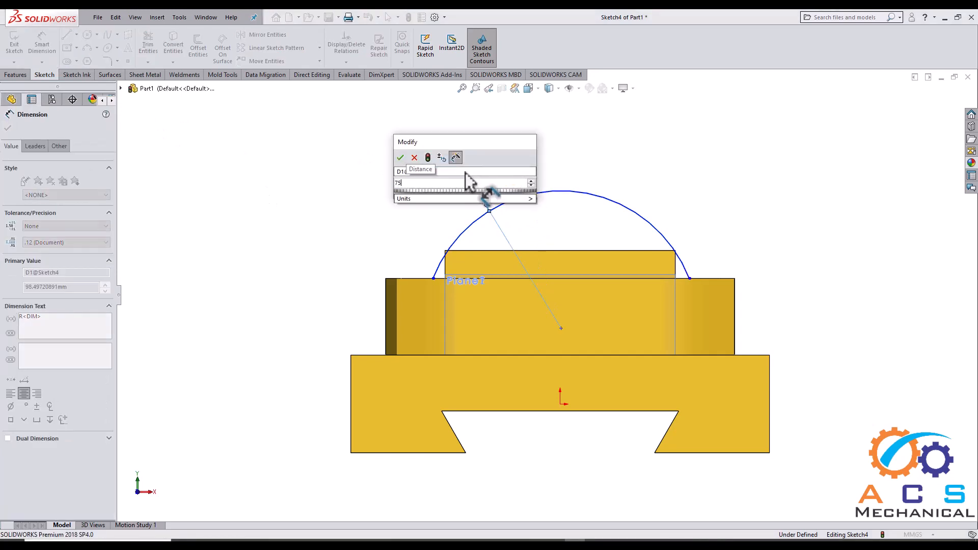
key("Return")
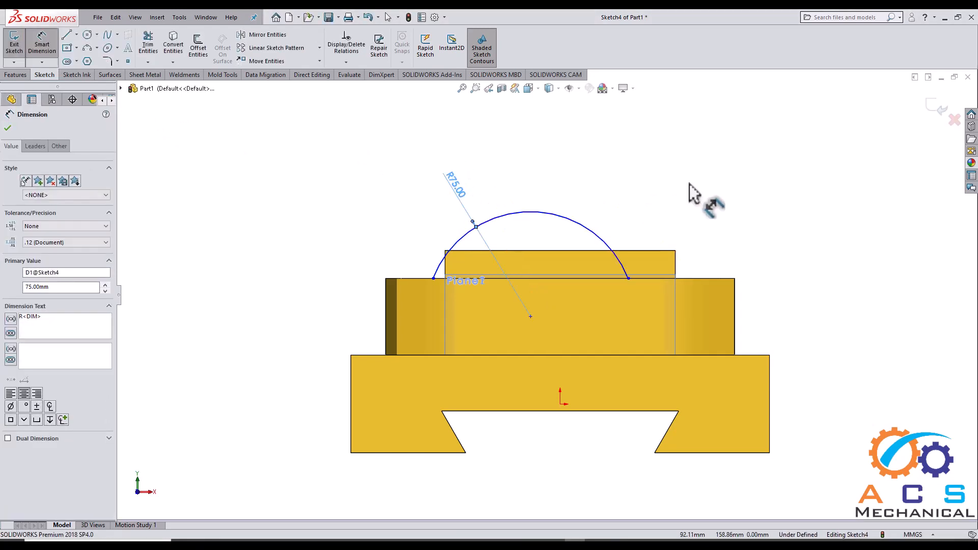
left_click(690, 184)
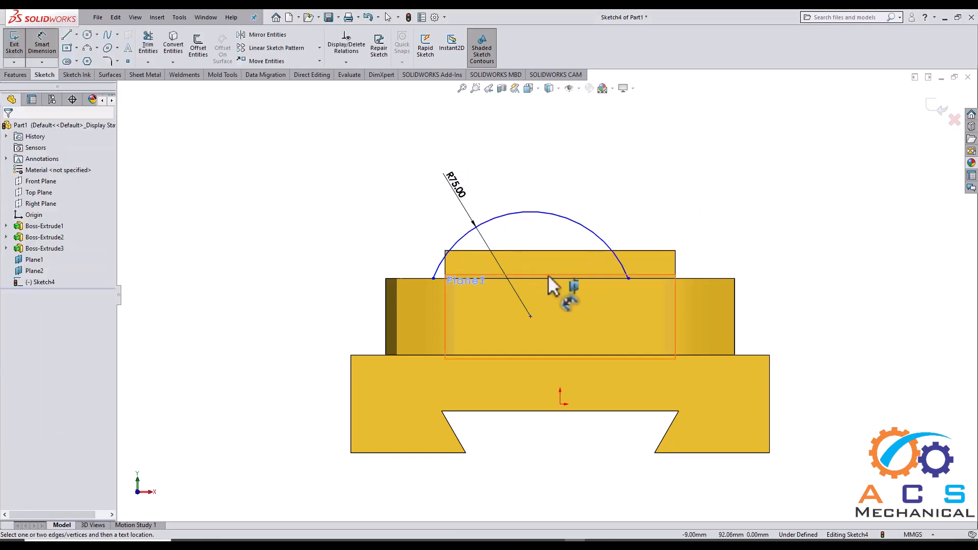
Step: Check the handle's end spacing in the reference drawing and dimension the distance between the arc's endpoints to 150 mm
left_click(615, 544)
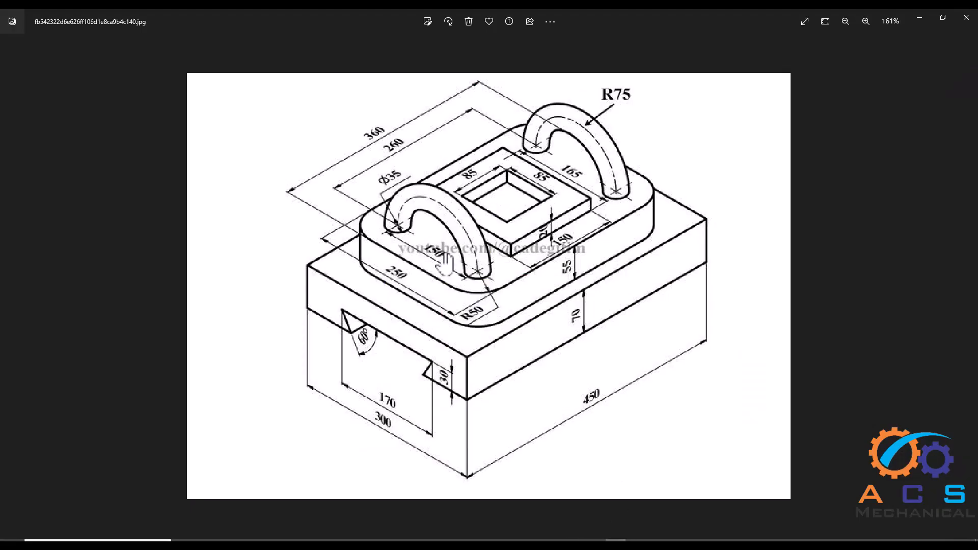
scroll(444, 259, "up", 2)
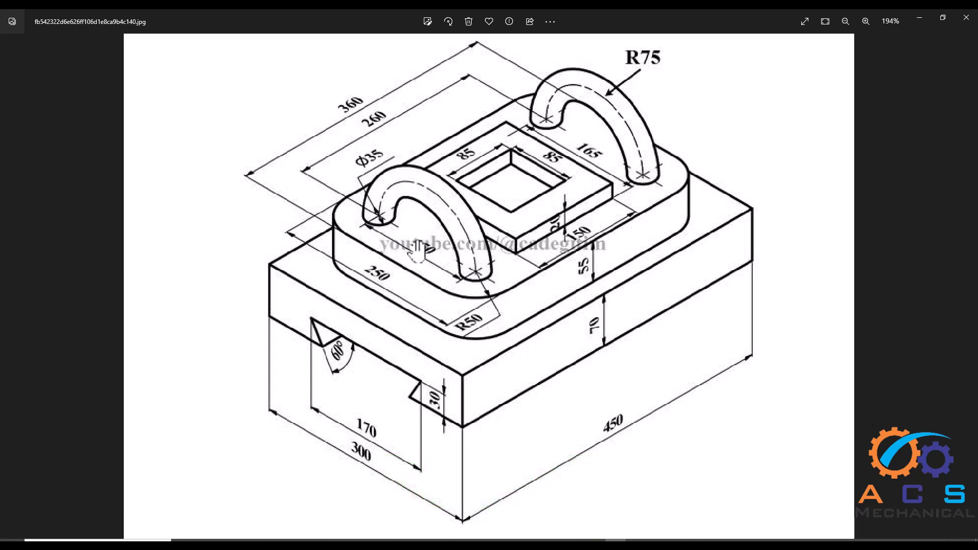
left_click(579, 543)
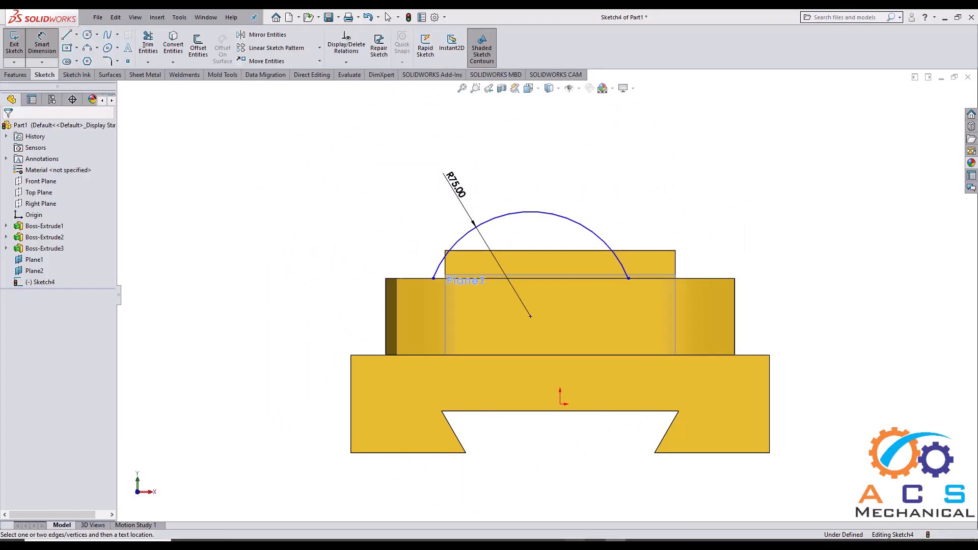
left_click(434, 278)
left_click(630, 279)
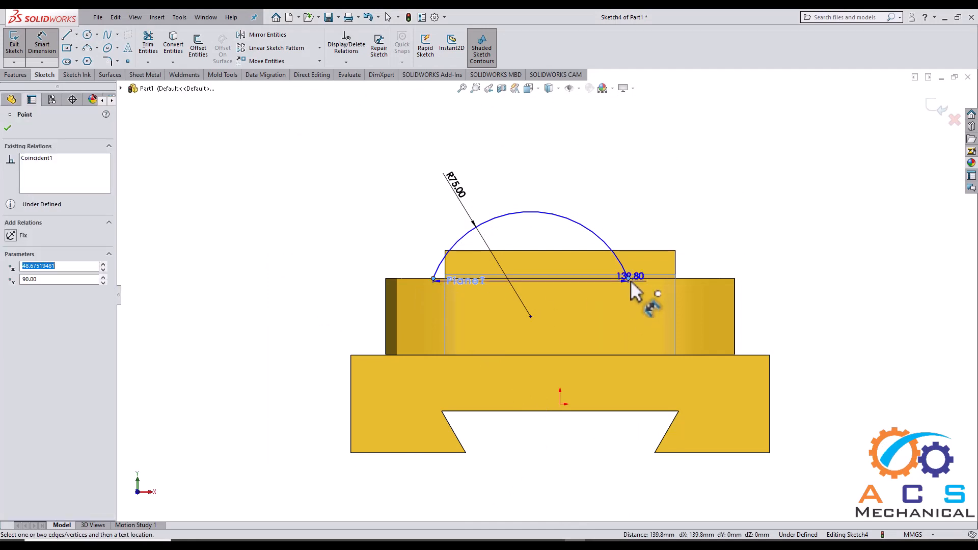
left_click(545, 313)
type("150")
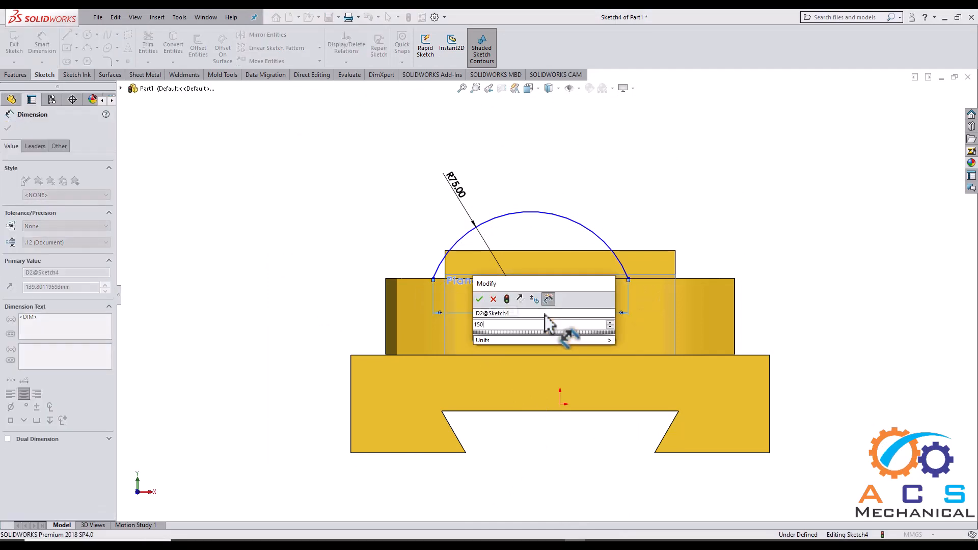
key("Return")
left_click(796, 246)
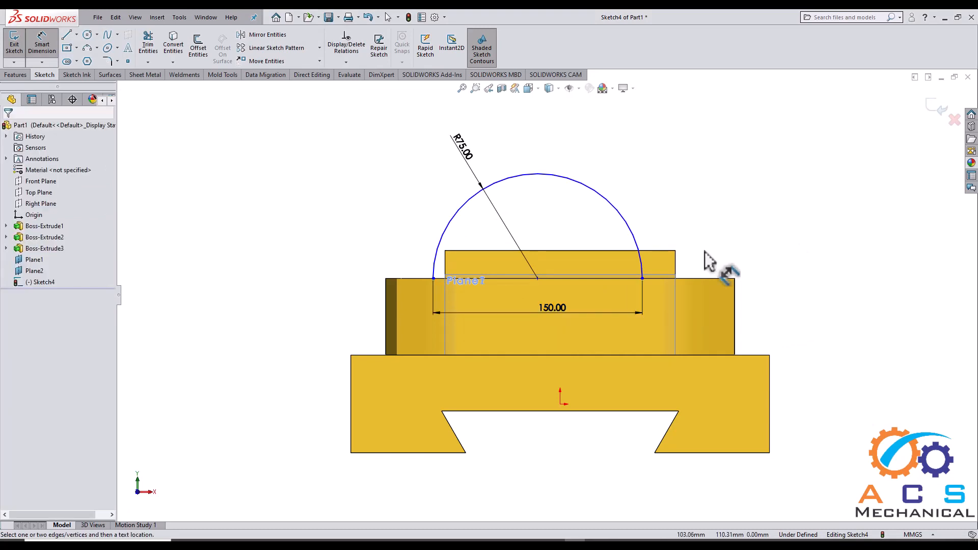
Step: Add a vertical relation between the arc's center point and the origin
scroll(640, 244, "down", 1)
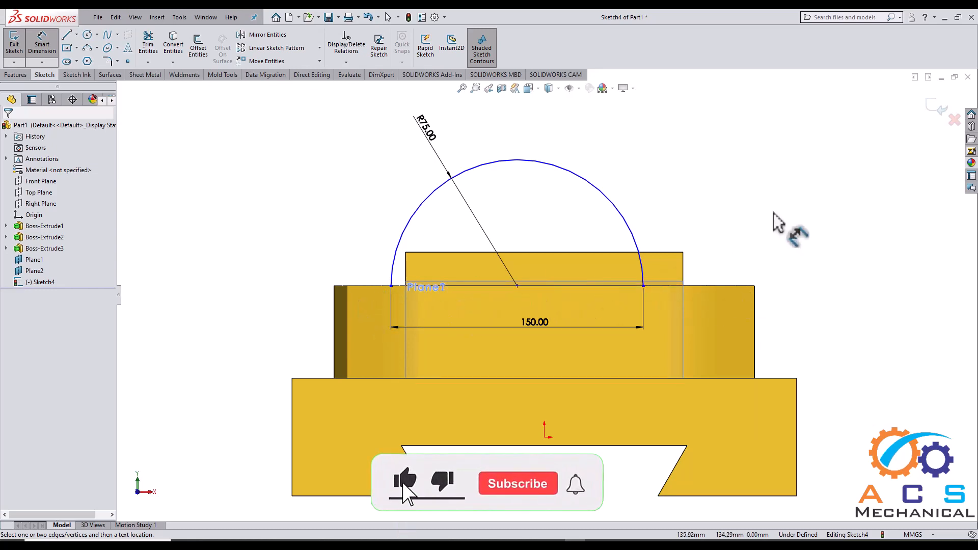
key("Escape")
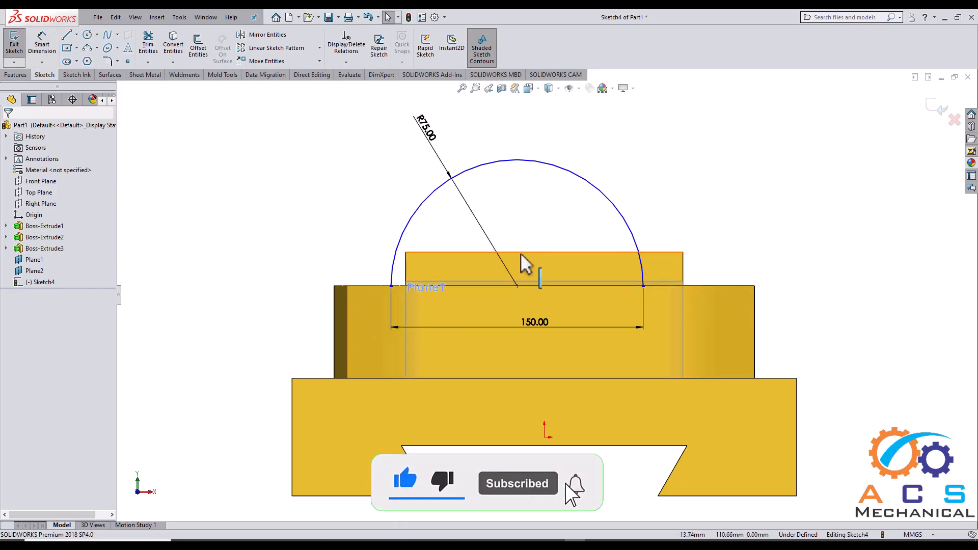
left_click(517, 283)
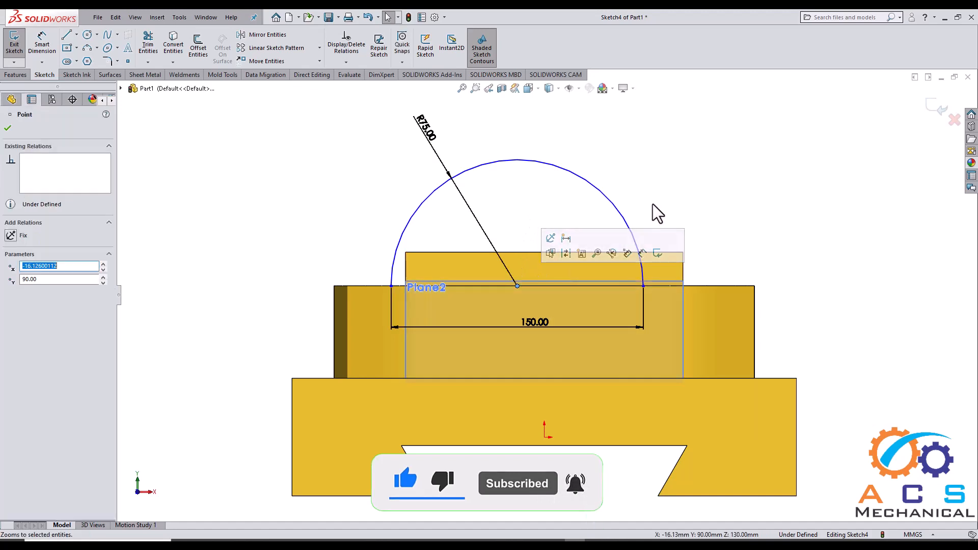
left_click(544, 438, "ctrl")
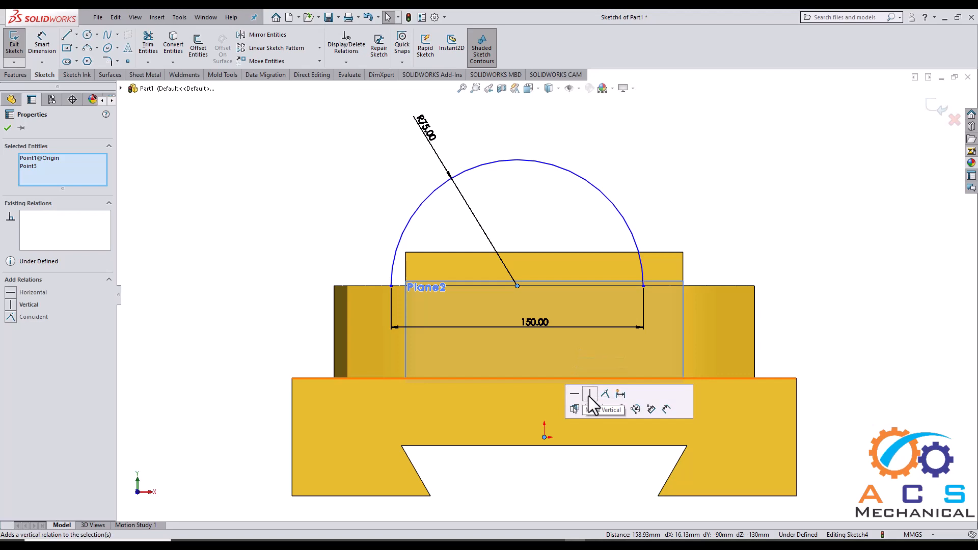
left_click(591, 395)
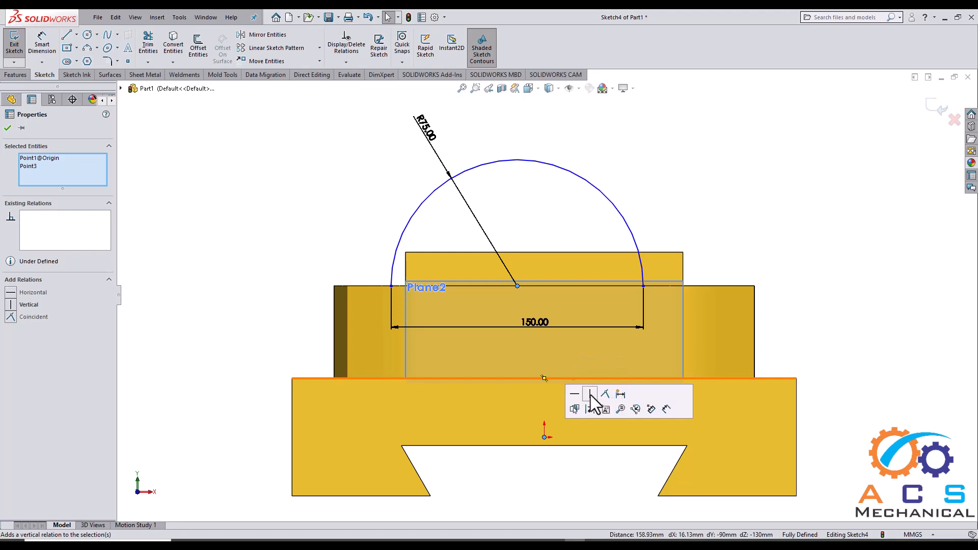
left_click(683, 241)
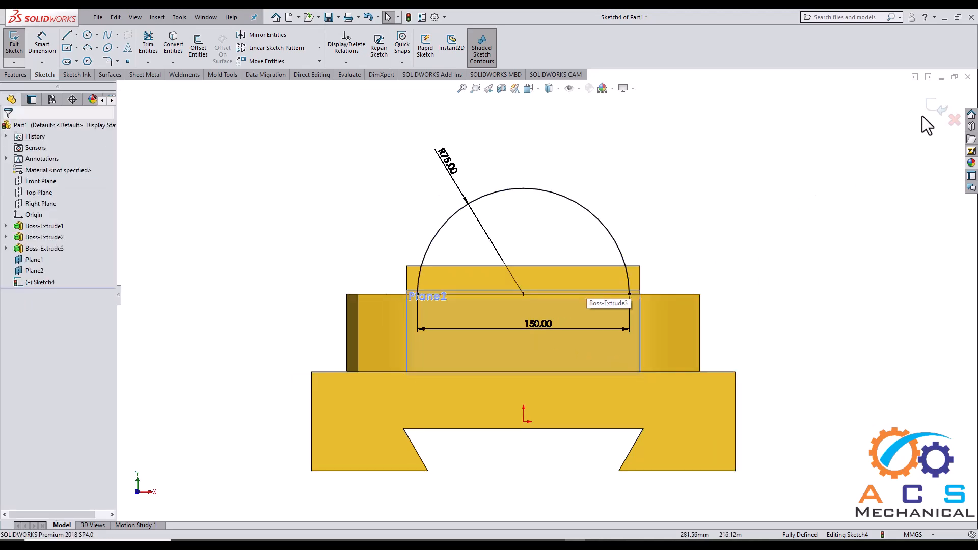
Step: Exit the arc sketch and start a swept boss with a circular profile, using the R75 arc as its path
key("alt+Tab")
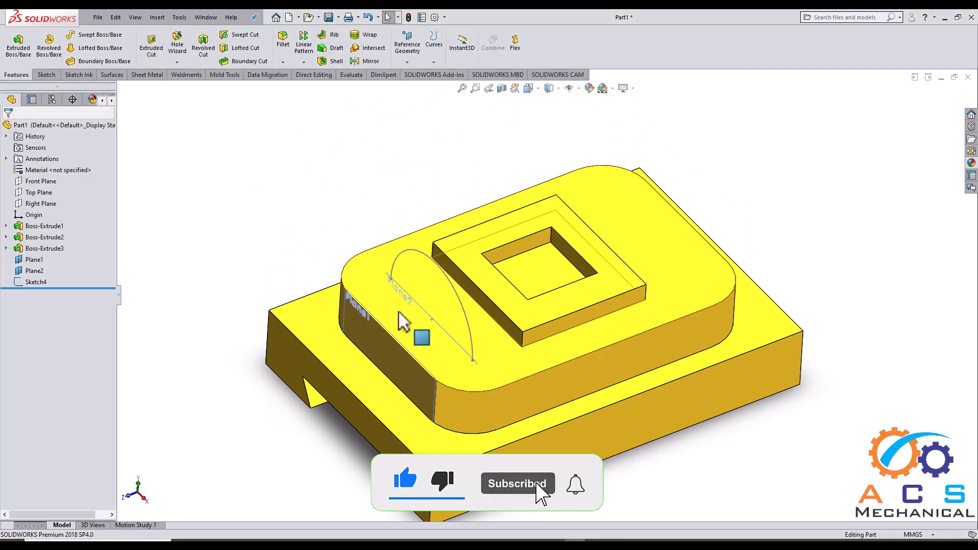
scroll(410, 316, "down", 5)
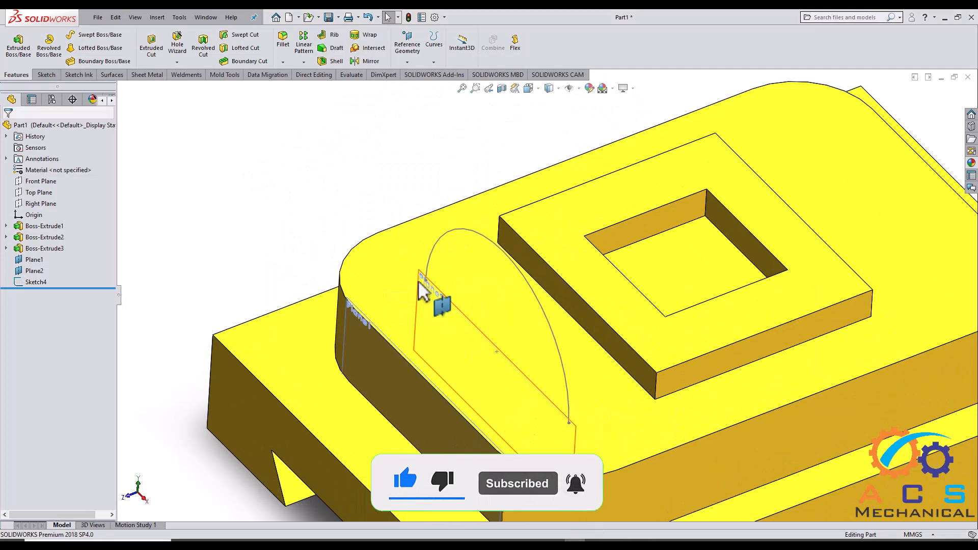
scroll(458, 296, "up", 2)
scroll(443, 298, "down", 1)
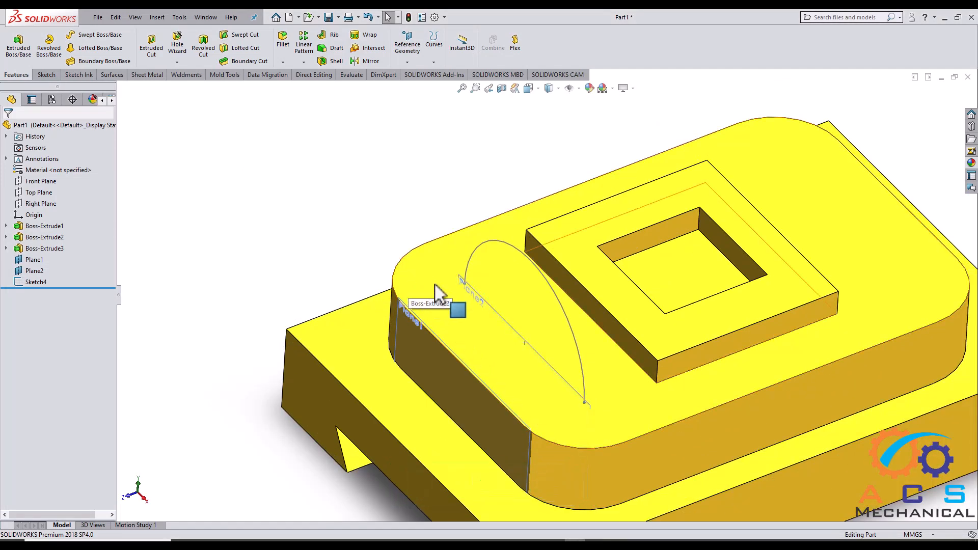
scroll(430, 288, "up", 2)
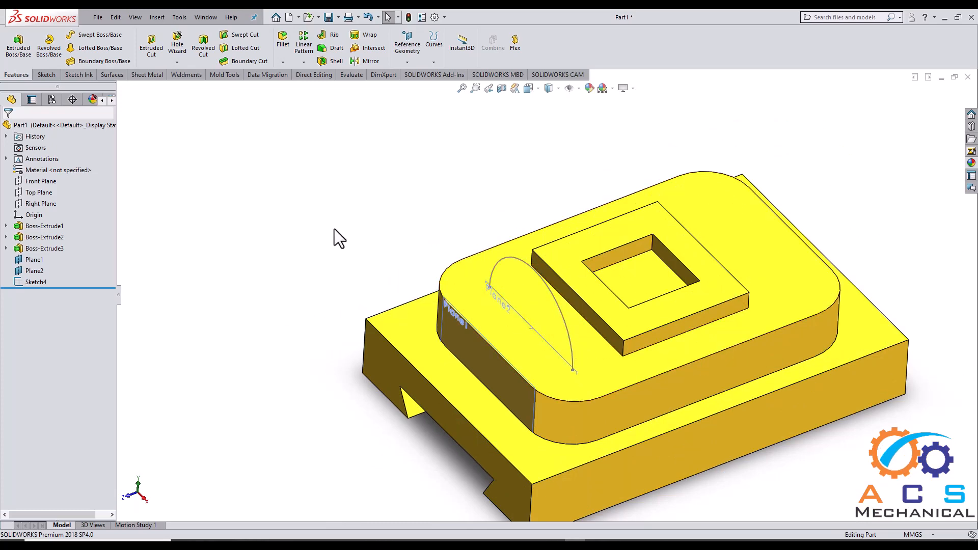
left_click(112, 35)
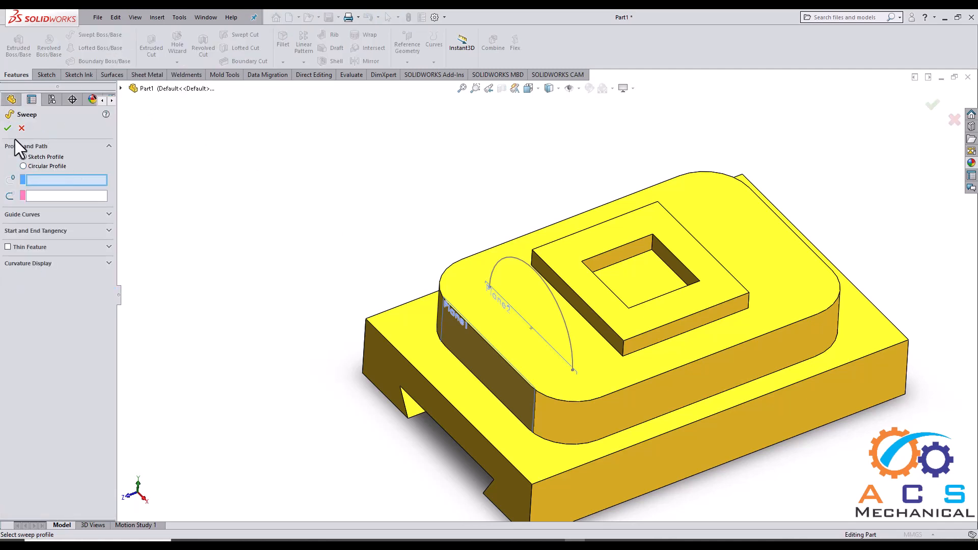
left_click(48, 167)
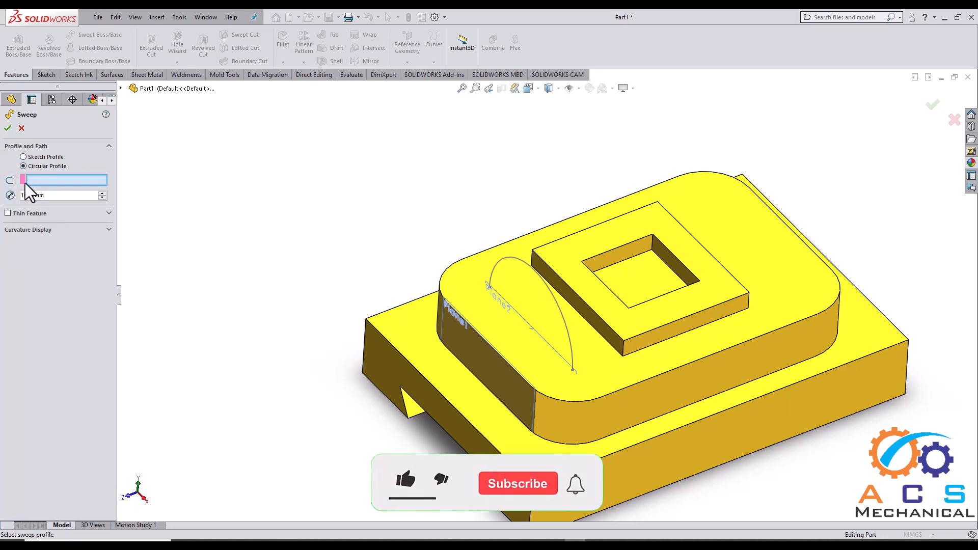
left_click(545, 283)
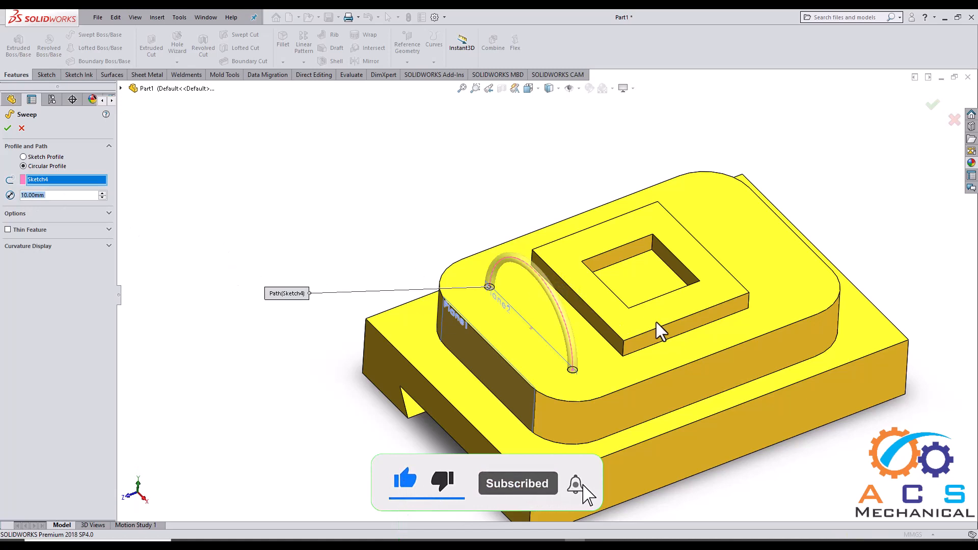
Step: Check the handle diameter in the reference drawing, set the sweep's diameter to 35 mm, enable Align with end faces and create it
scroll(657, 327, "down", 2)
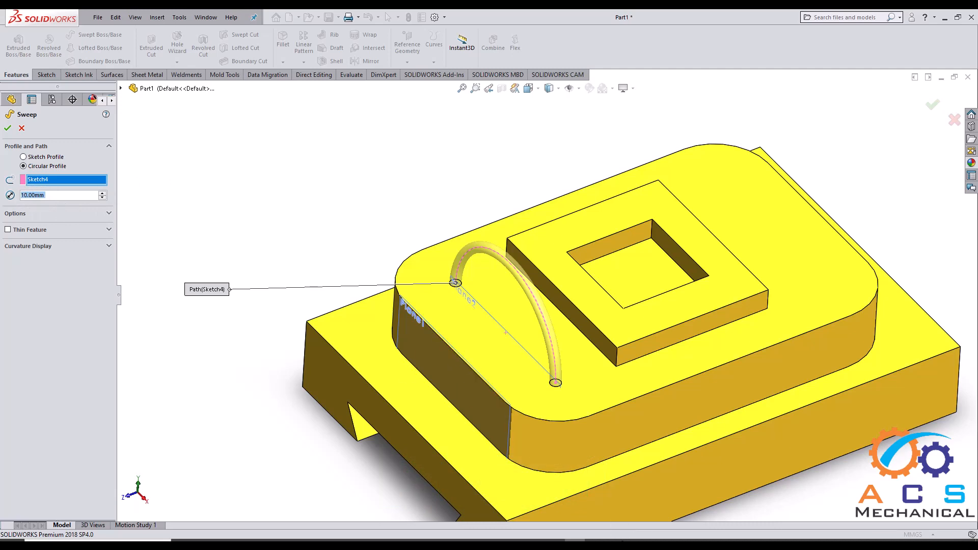
left_click(619, 544)
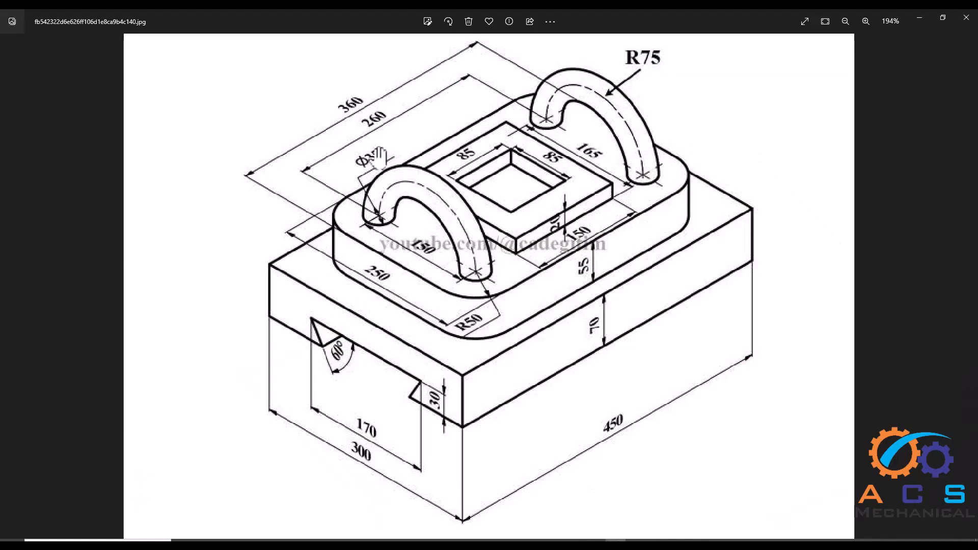
scroll(379, 158, "down", 2)
scroll(379, 158, "up", 3)
scroll(448, 372, "down", 4)
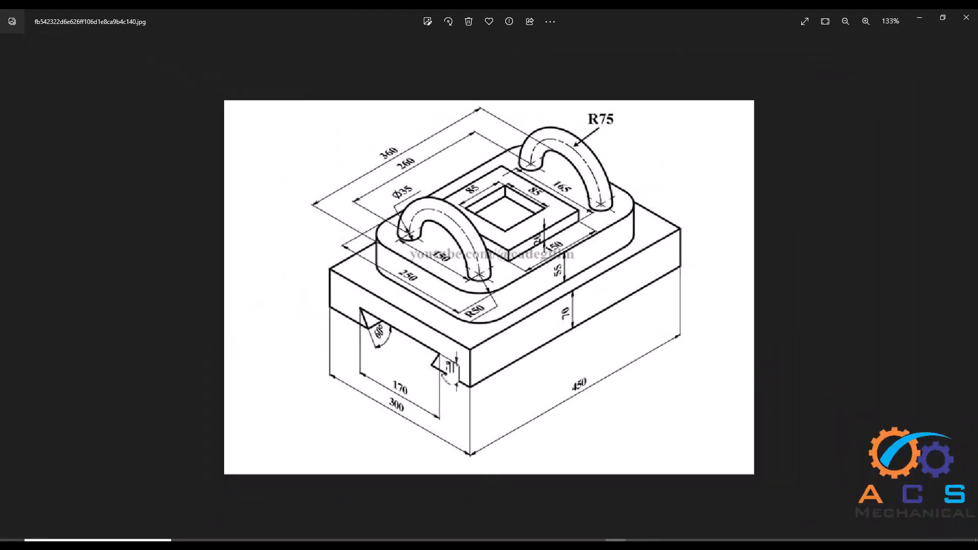
scroll(583, 518, "up", 3)
left_click(575, 543)
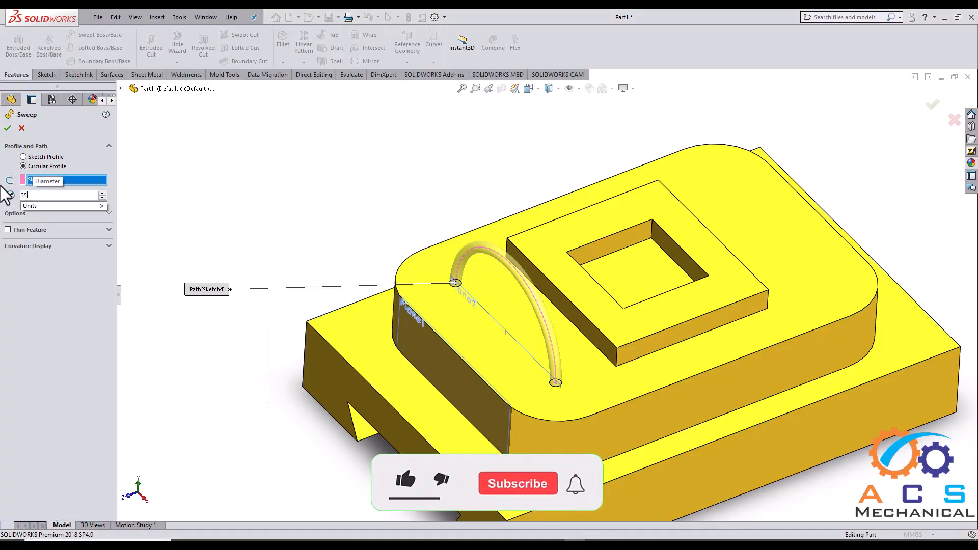
type("35")
key("Return")
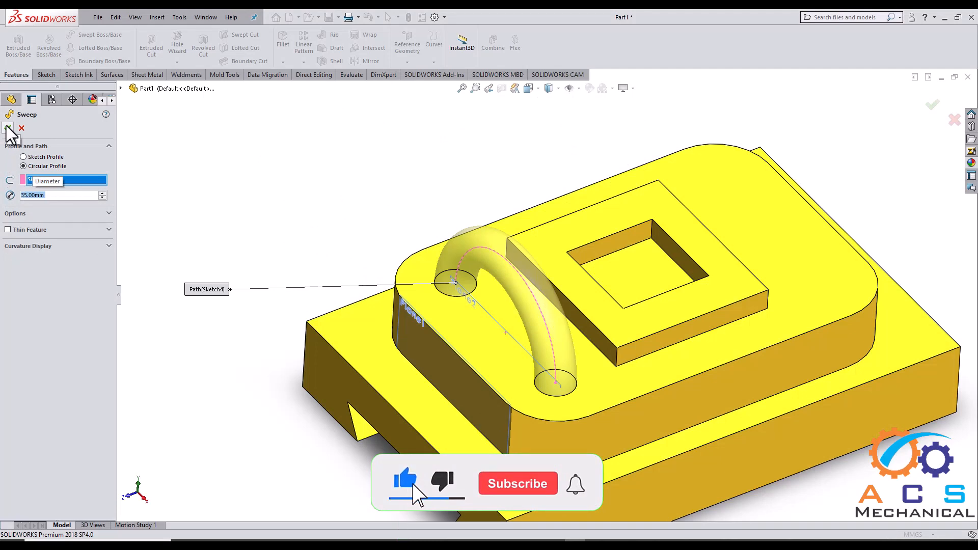
left_click(109, 213)
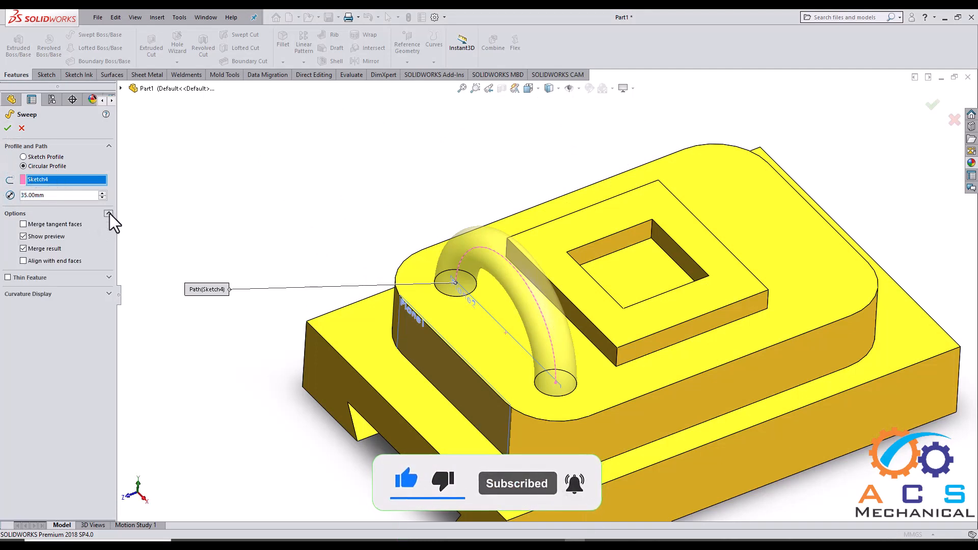
left_click(63, 261)
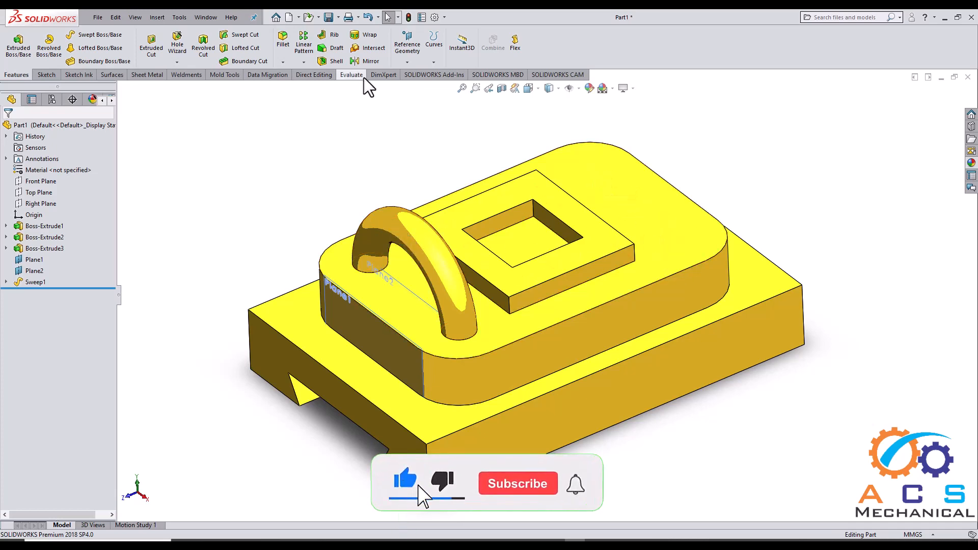
Step: Mirror the swept handle about the Front Plane to create the second handle on the opposite side of the frame
left_click(370, 62)
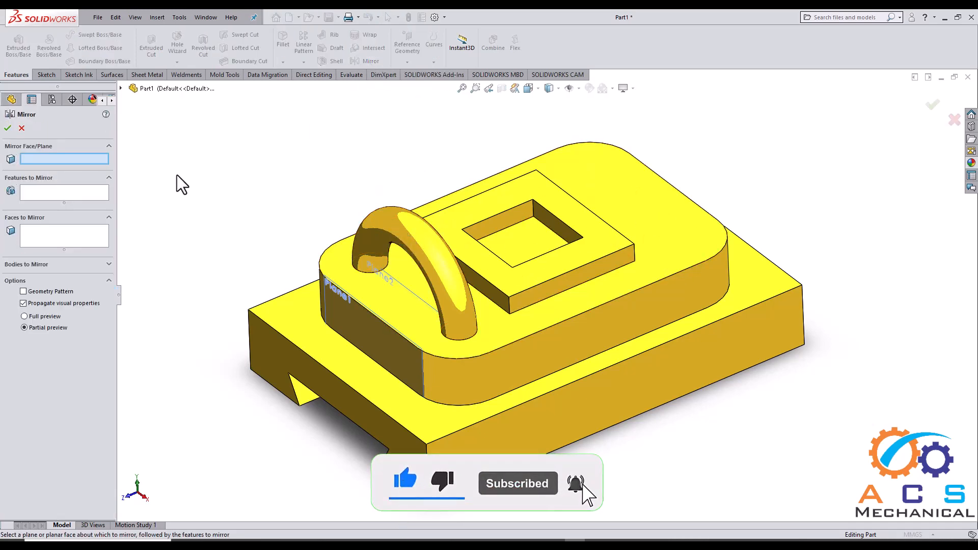
left_click(121, 88)
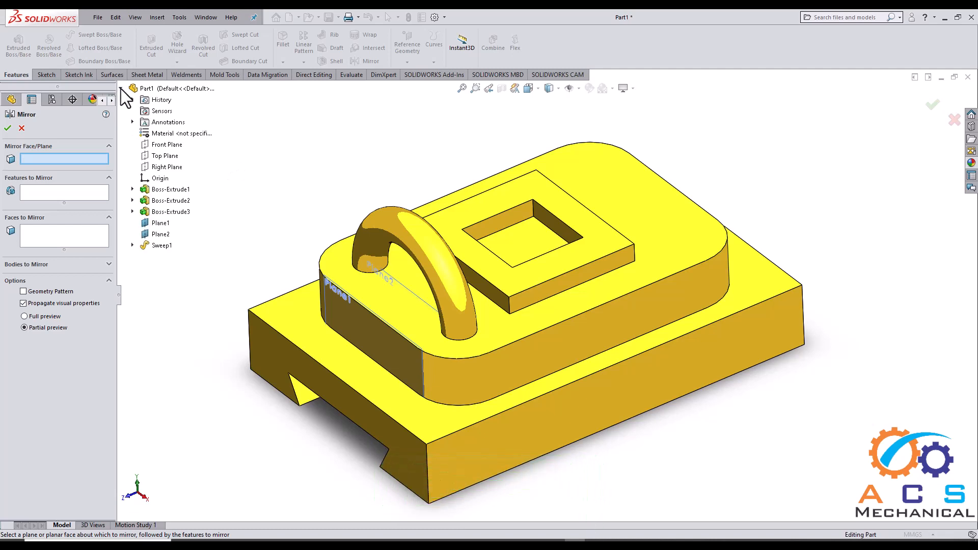
left_click(168, 144)
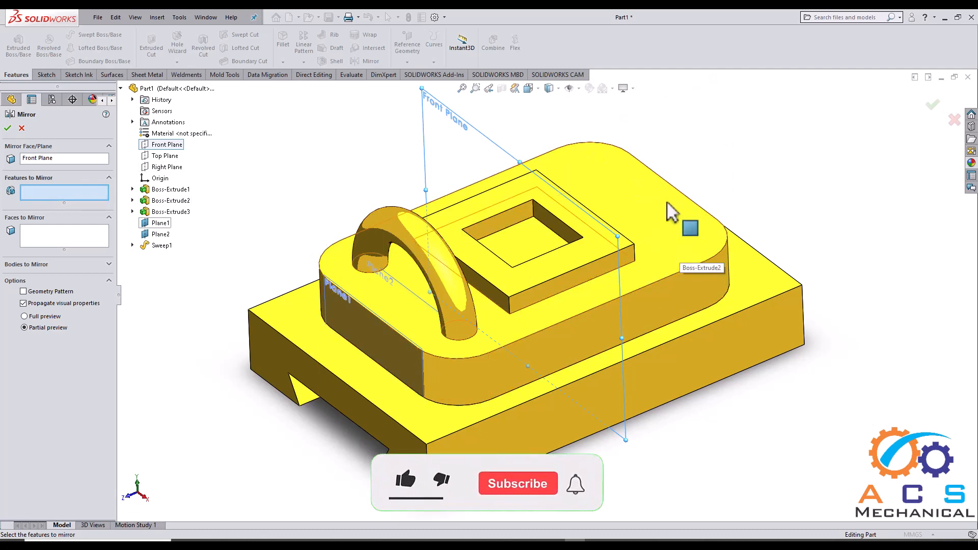
left_click(413, 243)
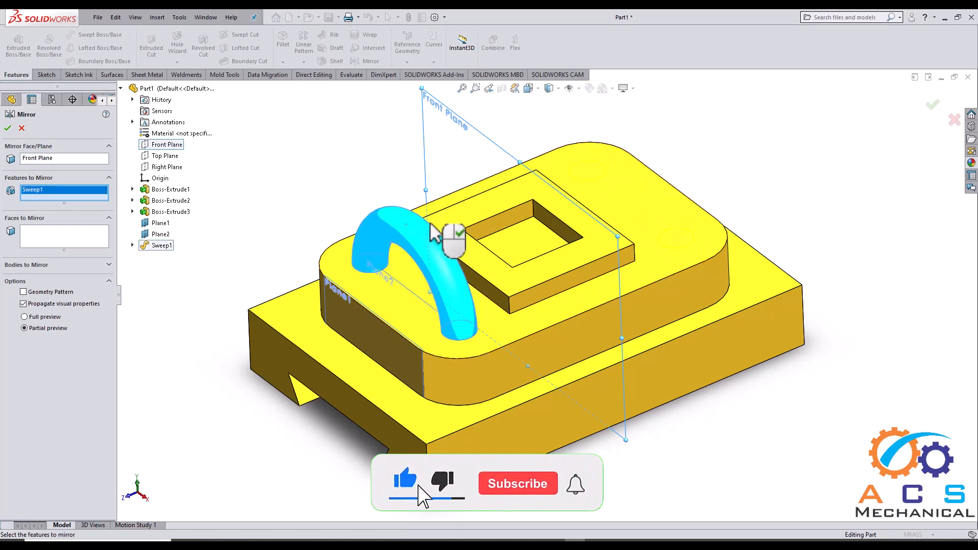
left_click(7, 127)
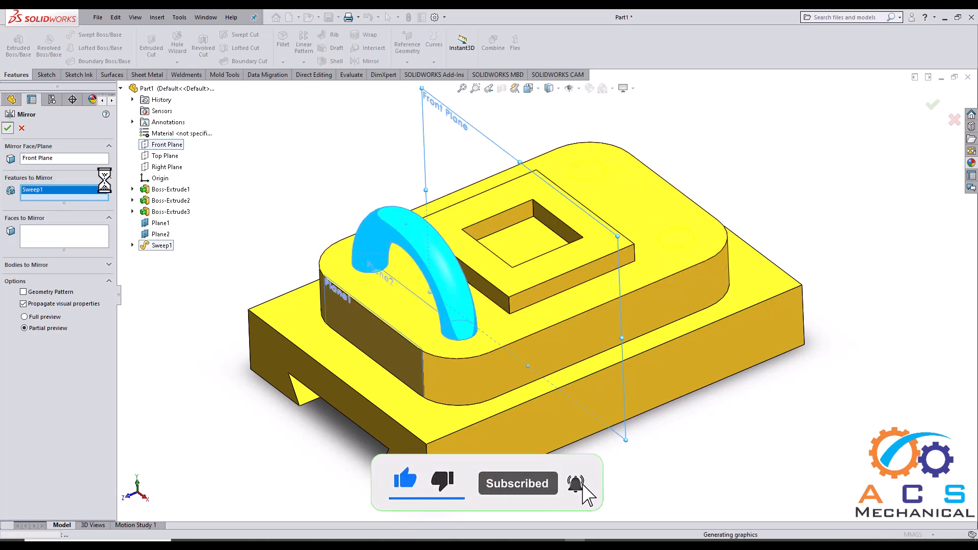
Step: Inspect the finished part with both handles from isometric, front and side views and from rotated angles, ending in isometric view
key("ctrl+7")
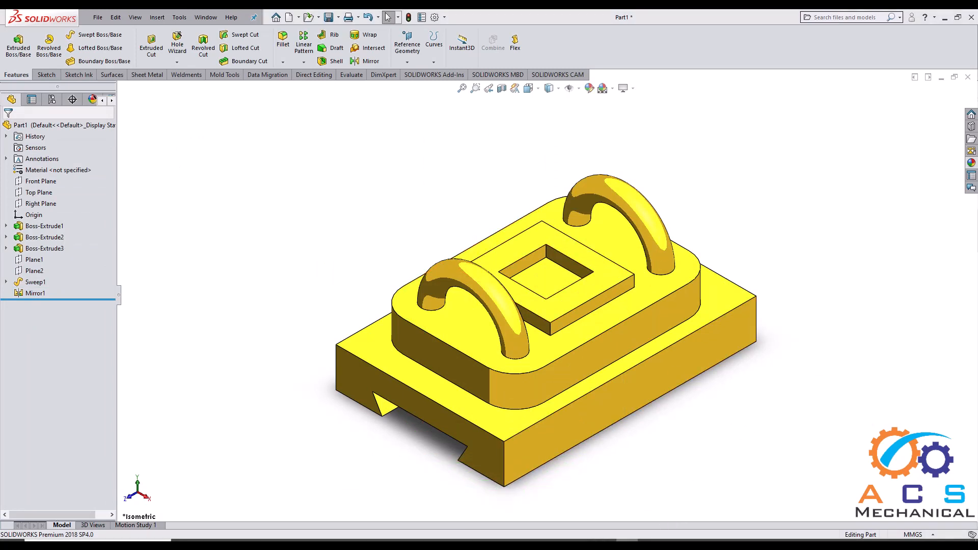
middle_click_drag(823, 375, 557, 338)
key("space")
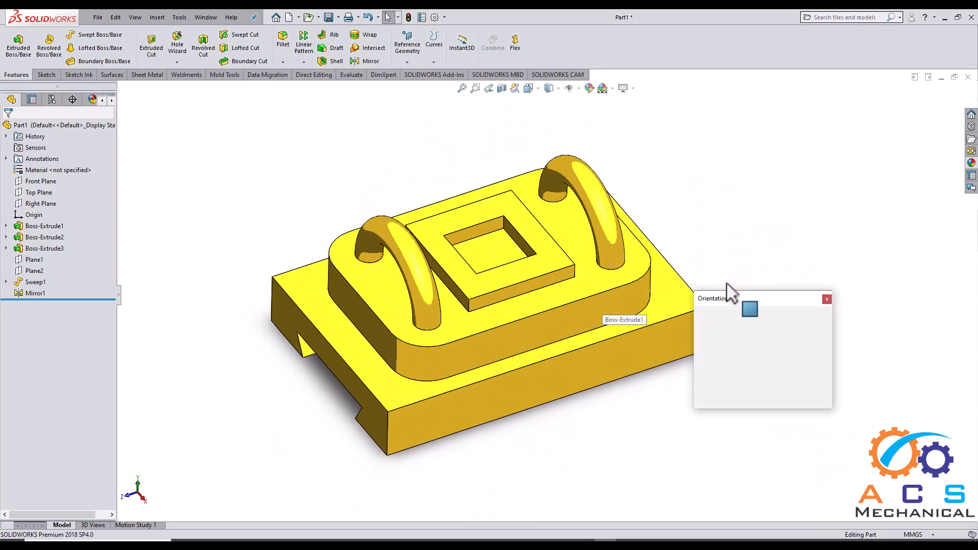
left_click(817, 330)
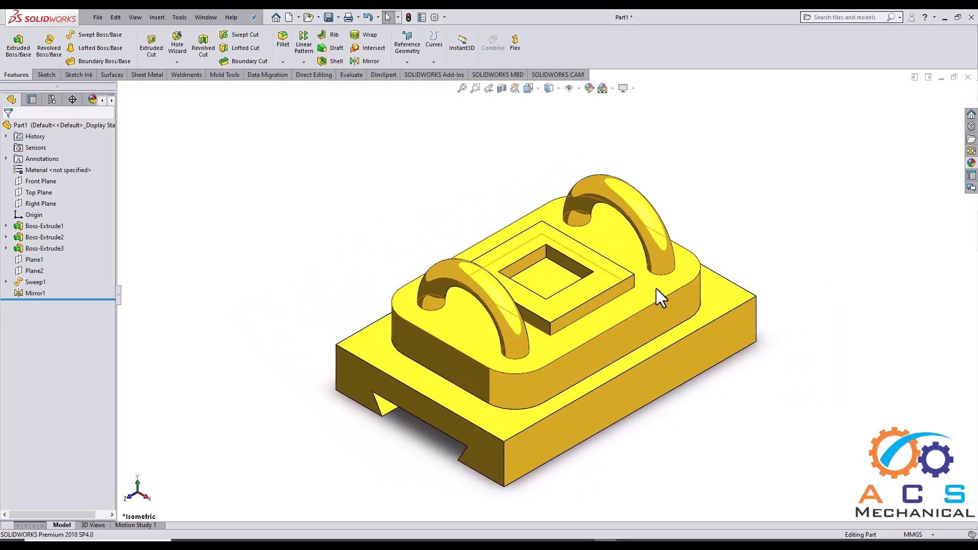
key("ctrl+1")
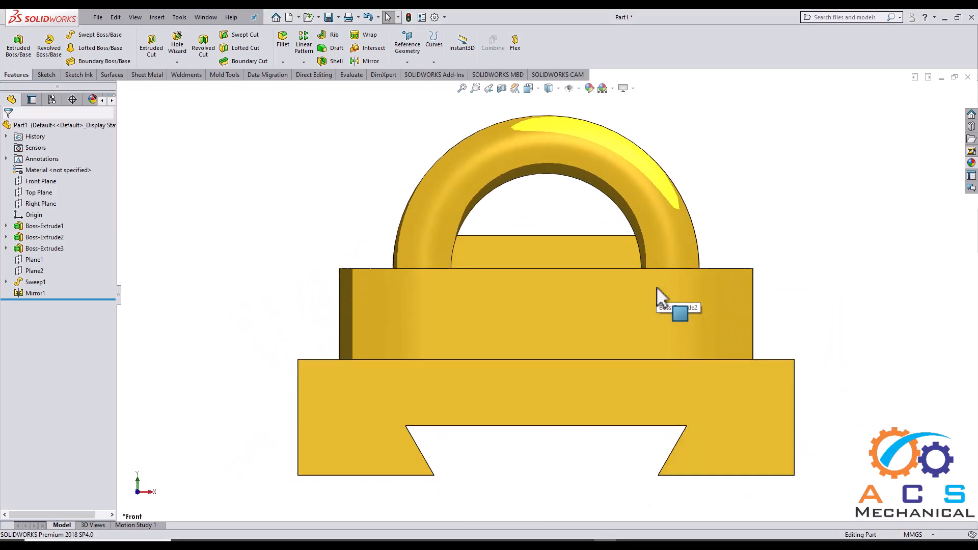
key("ctrl+3")
key("ctrl+4")
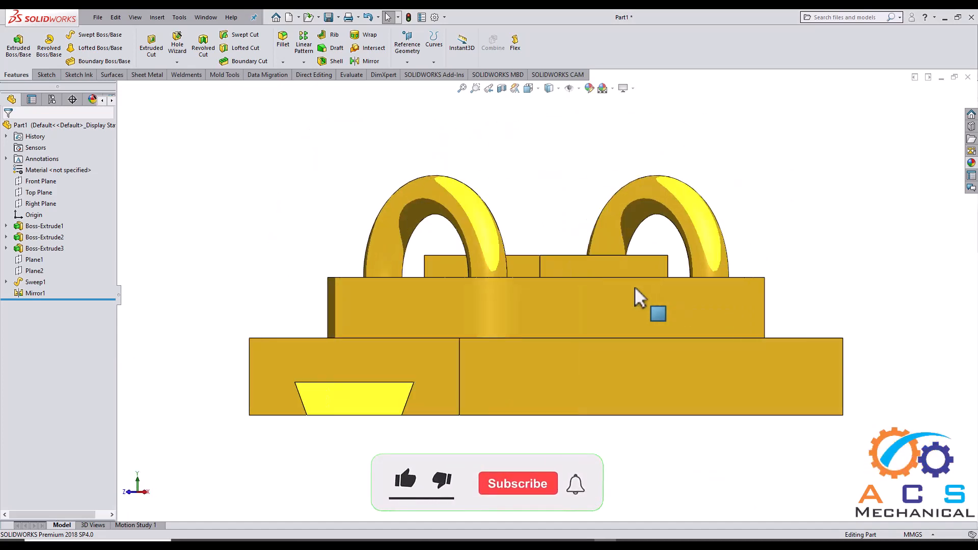
middle_click_drag(578, 308, 626, 299)
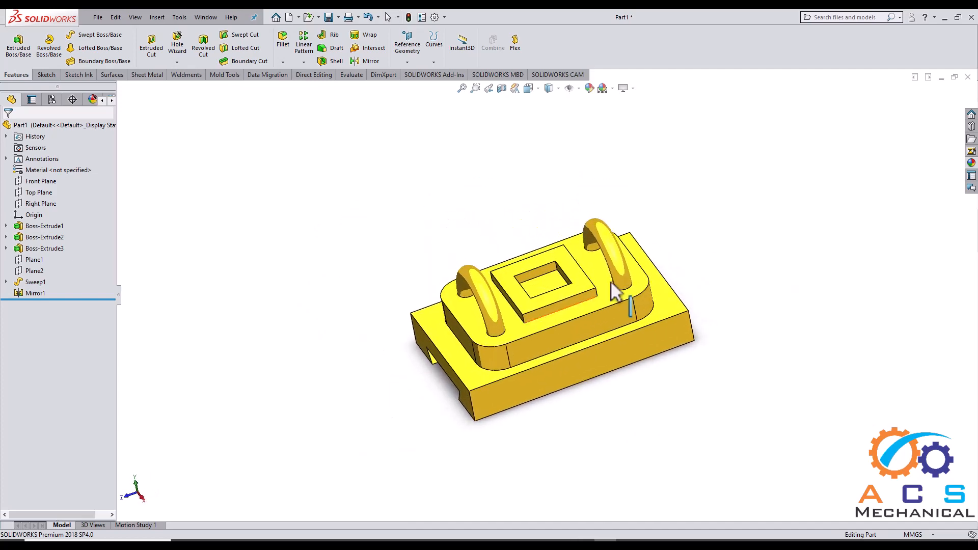
scroll(662, 255, "down", 3)
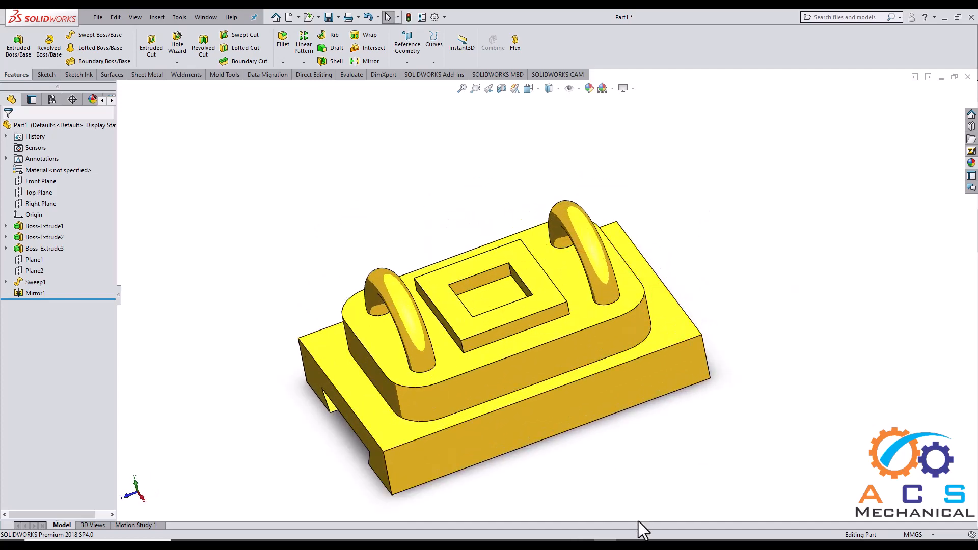
key("ctrl+7")
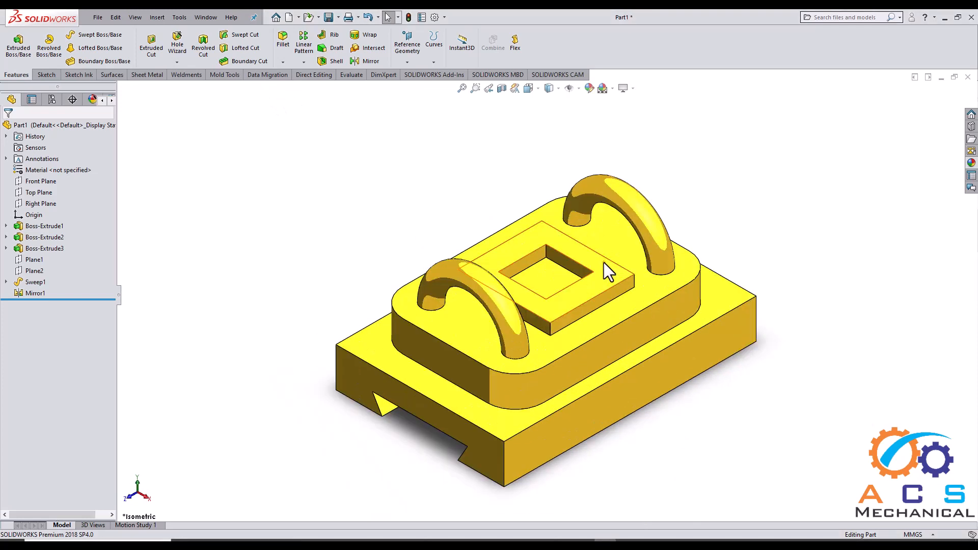